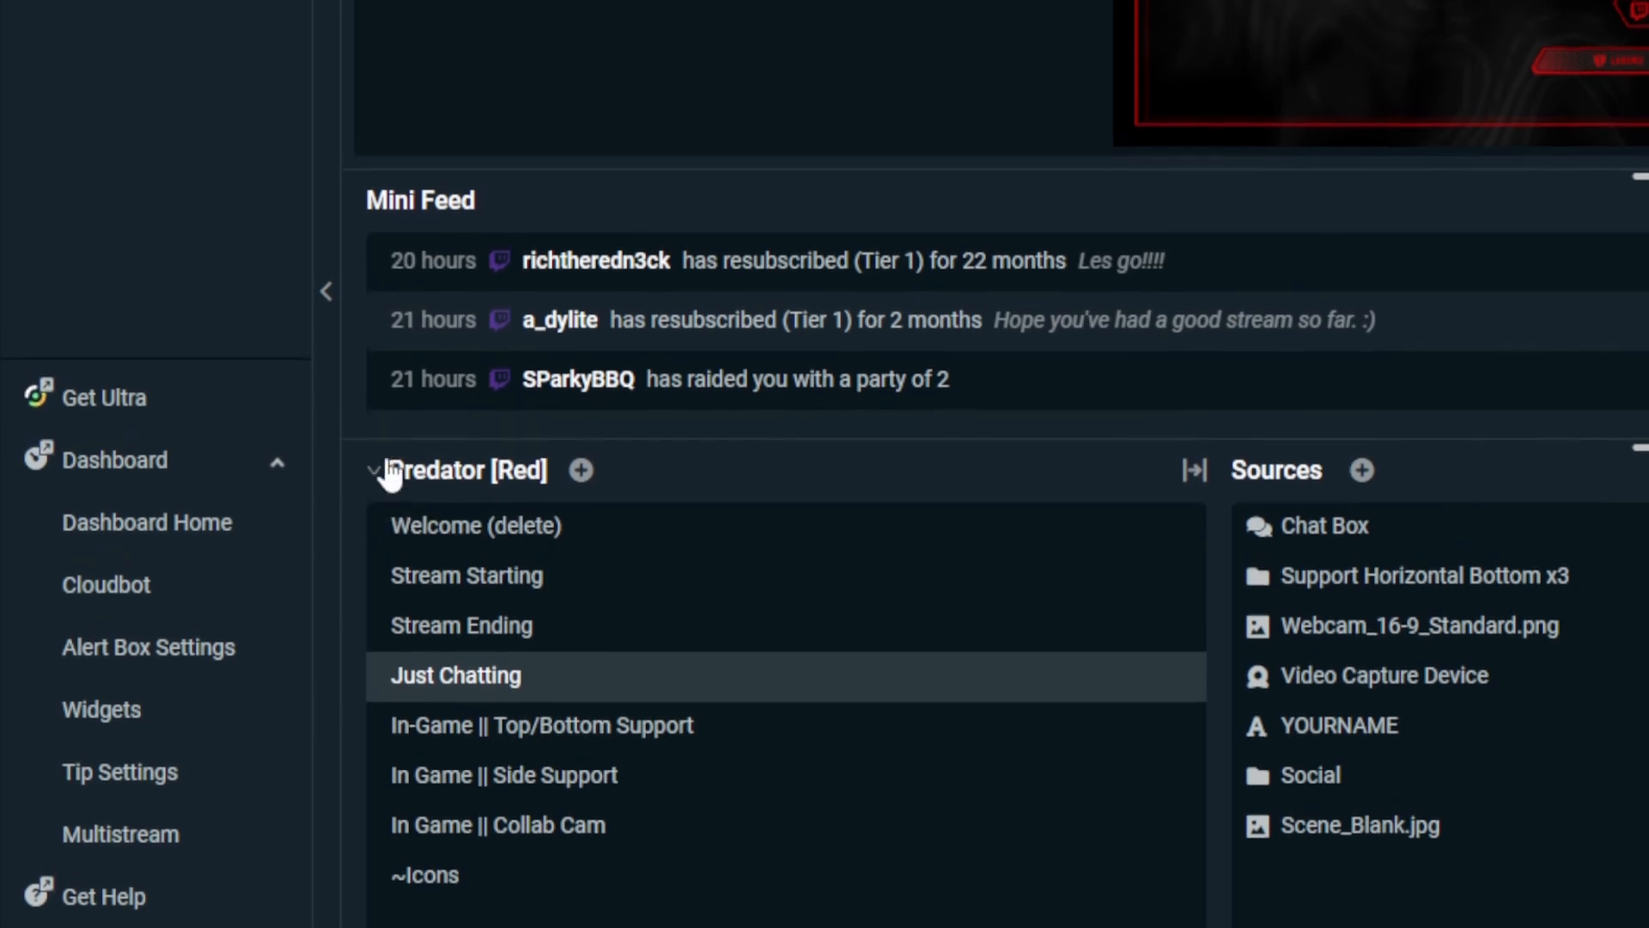
# Step: Switch to OBS Studio and enable searching known locations for scene collections when importing in the general settings
pyautogui.click(378, 496)
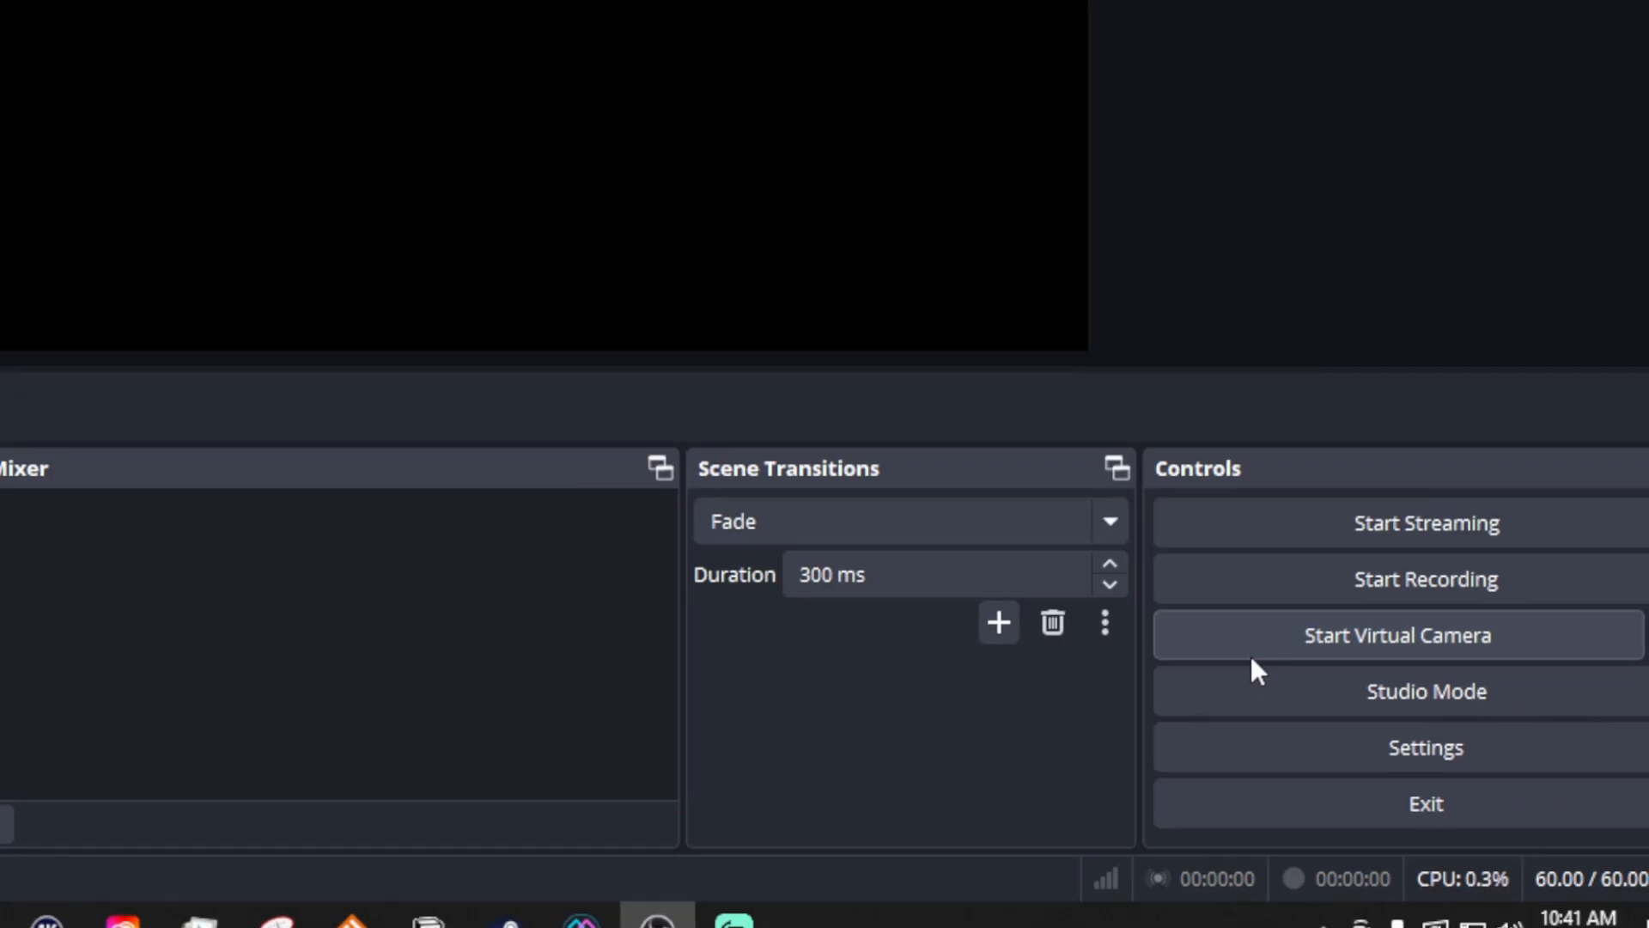
pyautogui.click(1435, 754)
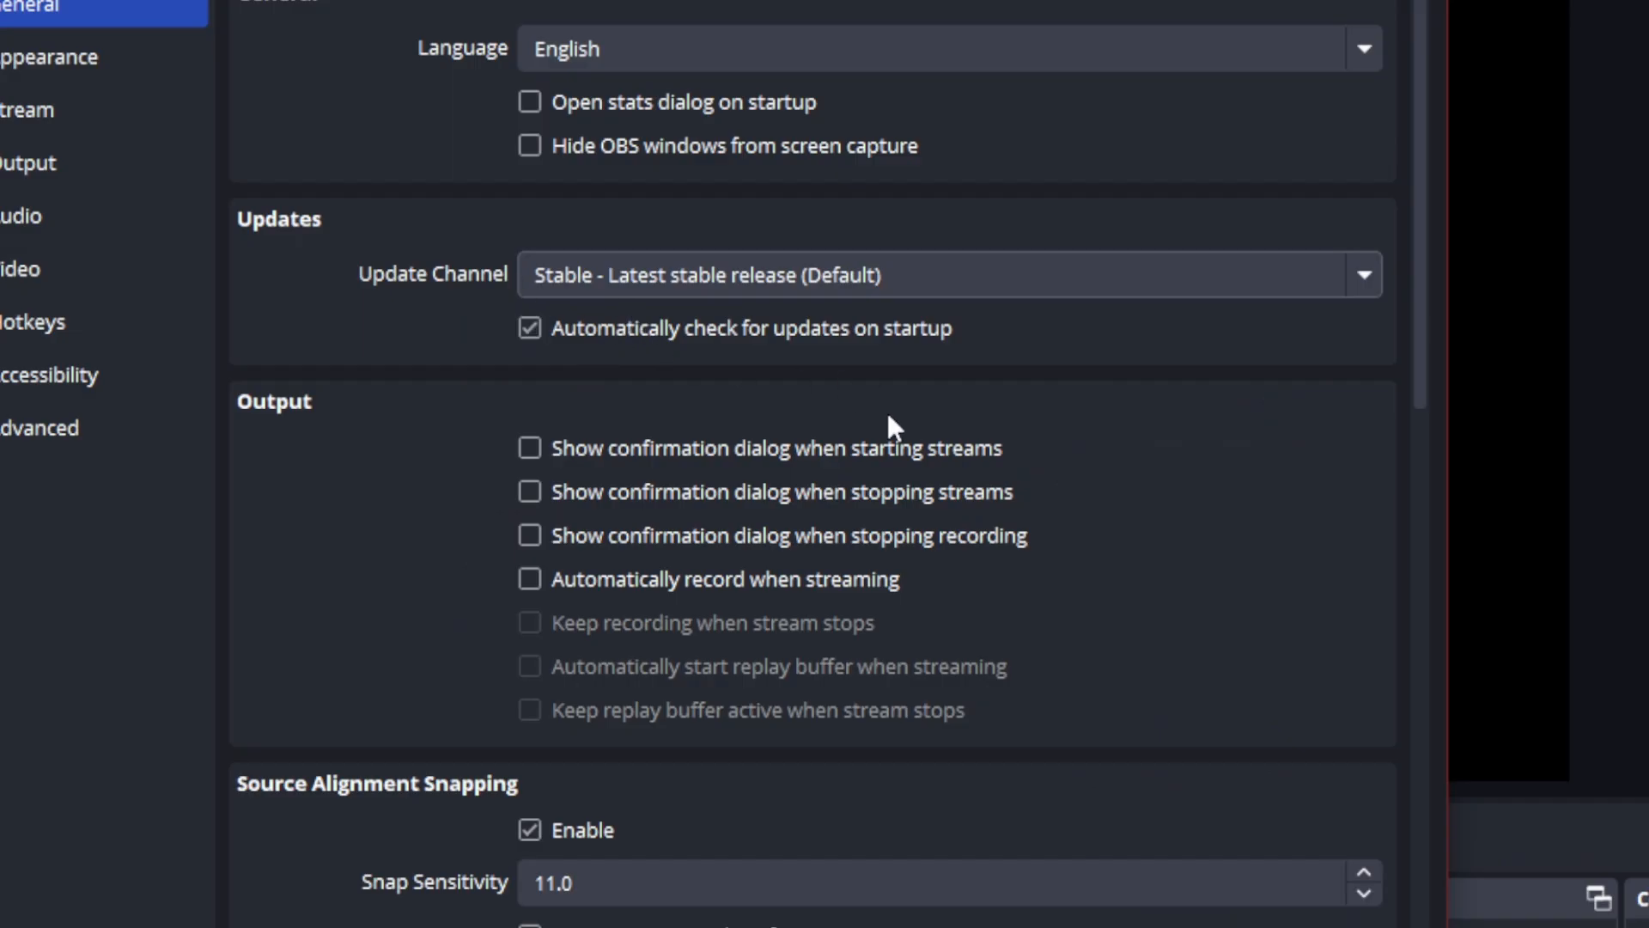
pyautogui.scroll(-5, 1185, 433)
pyautogui.scroll(-10, 1183, 515)
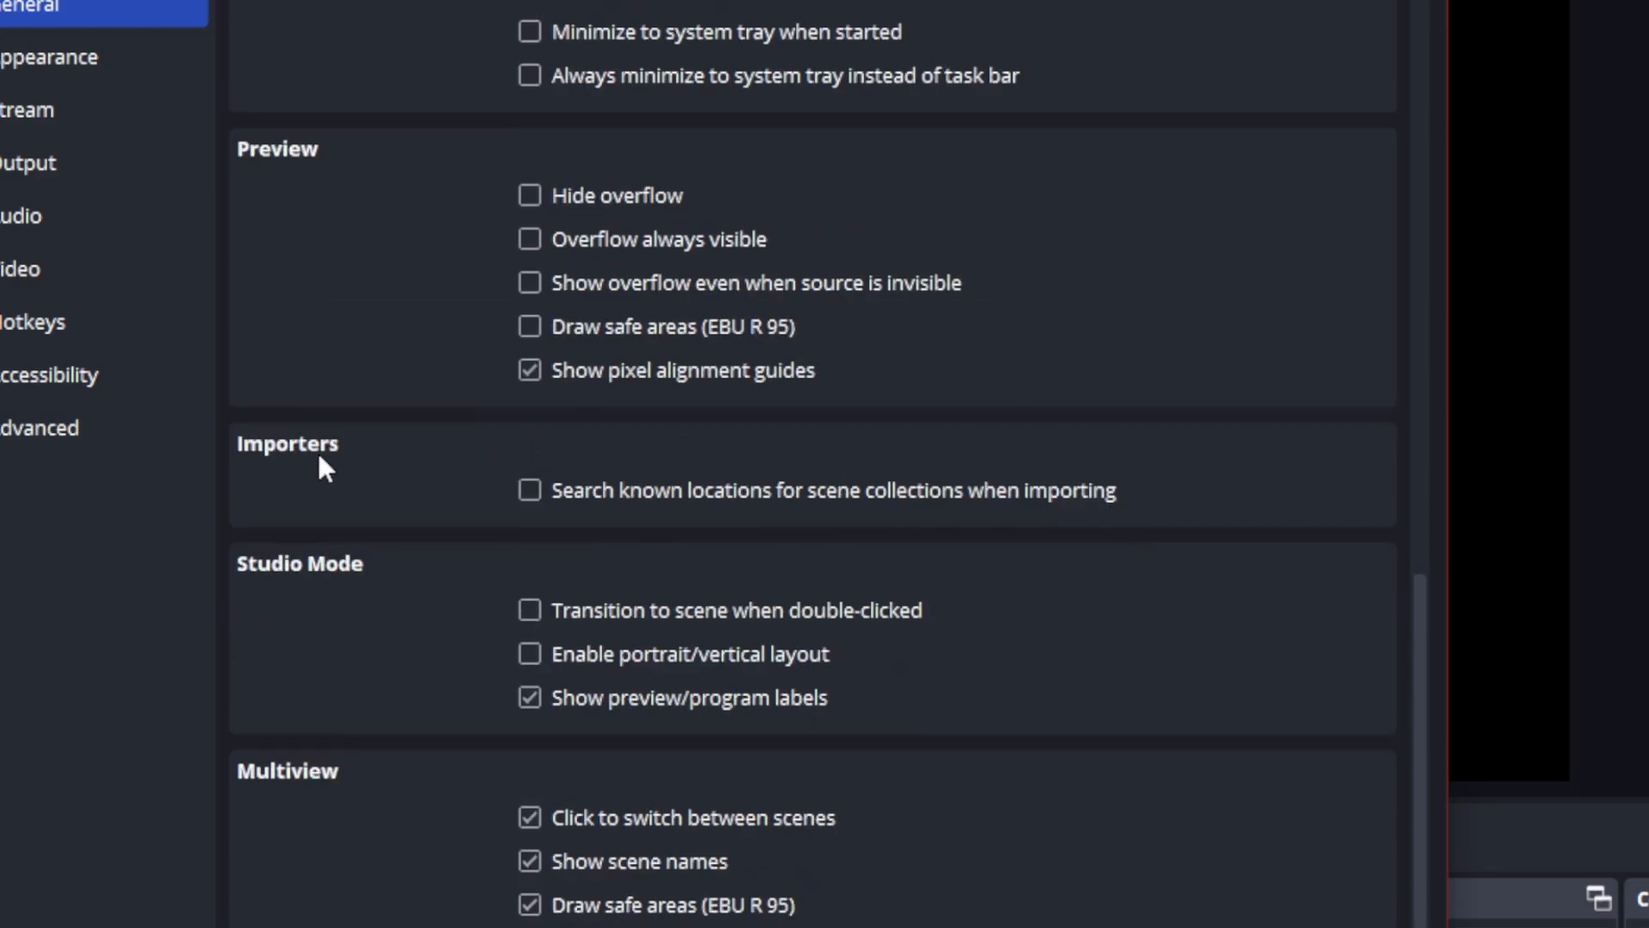
pyautogui.click(532, 490)
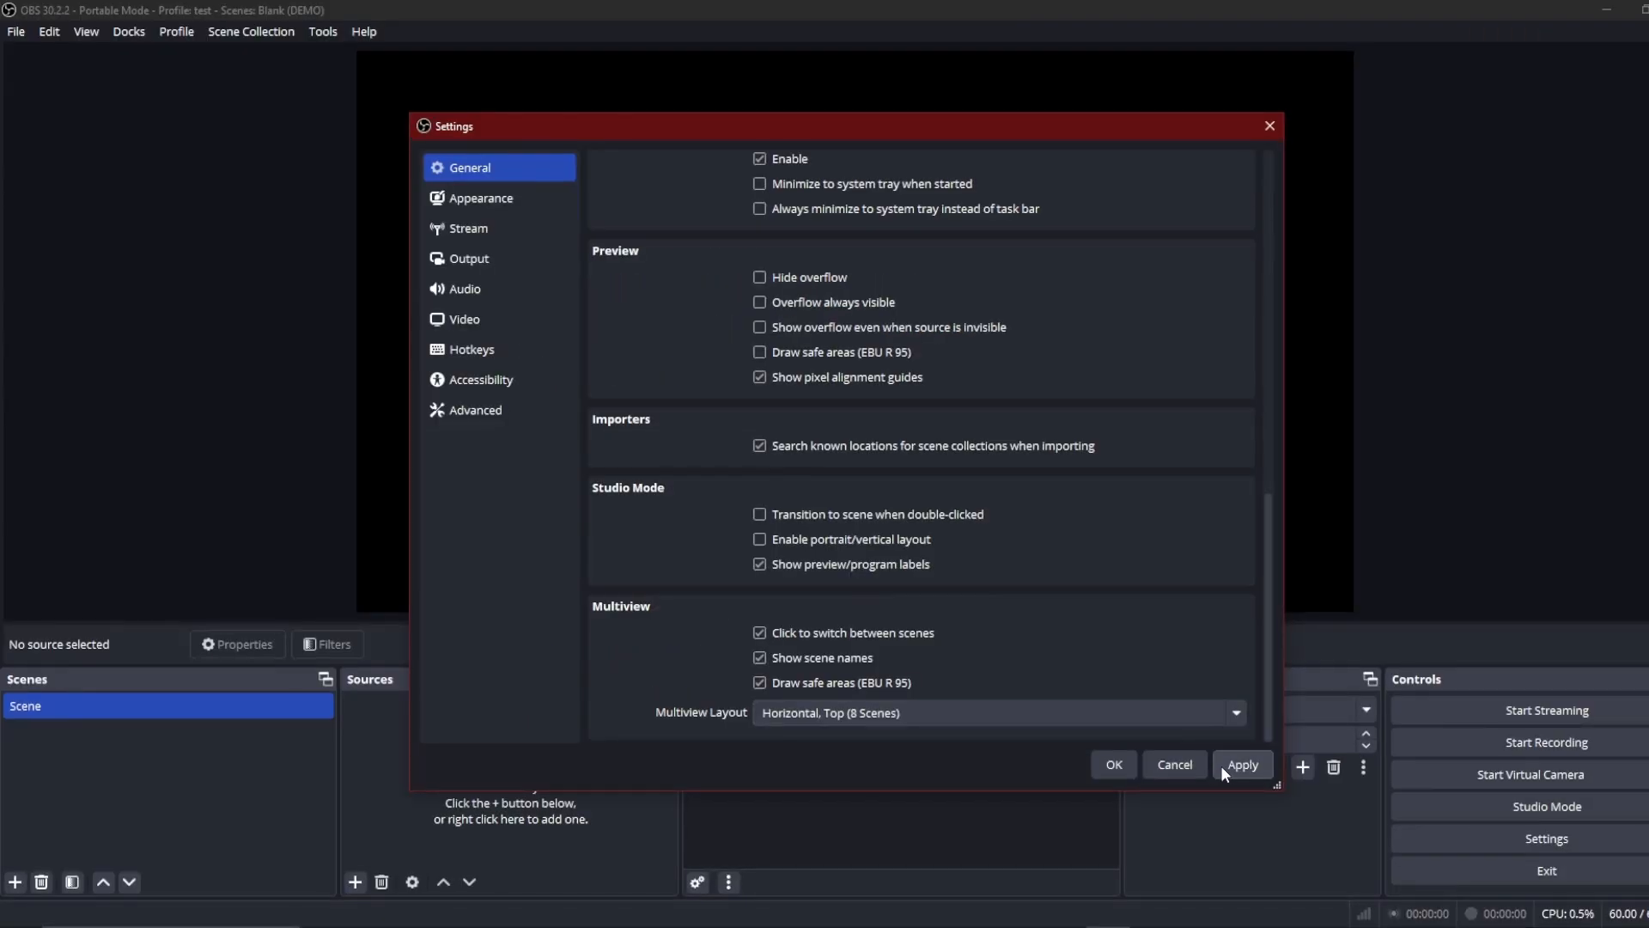
pyautogui.click(1153, 766)
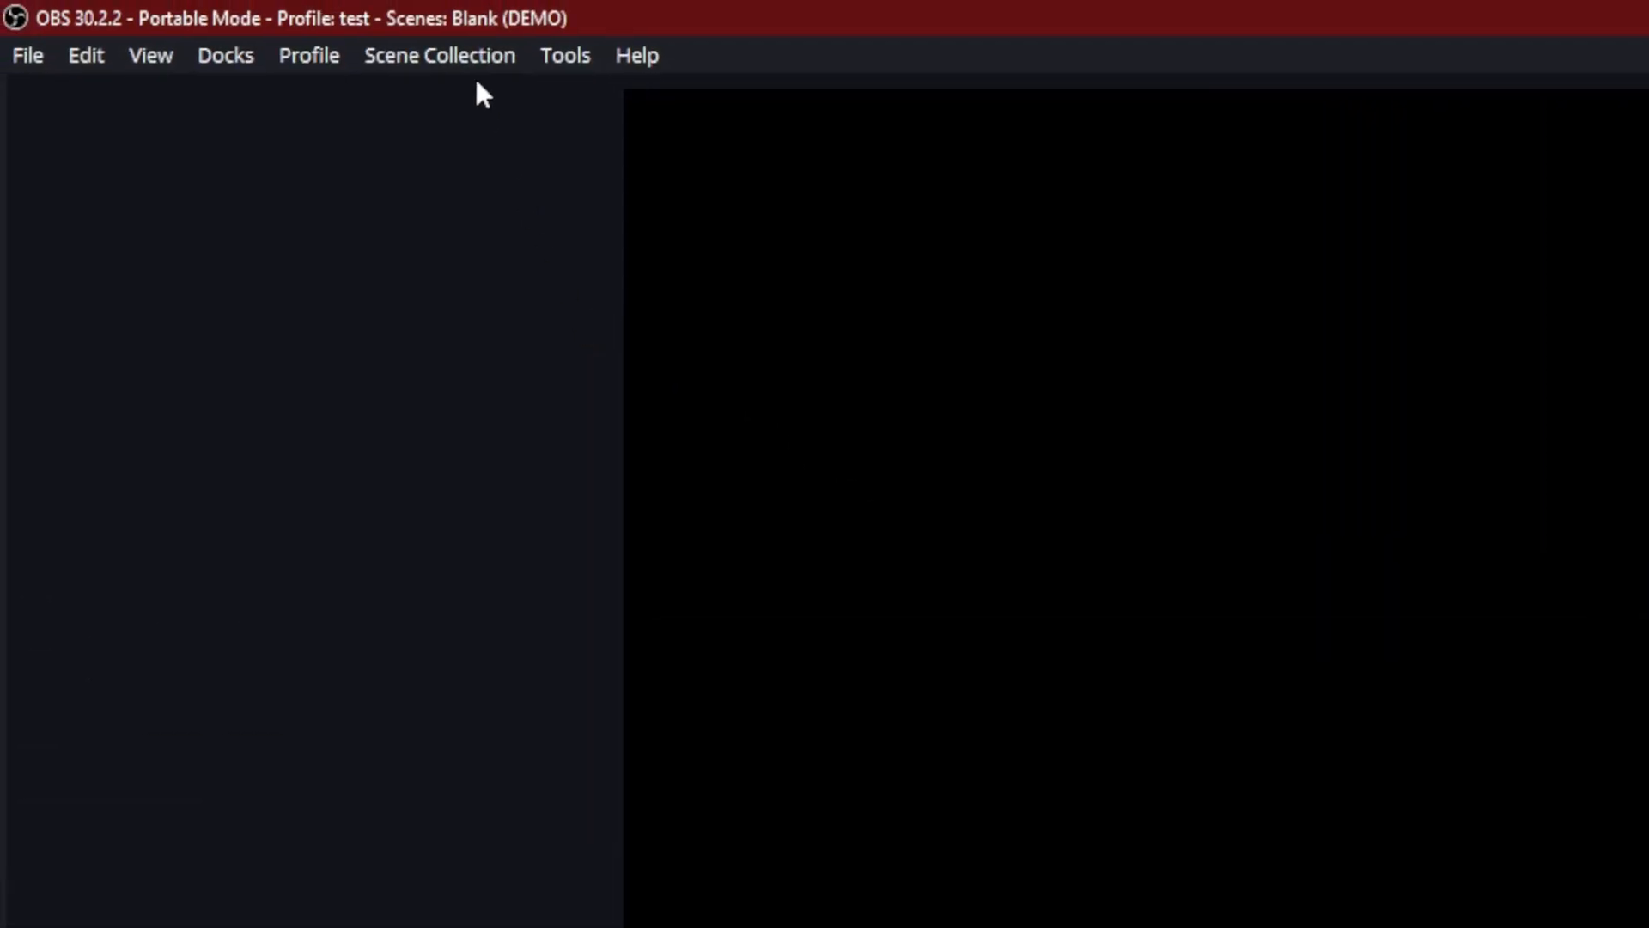
# Step: Import the Streamlabs scene collection Predator [Red] with the Scene Collection Importer
pyautogui.click(434, 54)
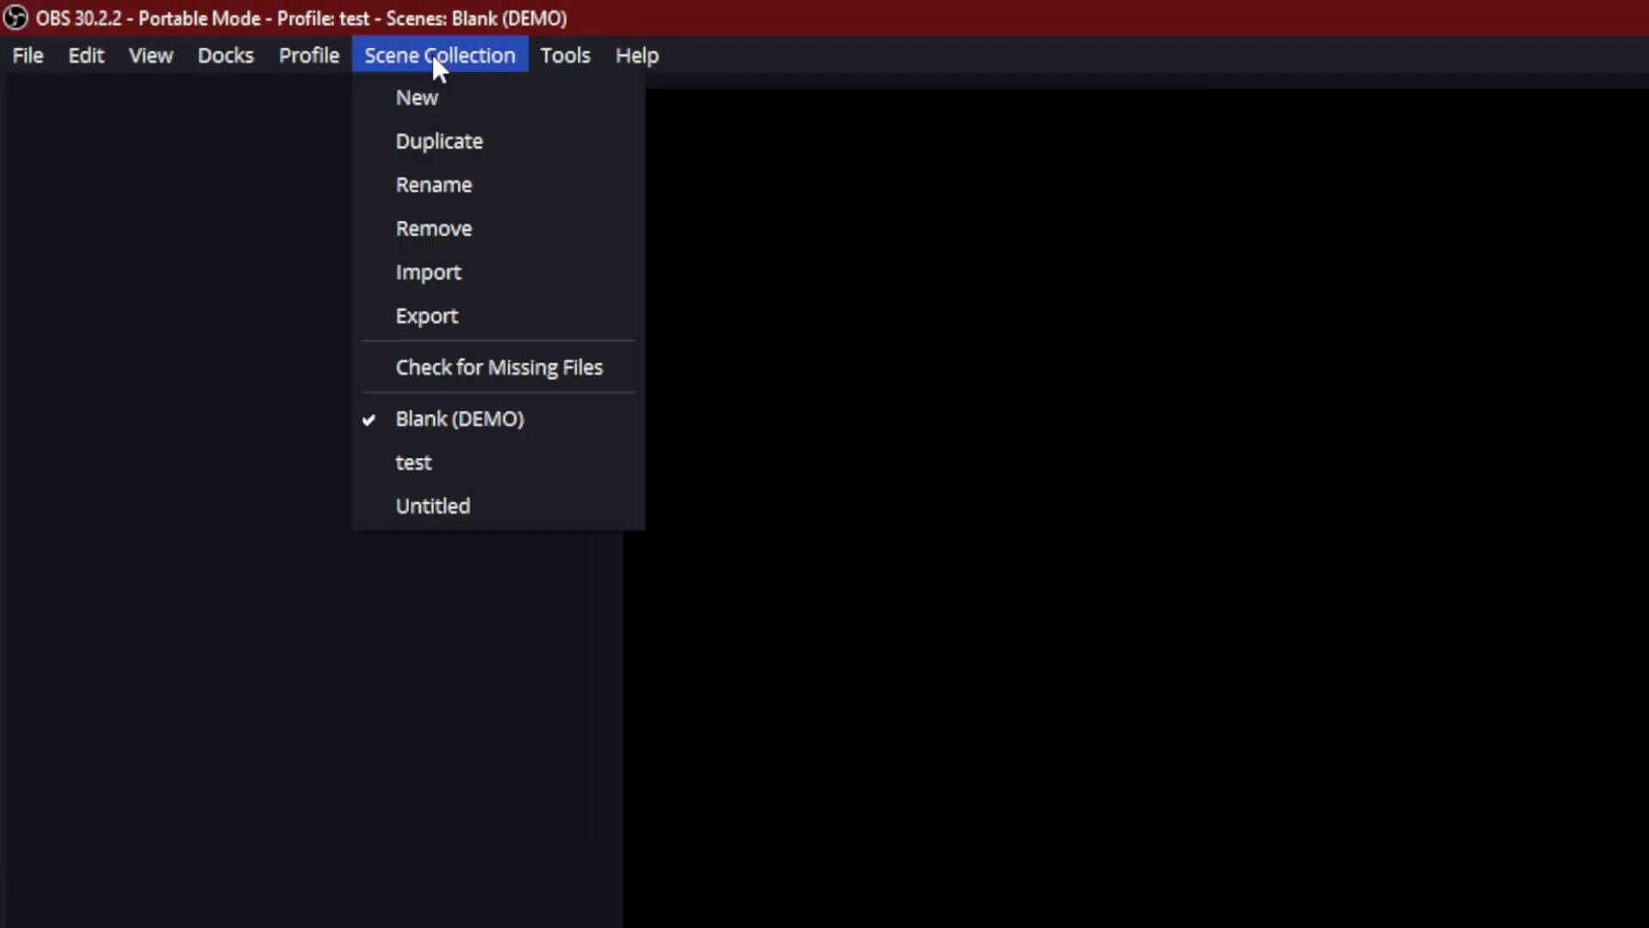
pyautogui.click(447, 275)
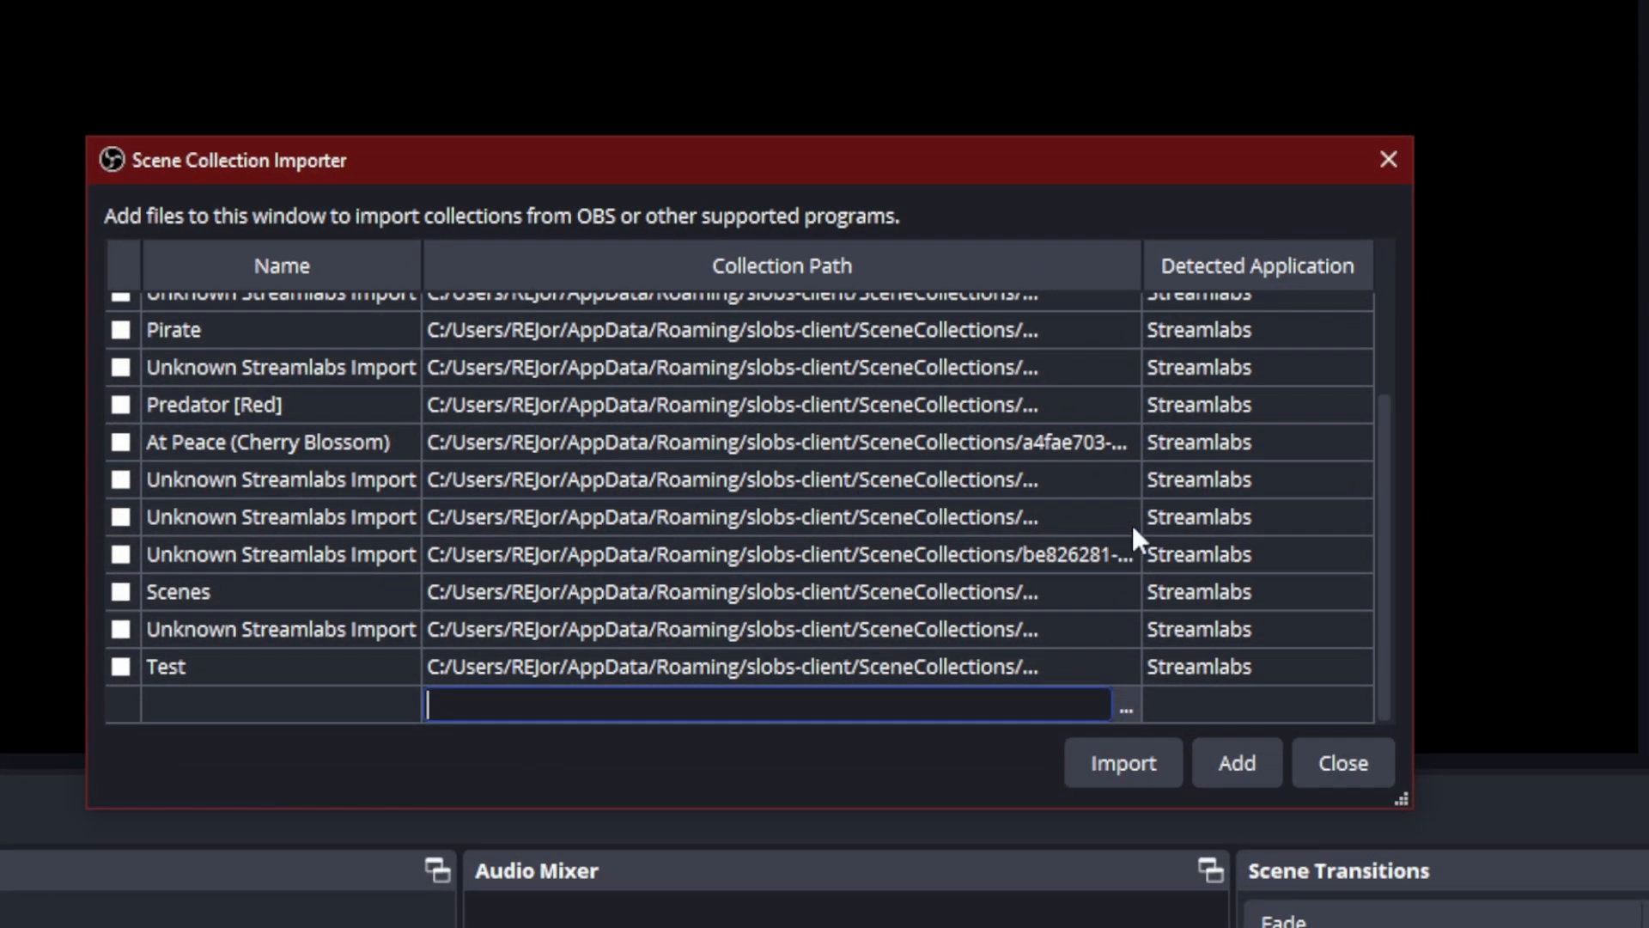
pyautogui.scroll(2, 716, 359)
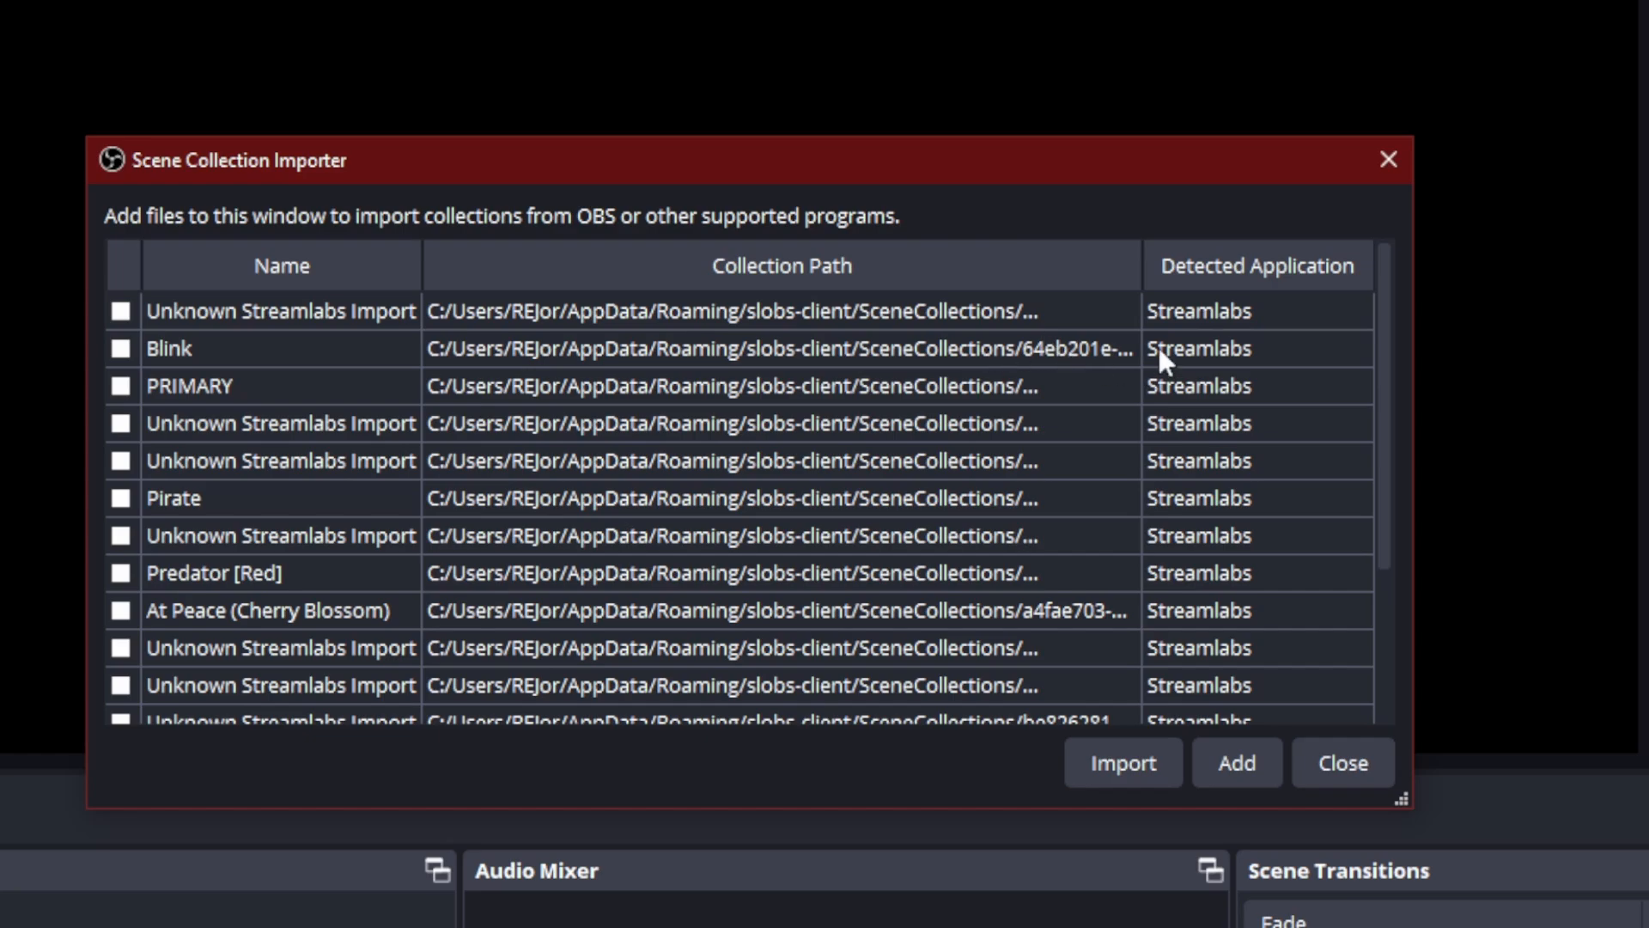
pyautogui.scroll(-2, 1251, 532)
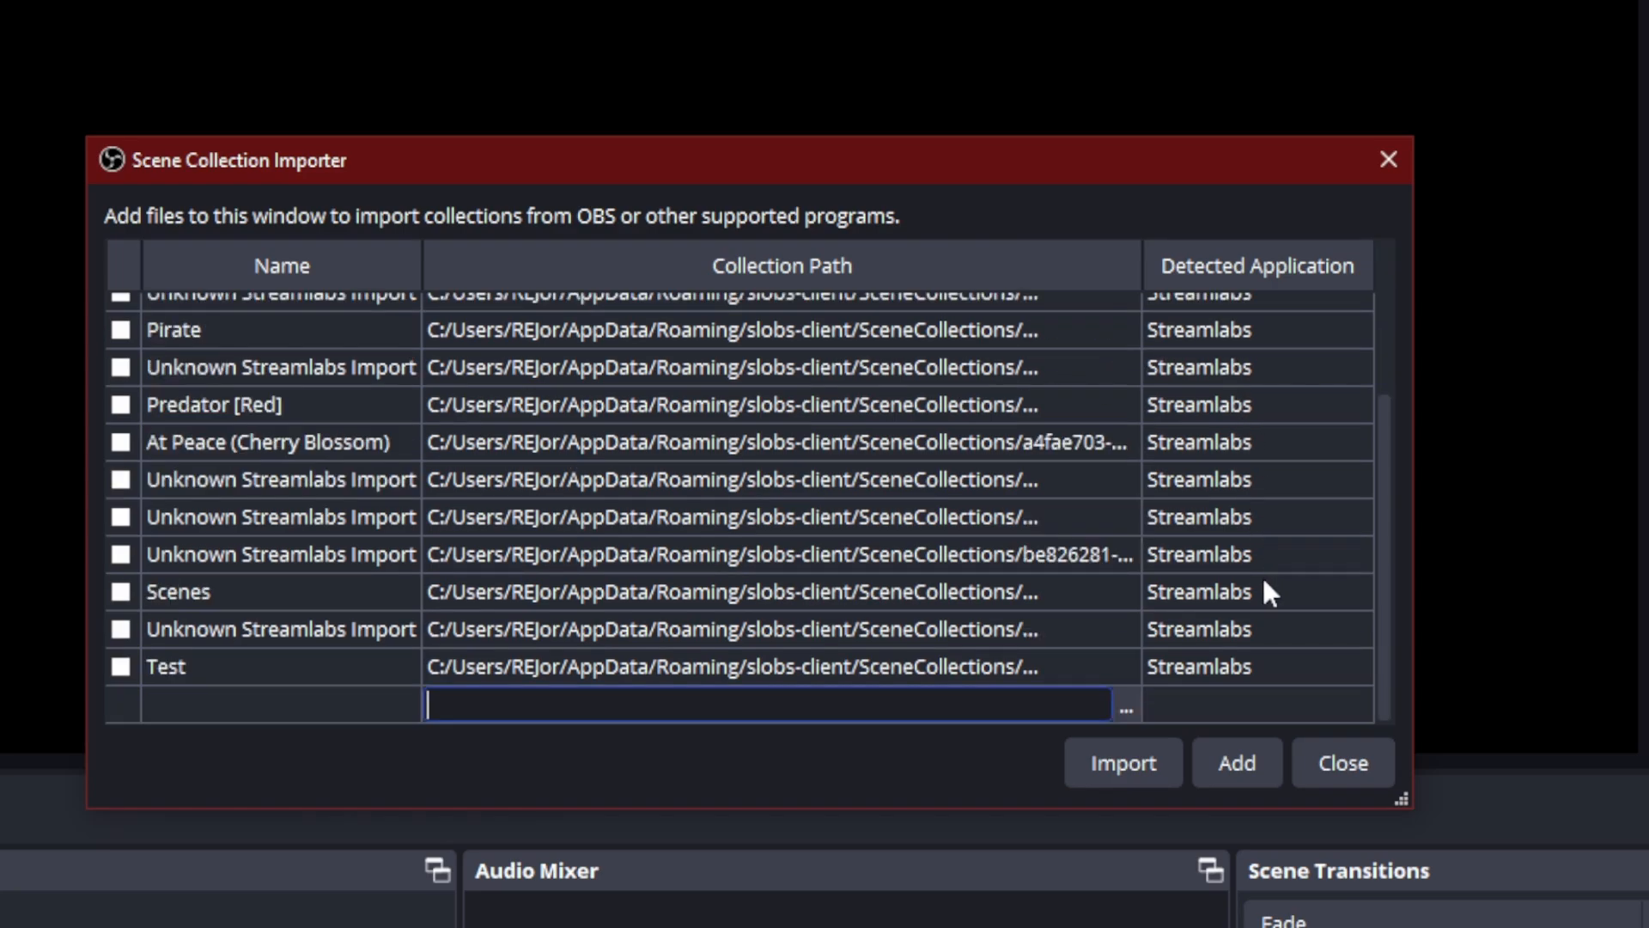
pyautogui.scroll(1, 1200, 411)
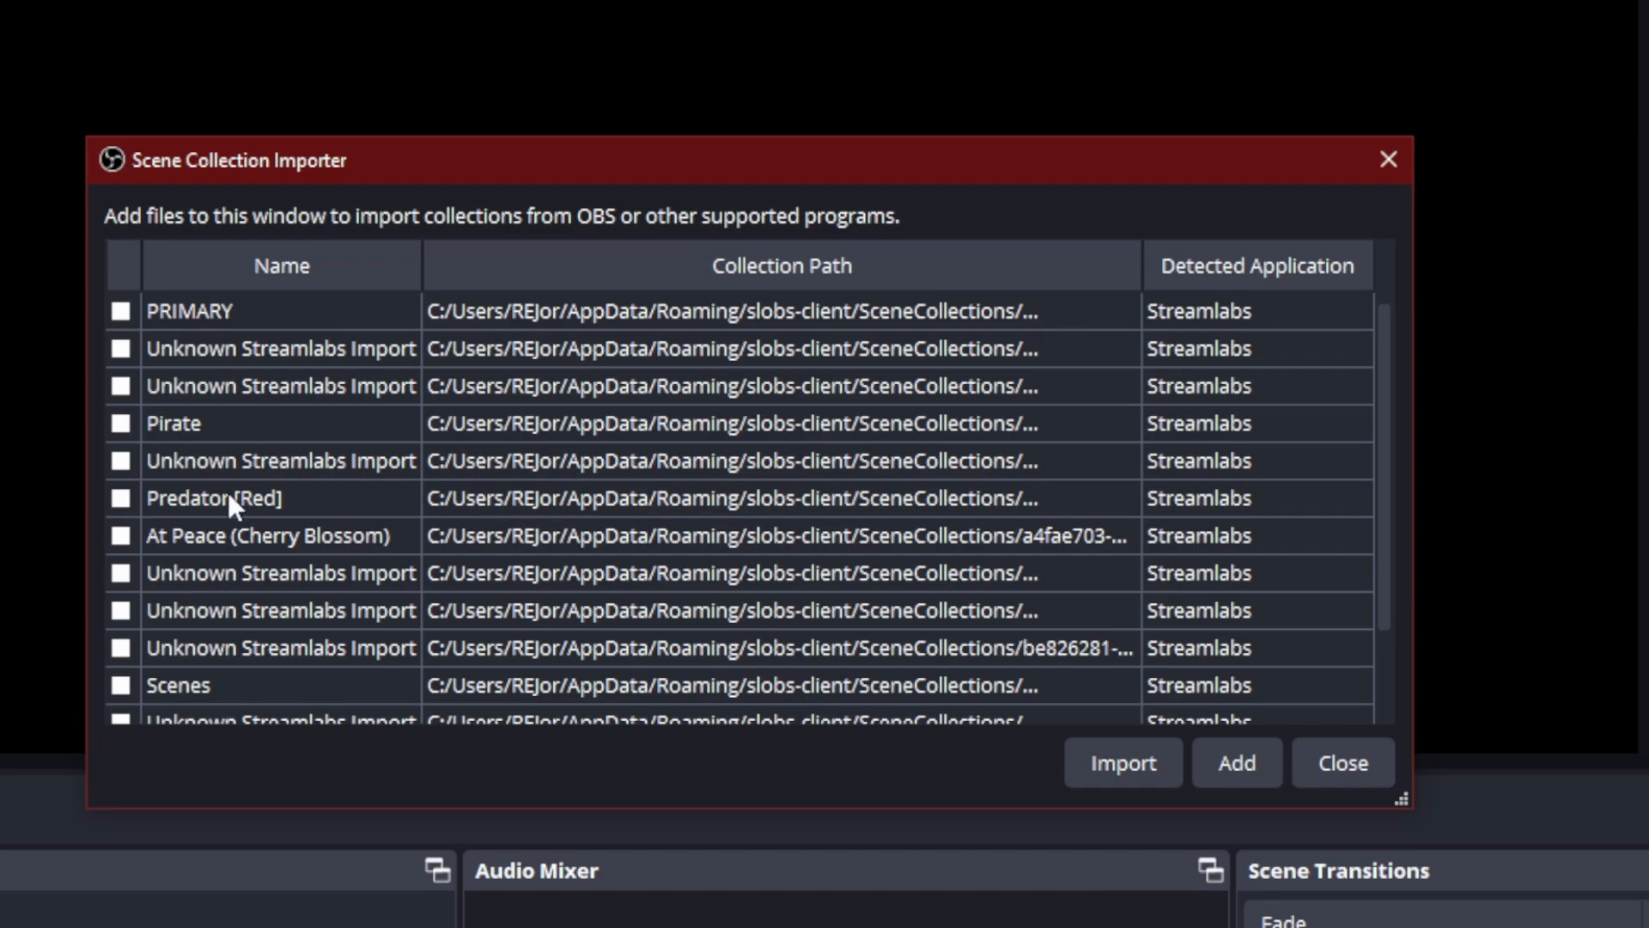
pyautogui.click(120, 499)
pyautogui.click(1123, 765)
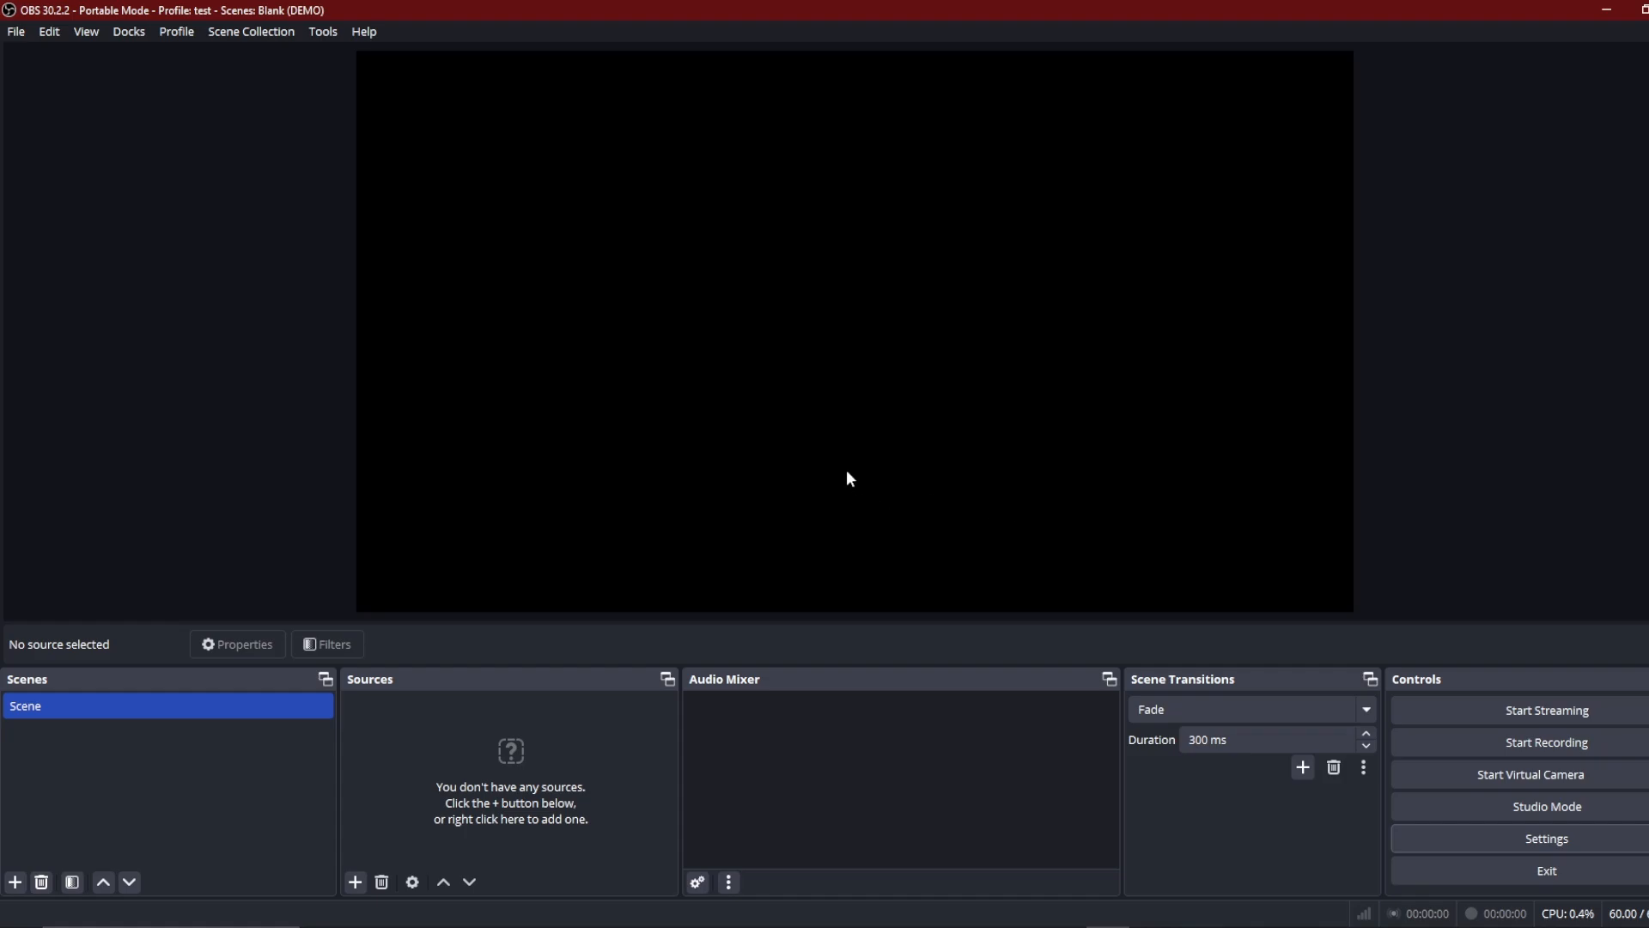
# Step: Switch to the Predator [Red] scene collection and select its Just Chatting scene
pyautogui.click(269, 32)
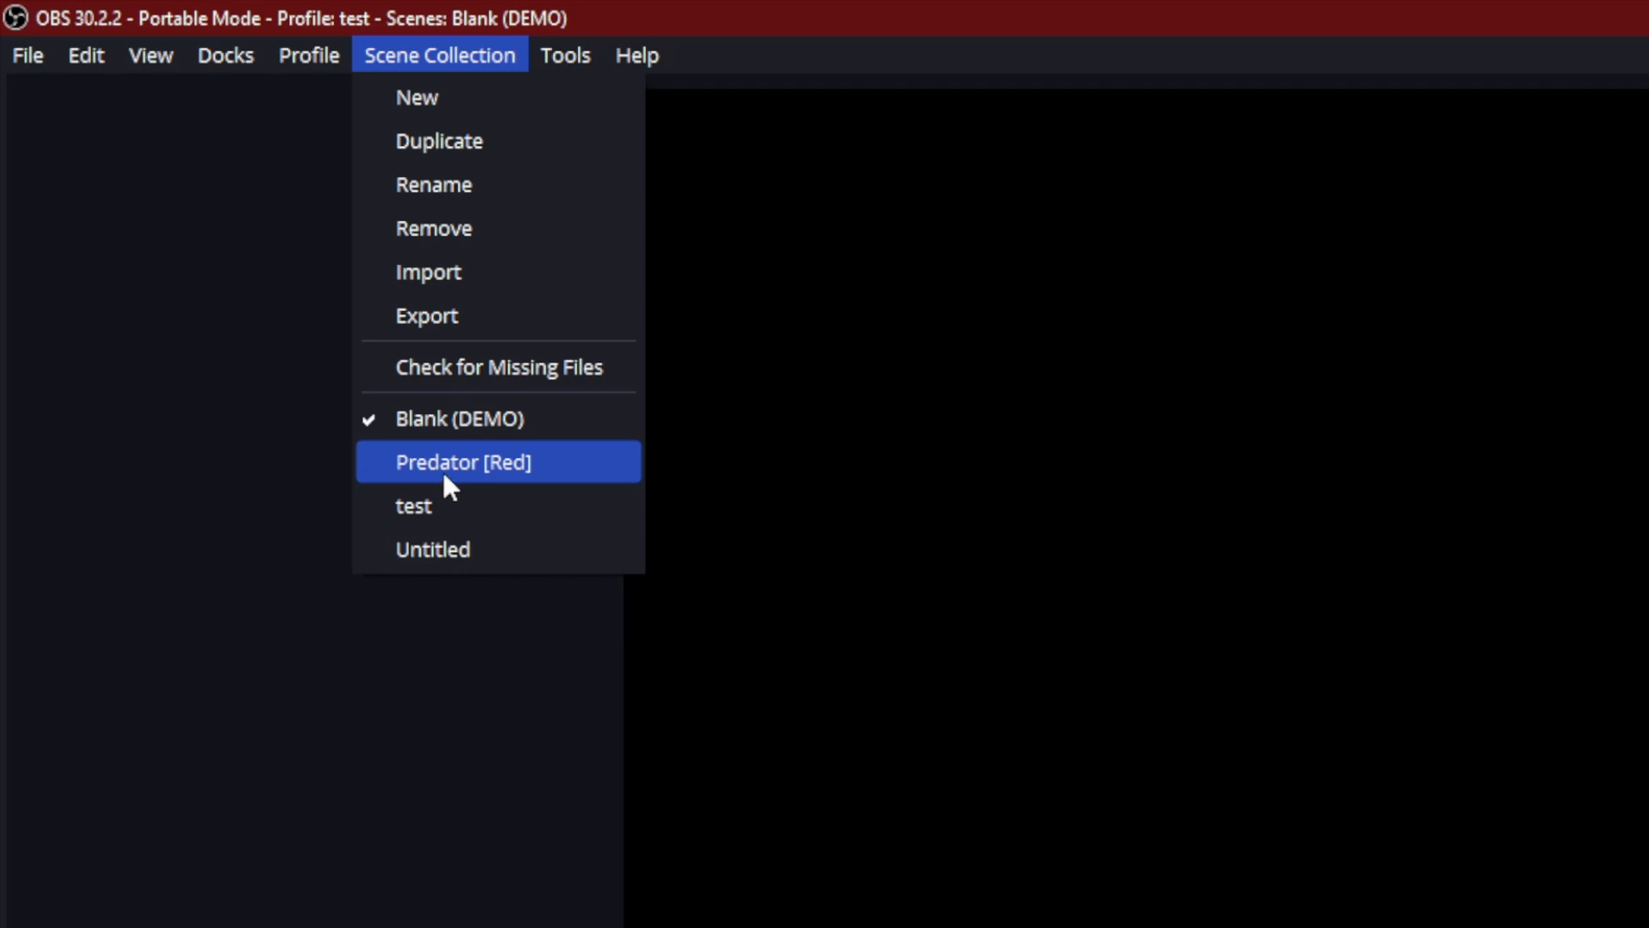
pyautogui.click(440, 469)
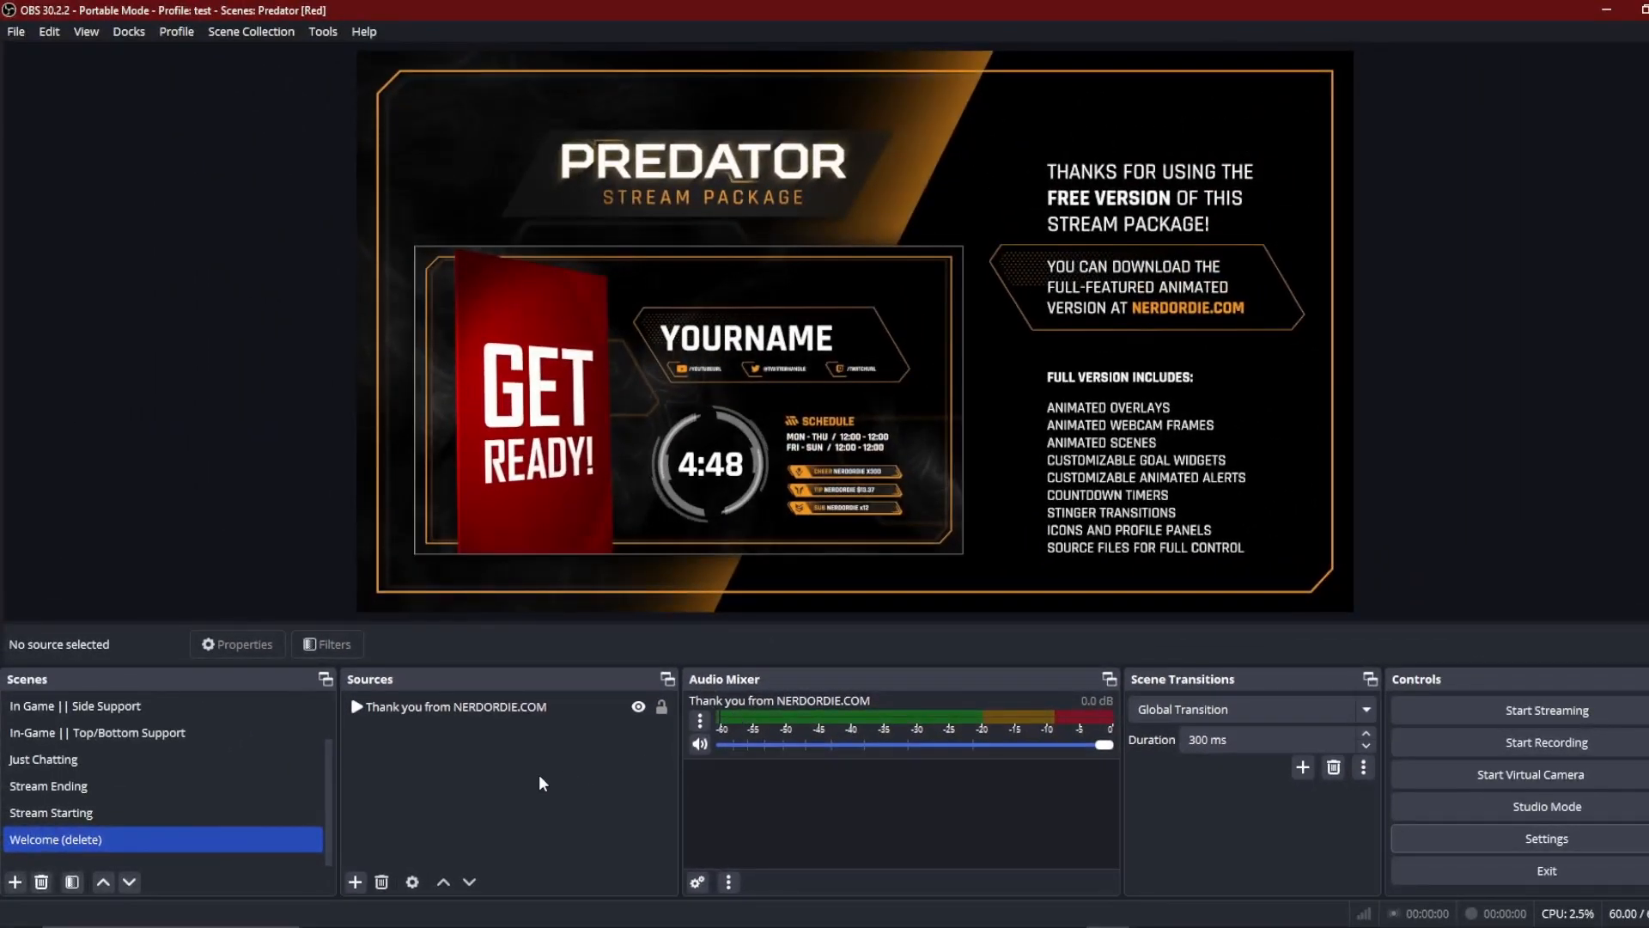
pyautogui.click(73, 762)
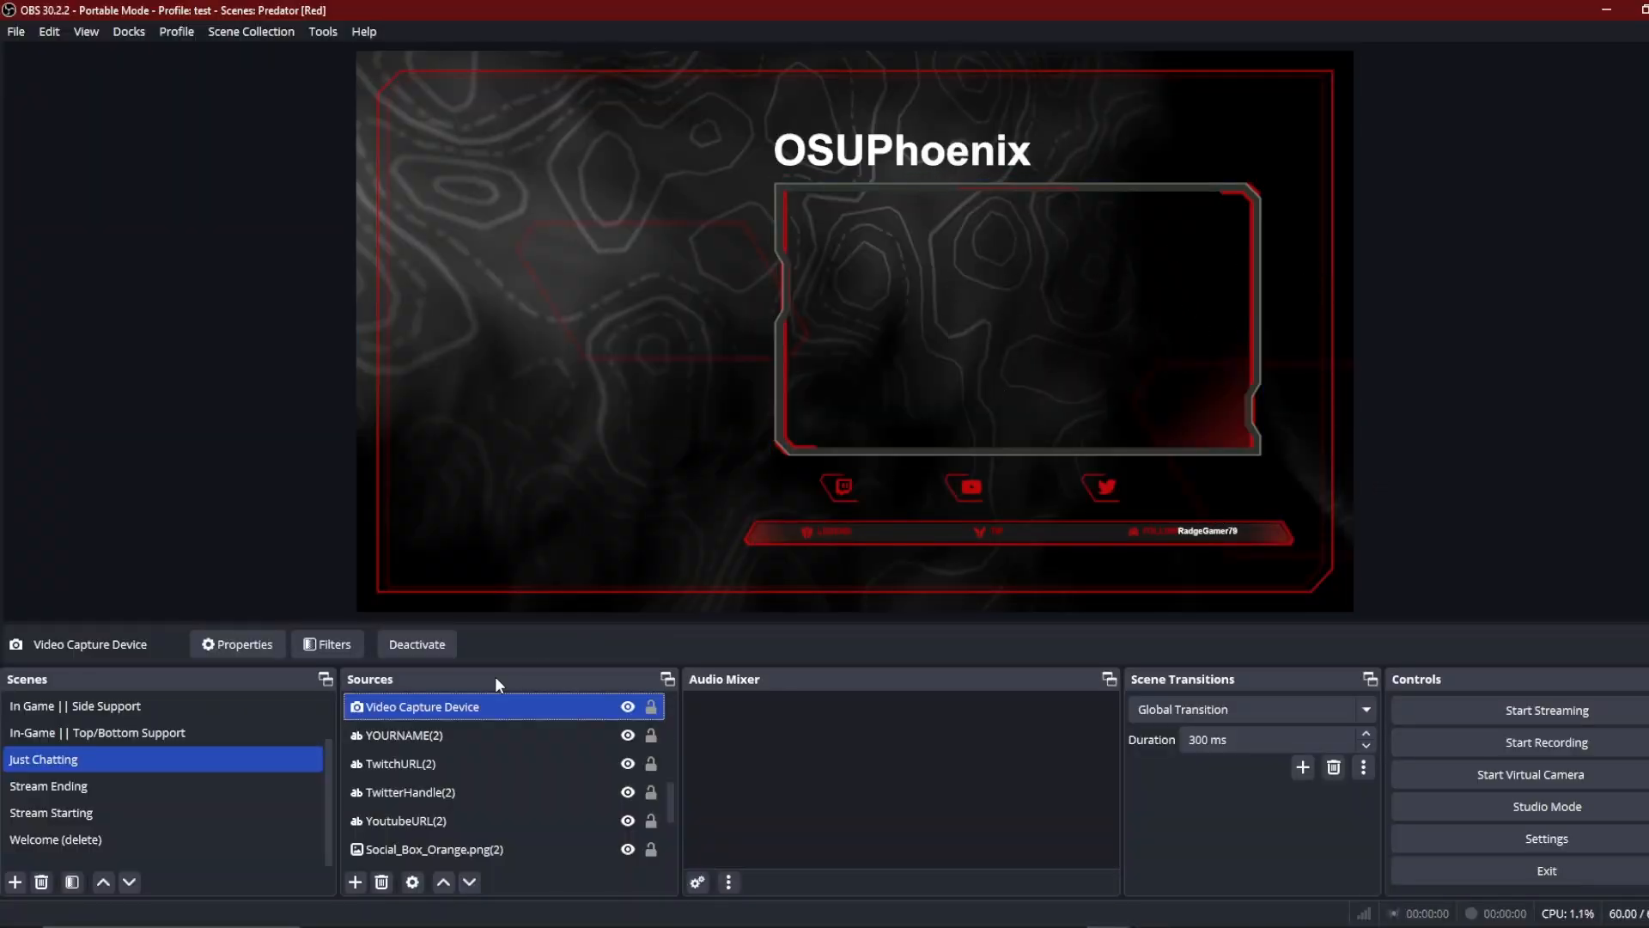
# Step: Set the device of the Video Capture Device source to OBS Virtual Camera
pyautogui.doubleClick(410, 706)
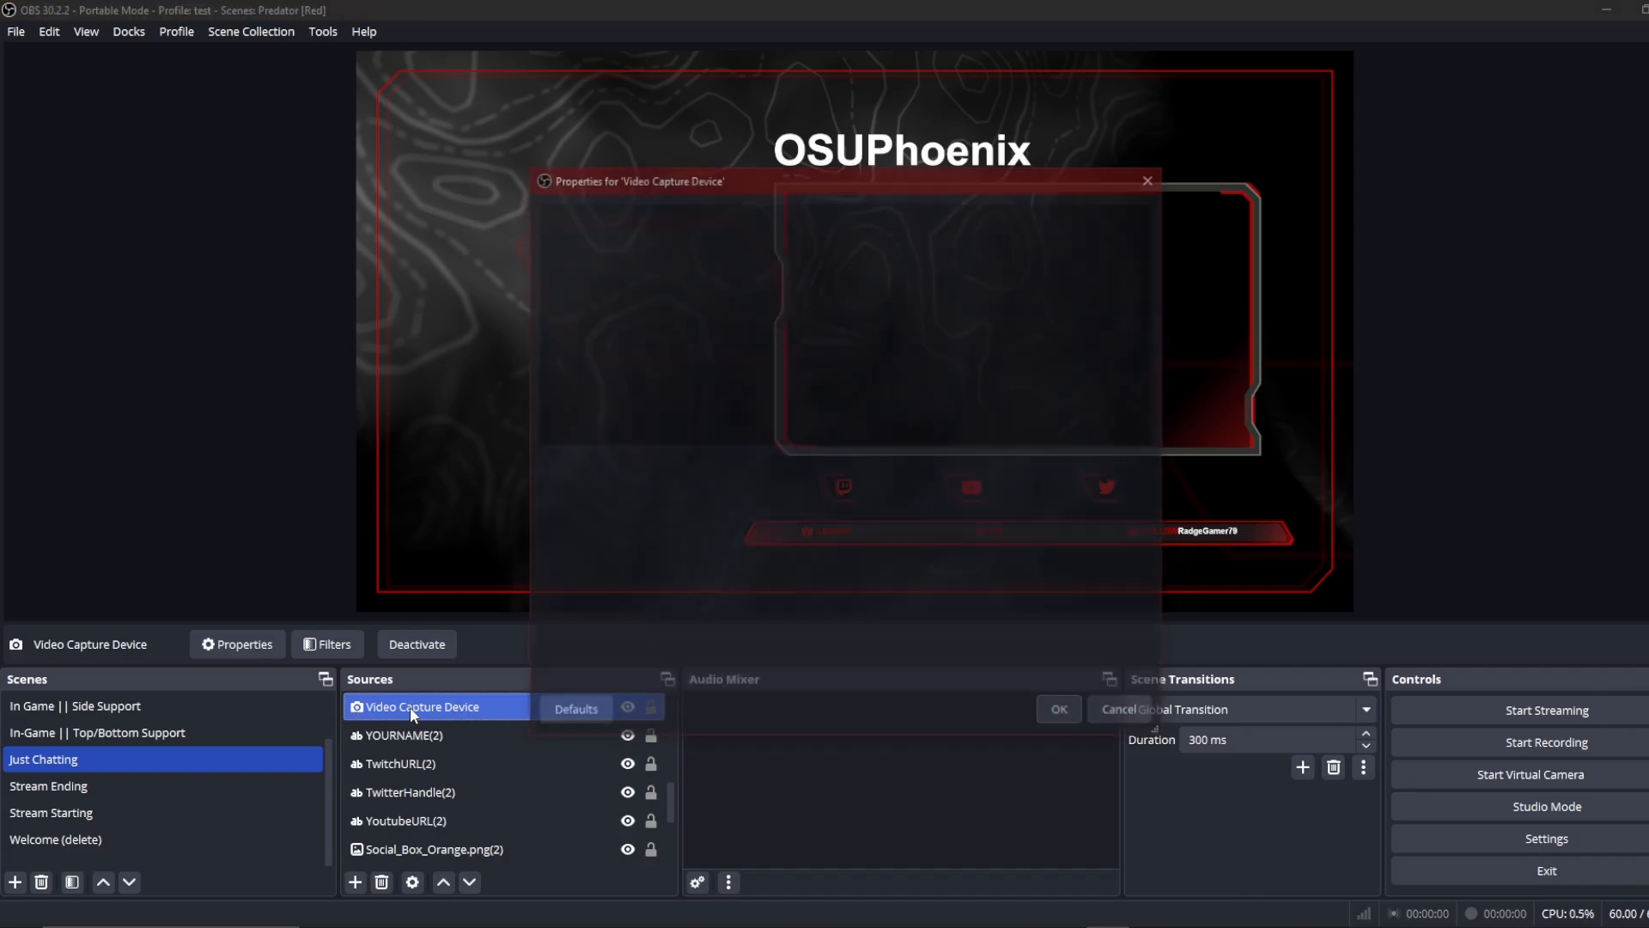
pyautogui.click(957, 468)
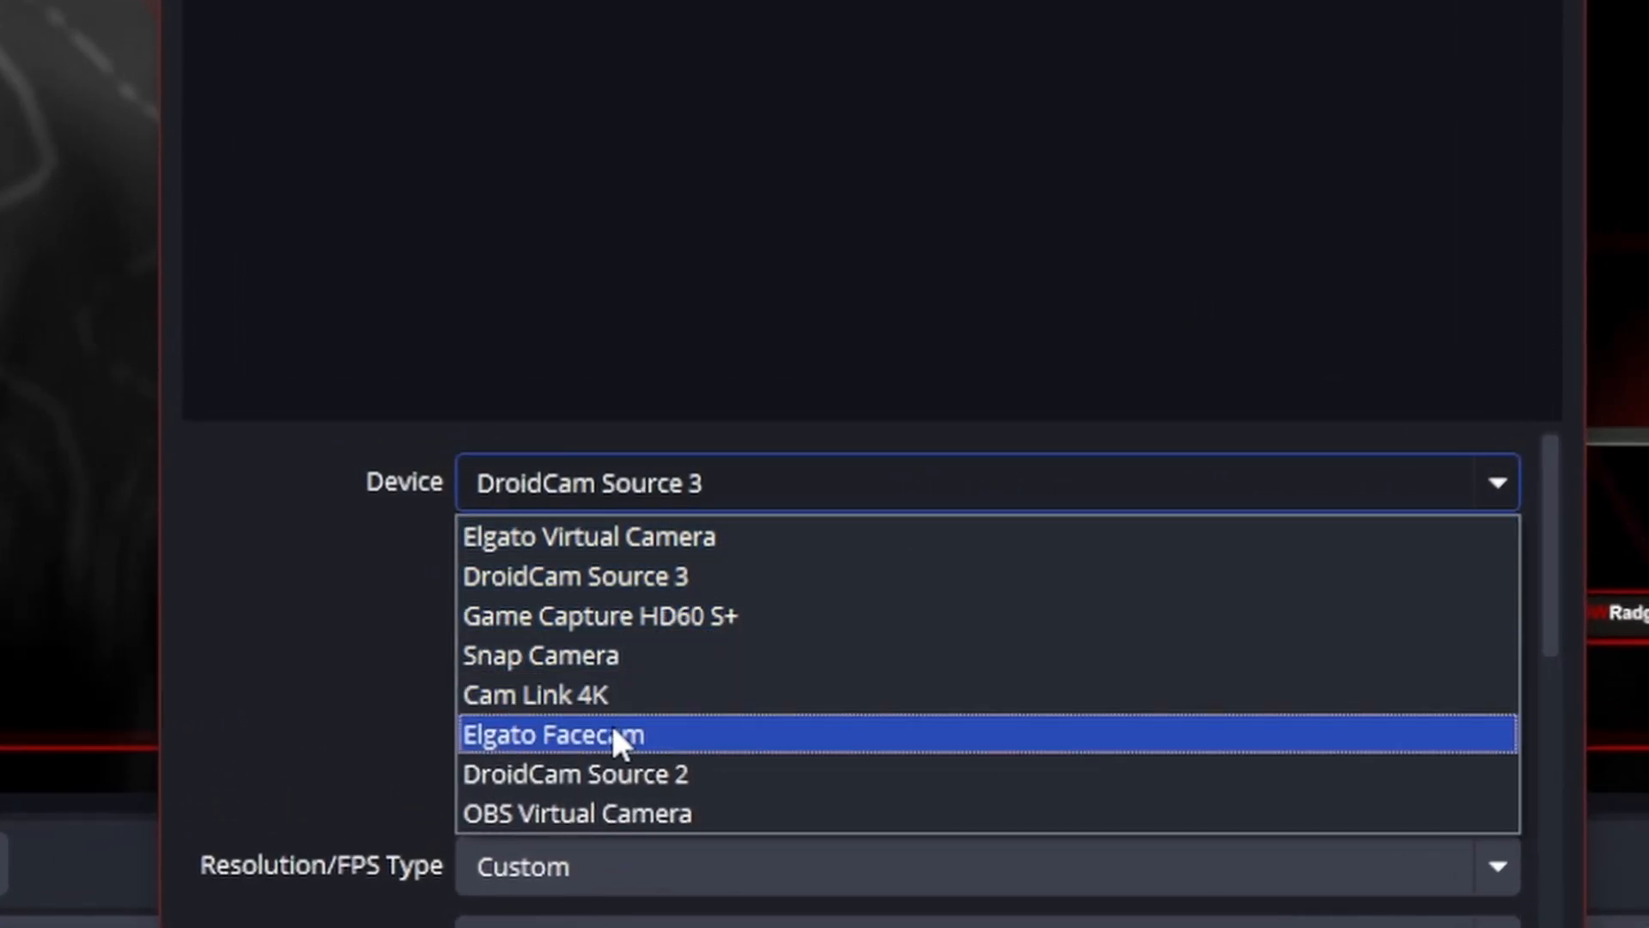
pyautogui.click(653, 814)
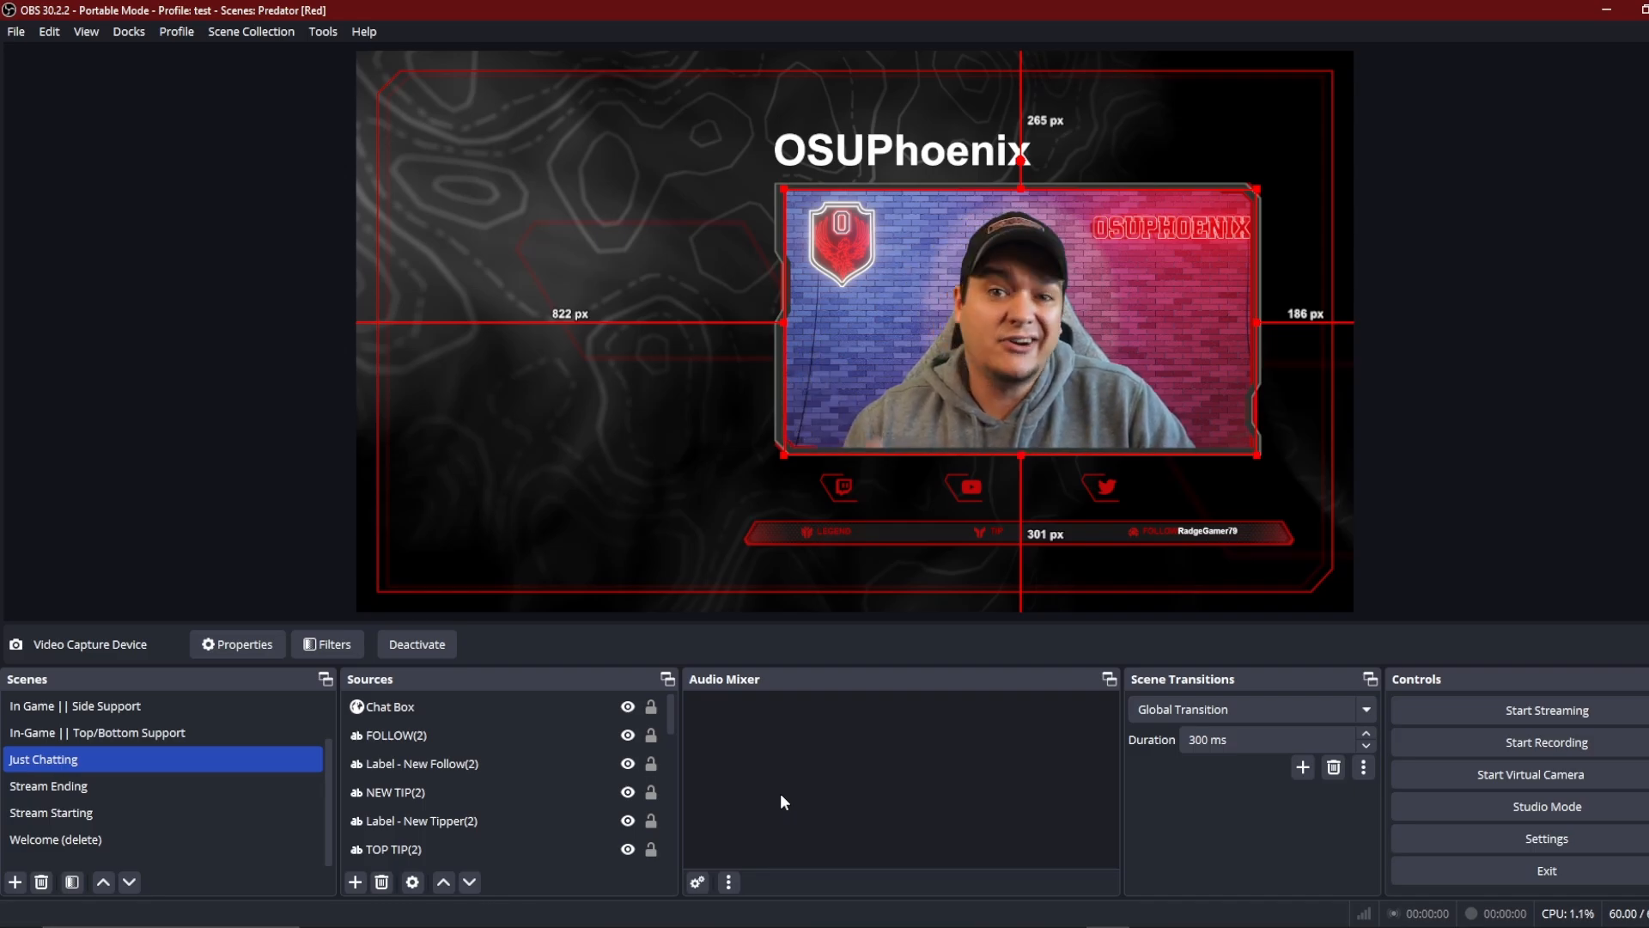
# Step: Open the properties of the Chat Box source in the Just Chatting scene
pyautogui.click(477, 707)
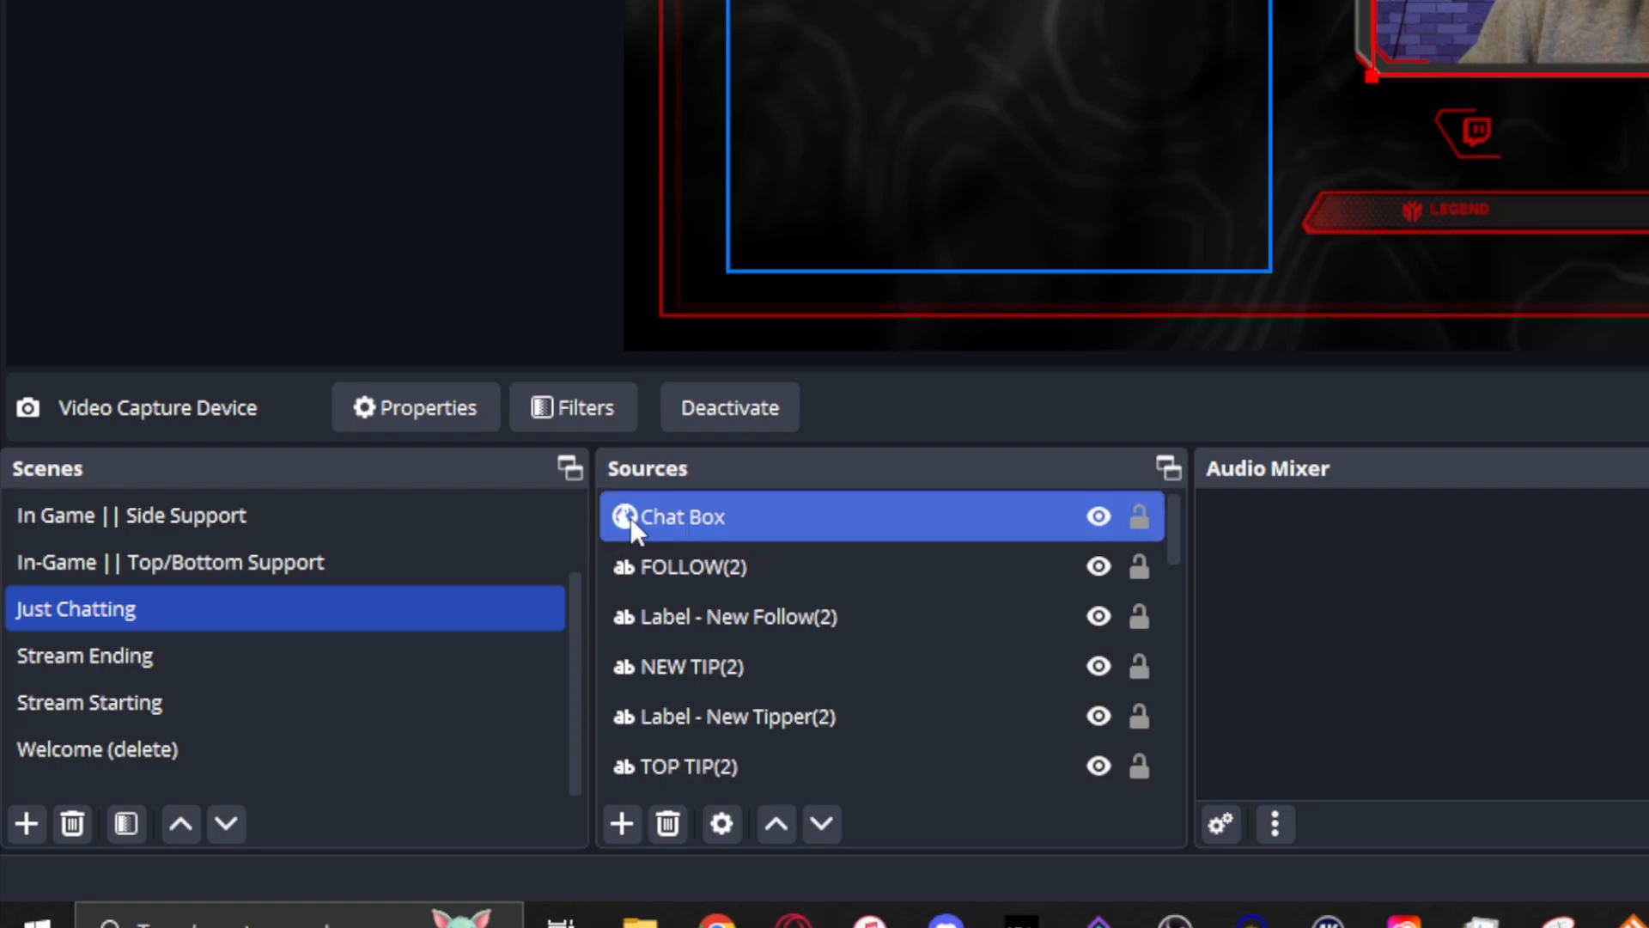
pyautogui.doubleClick(696, 522)
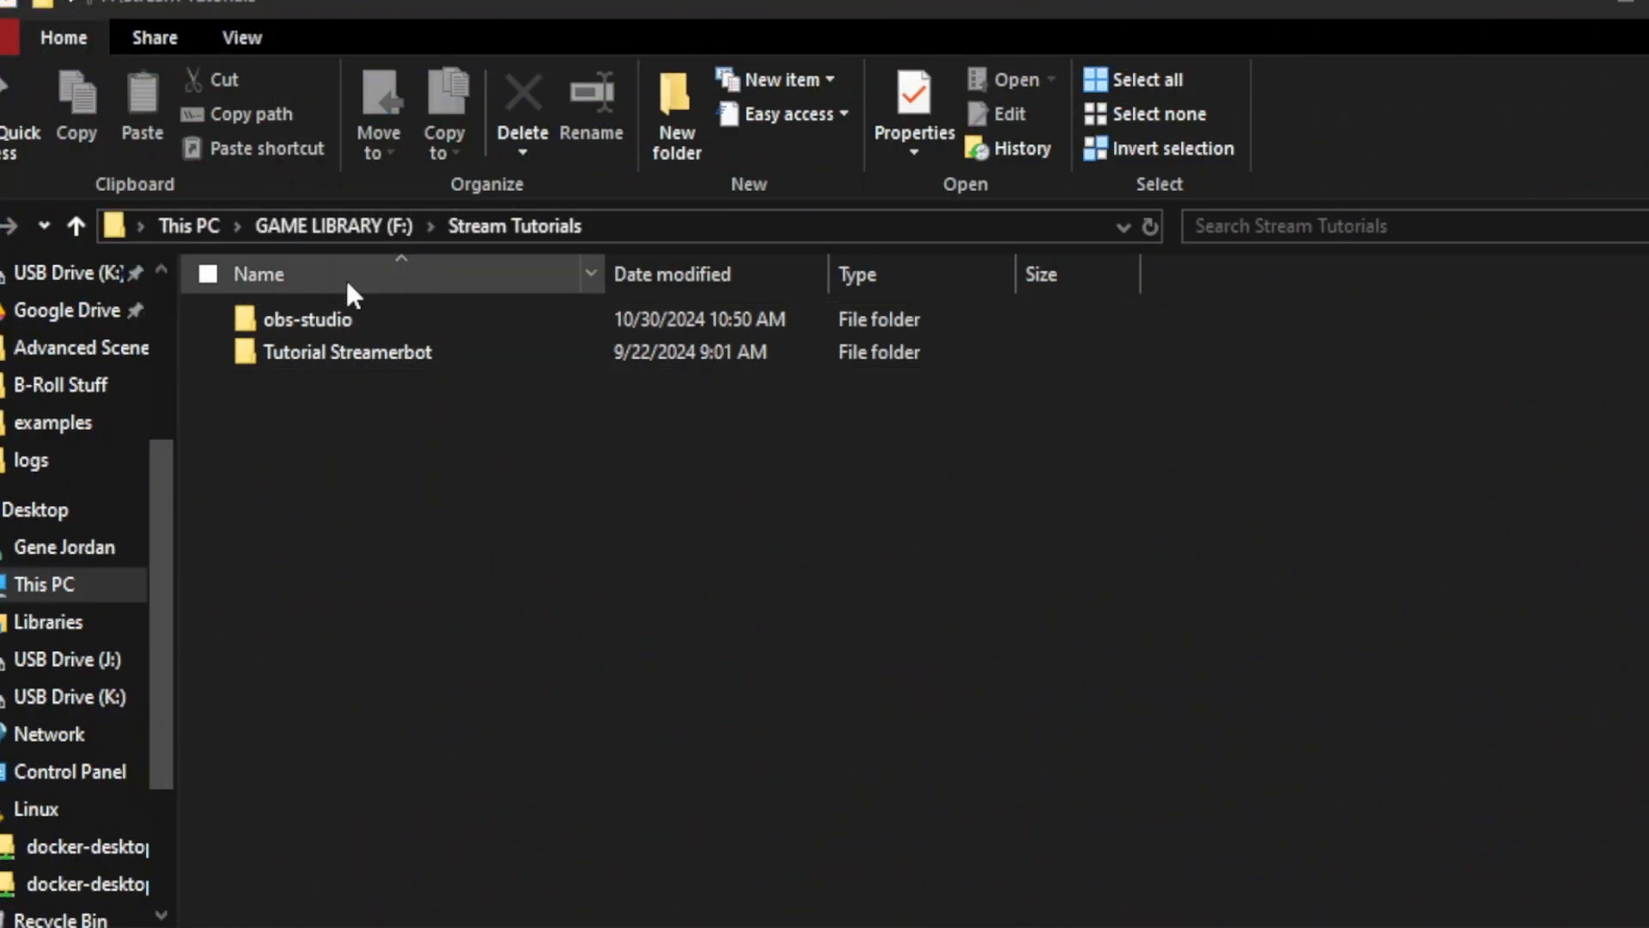
# Step: In File Explorer, create a text document named obs_portable_mode.txt inside the obs-studio folder of Stream Tutorials
pyautogui.doubleClick(320, 321)
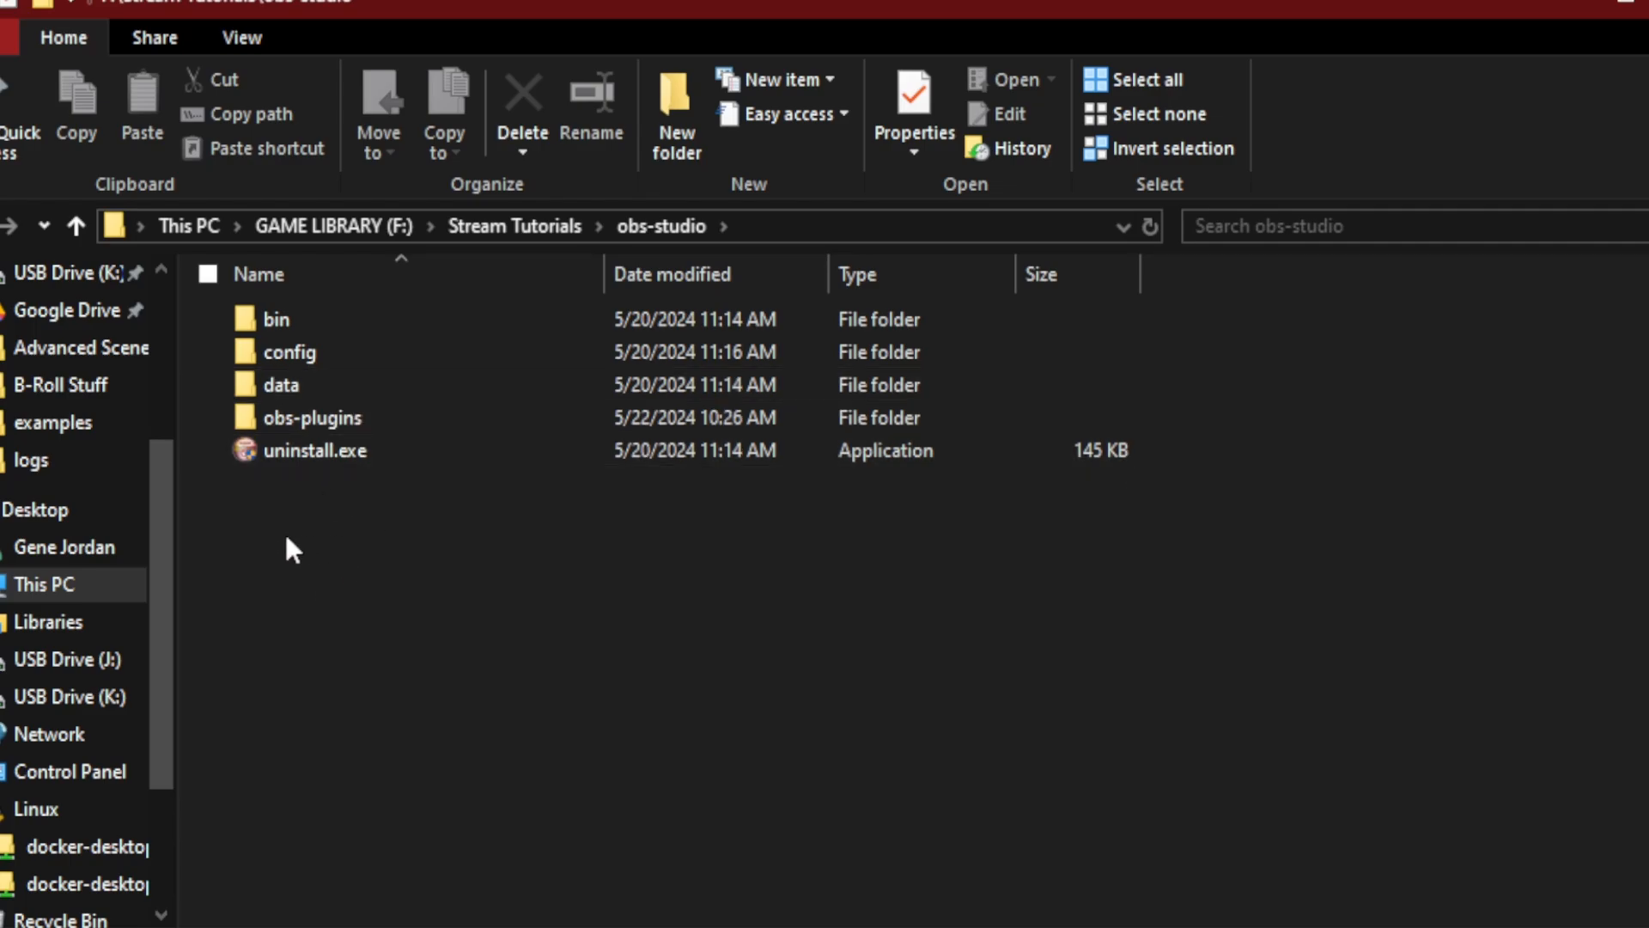
pyautogui.rightClick(276, 503)
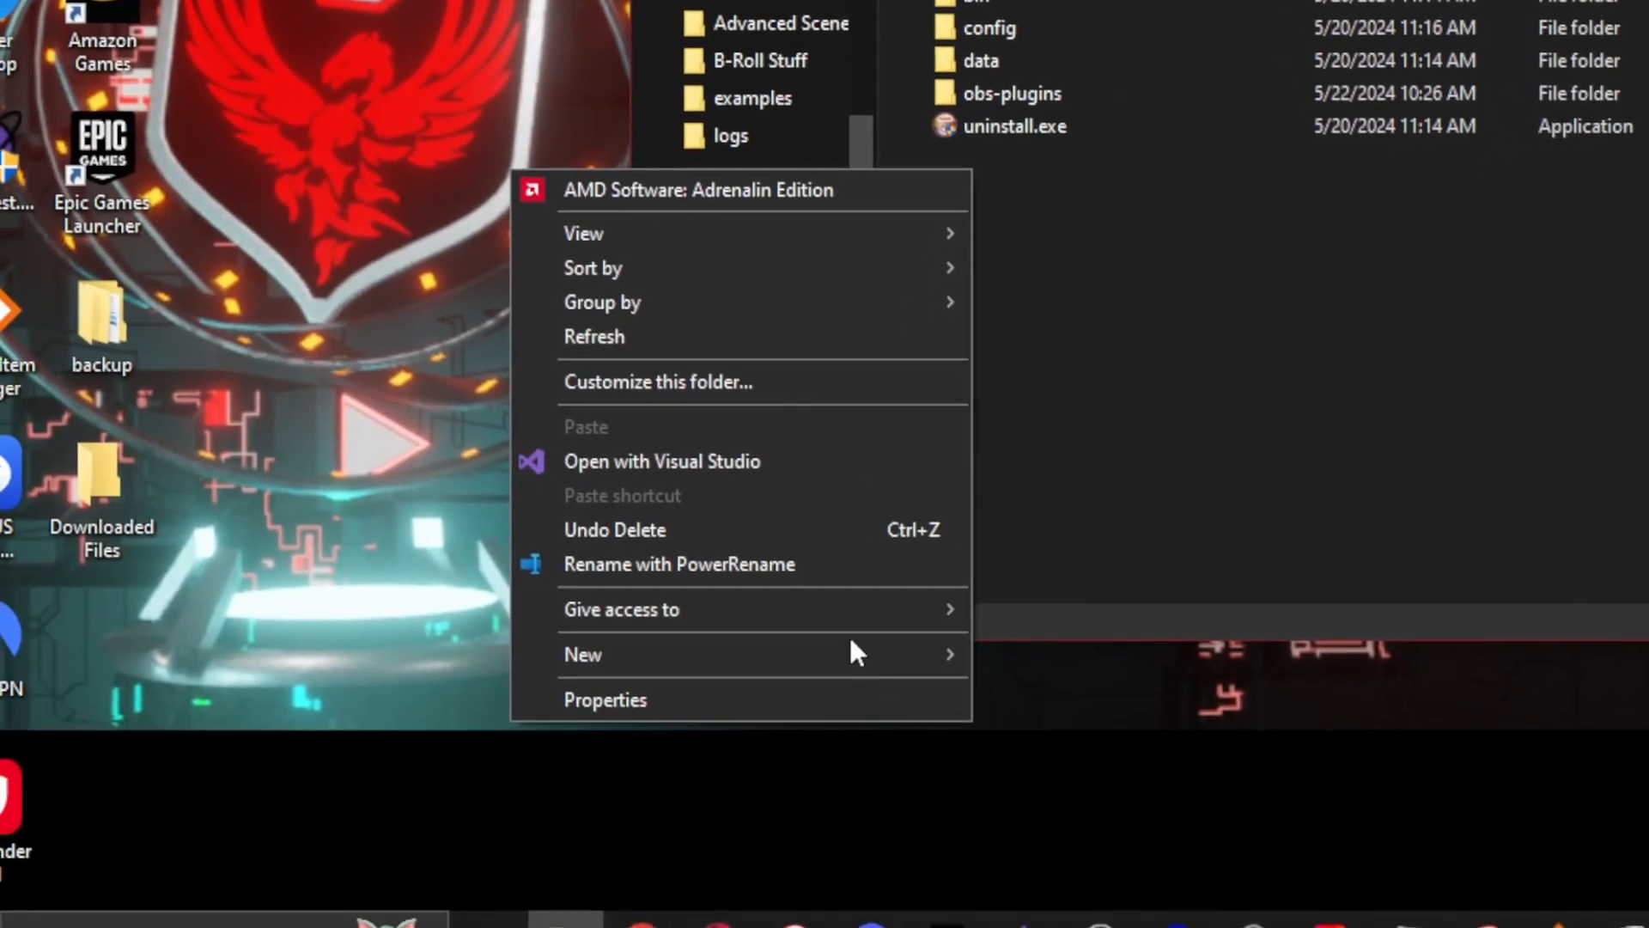
pyautogui.moveTo(855, 653)
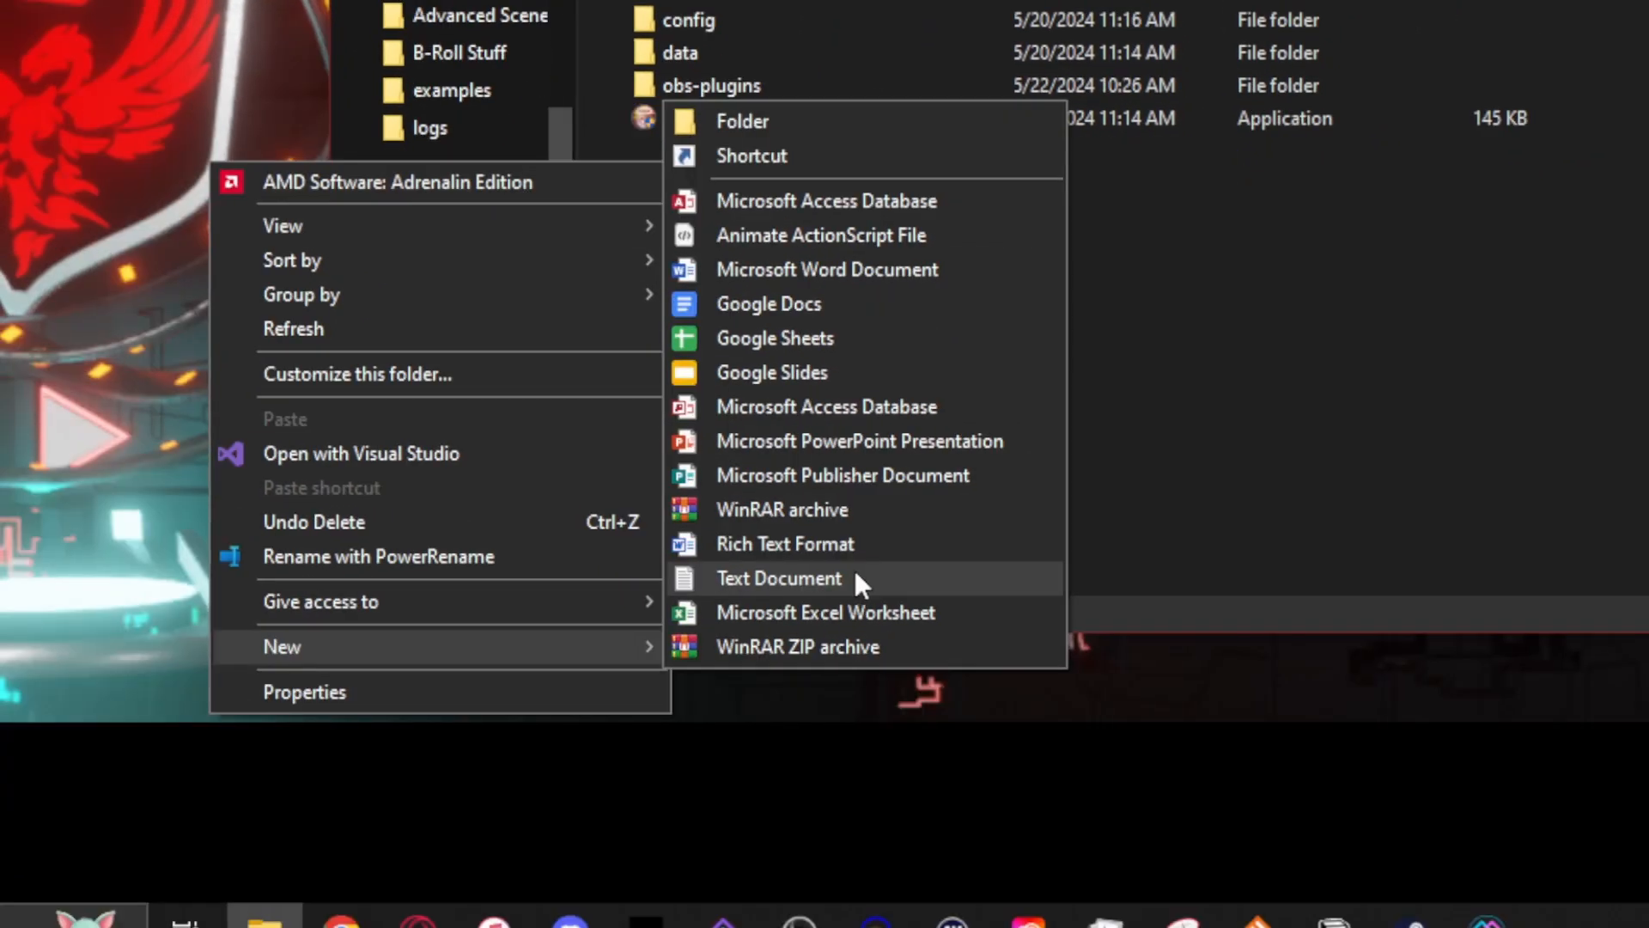
pyautogui.click(856, 577)
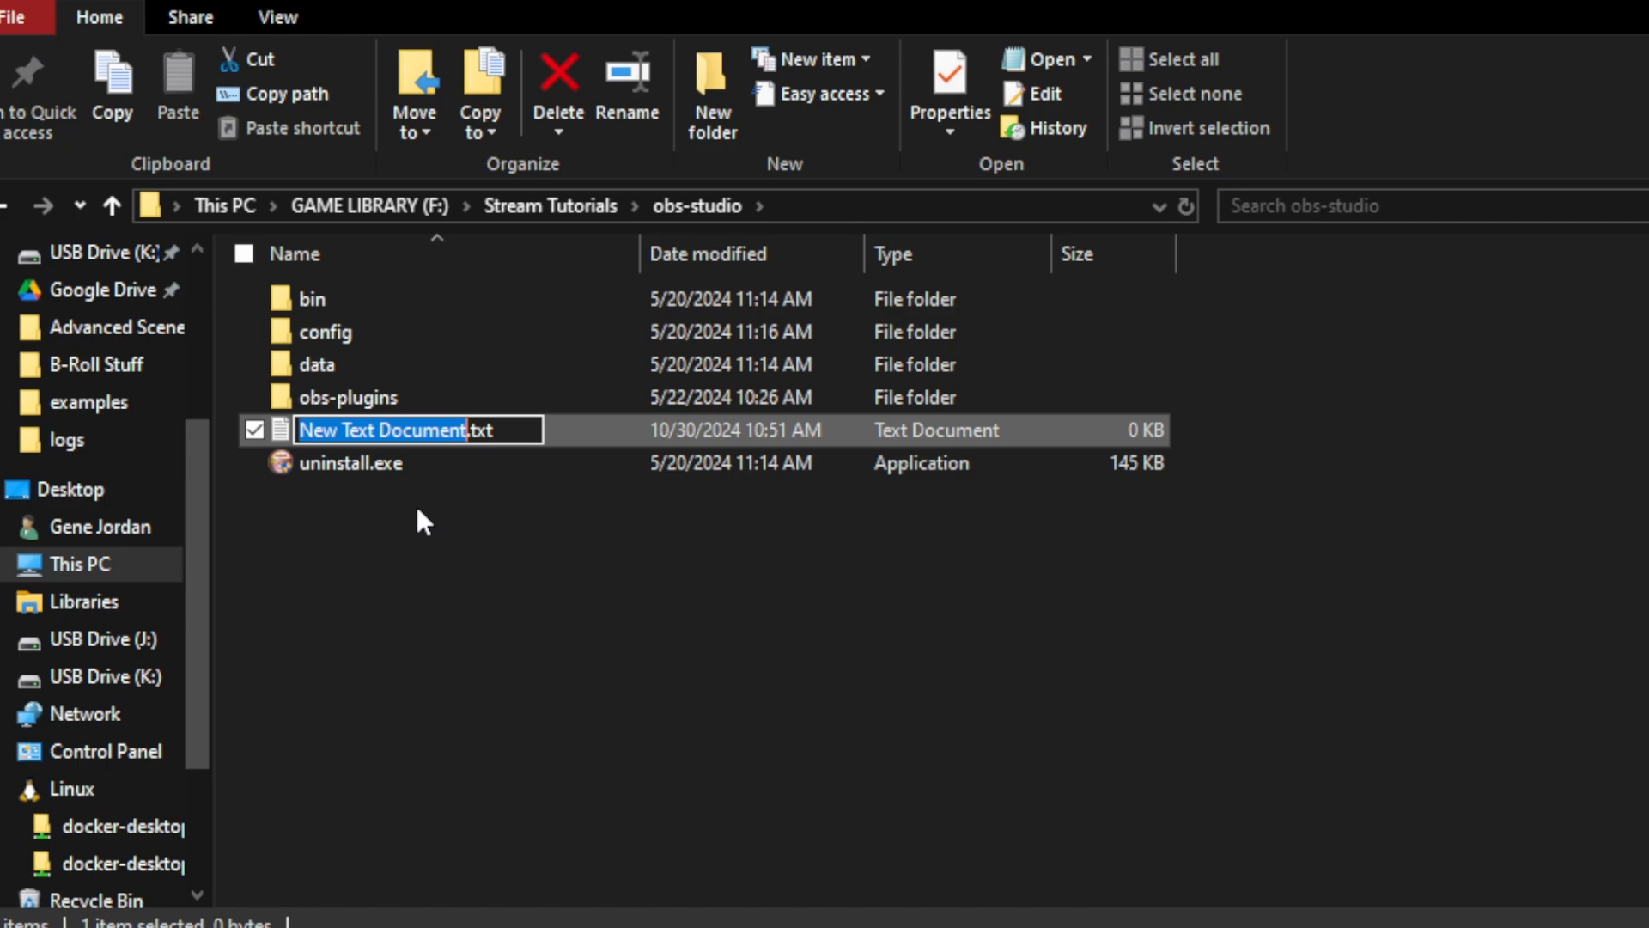
pyautogui.write('obs_')
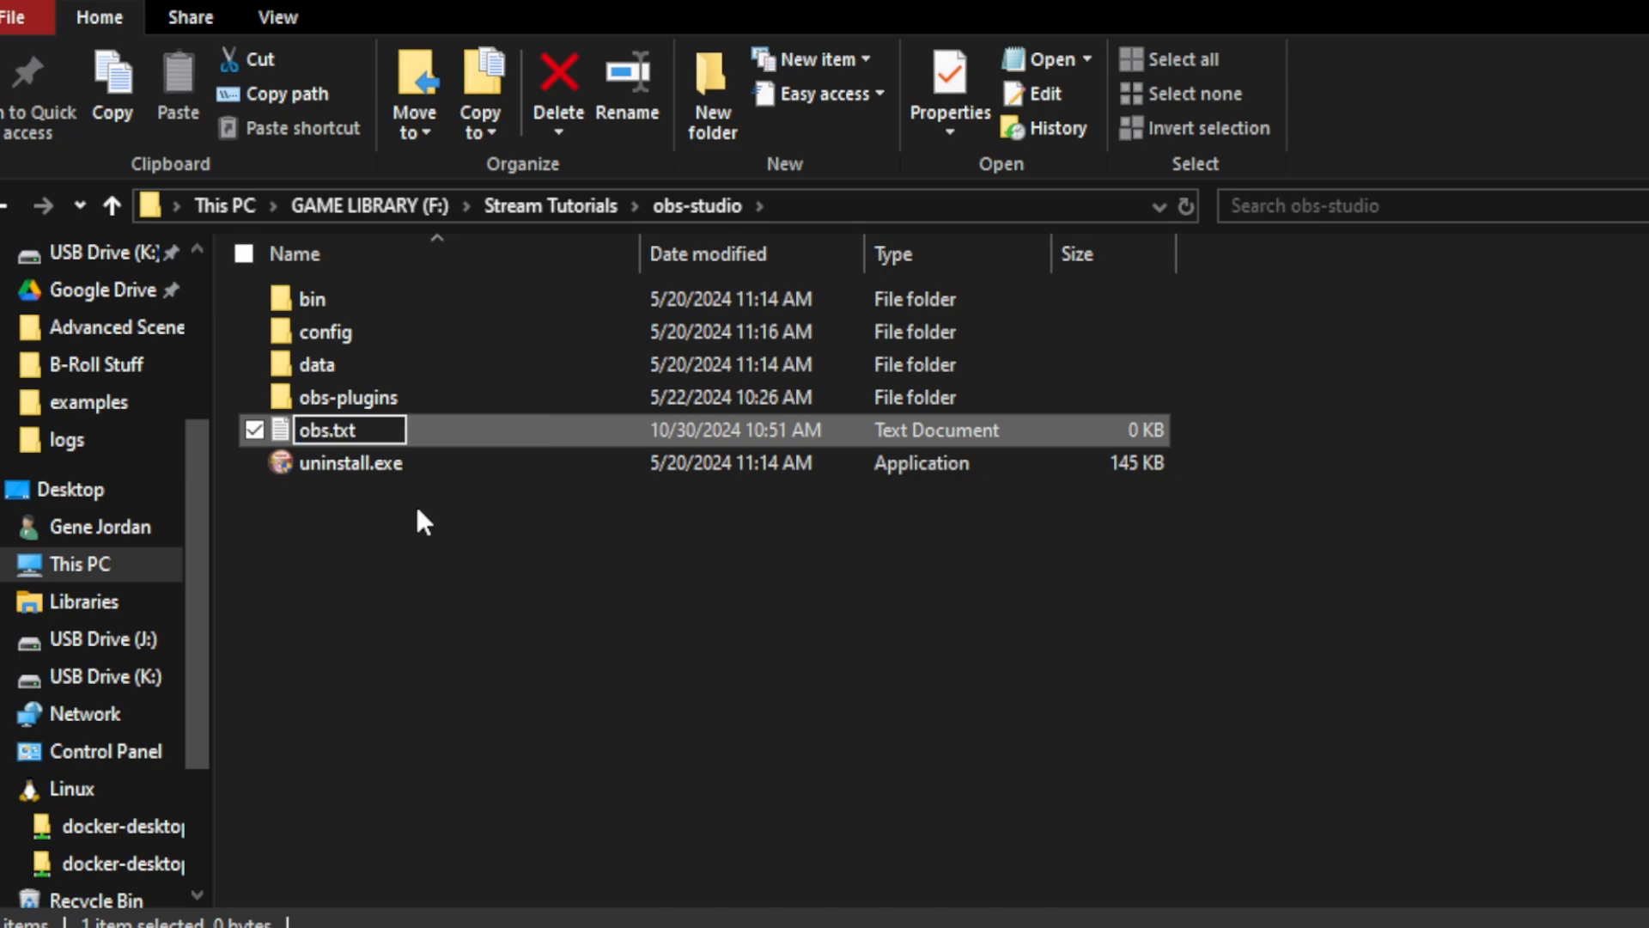
pyautogui.write('portable_')
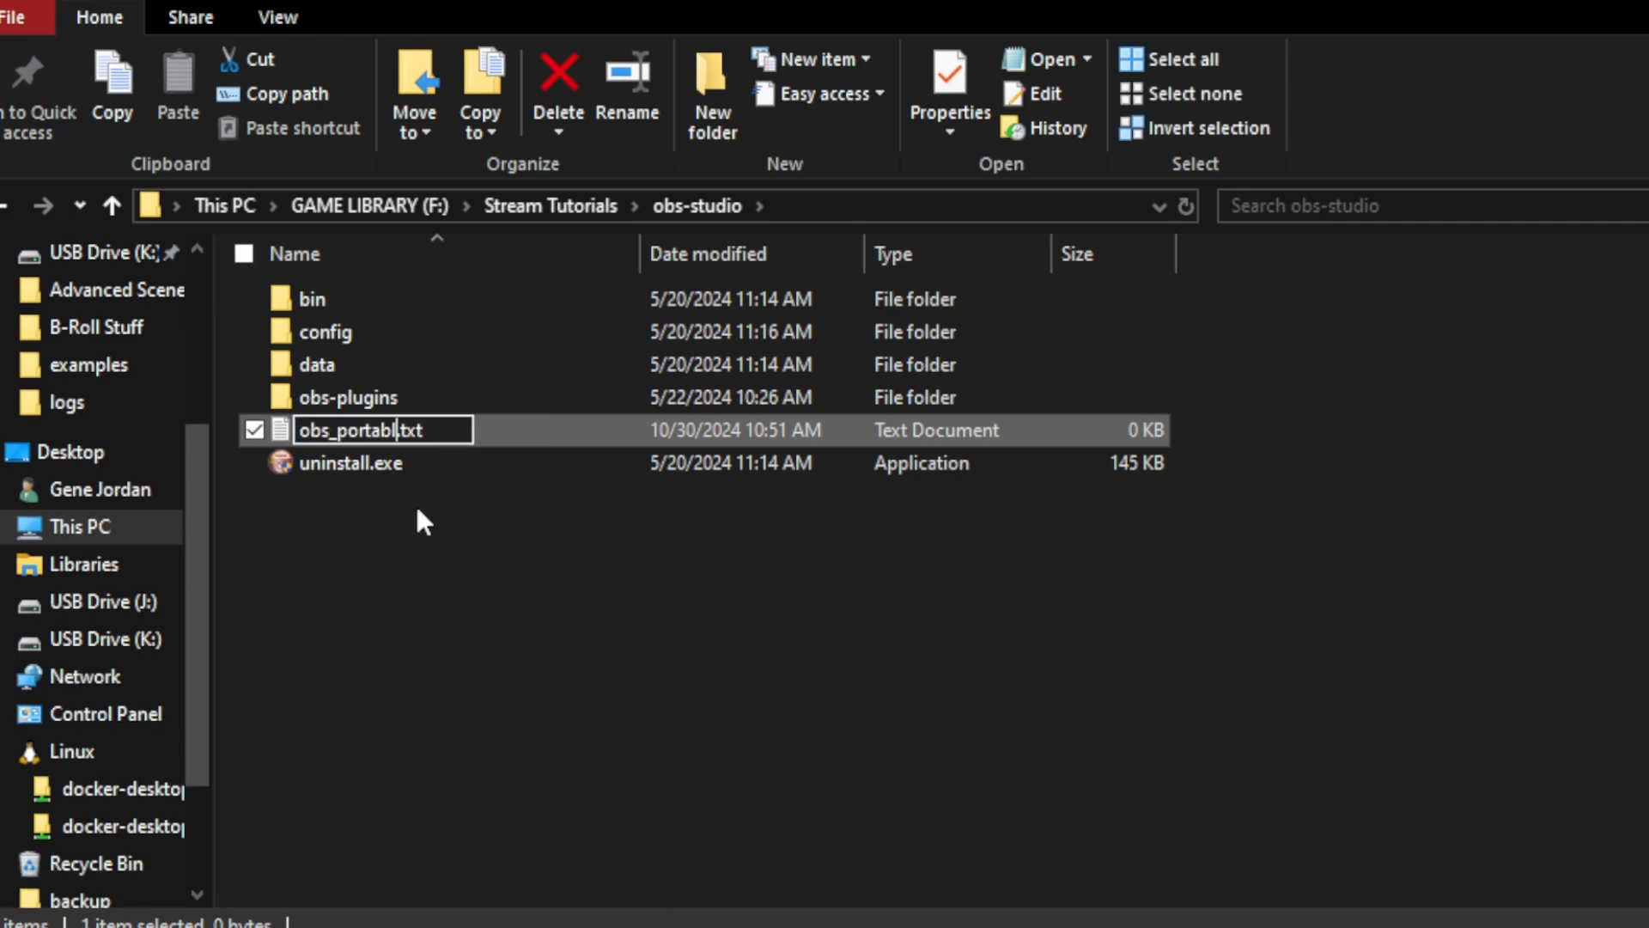
pyautogui.write('mode')
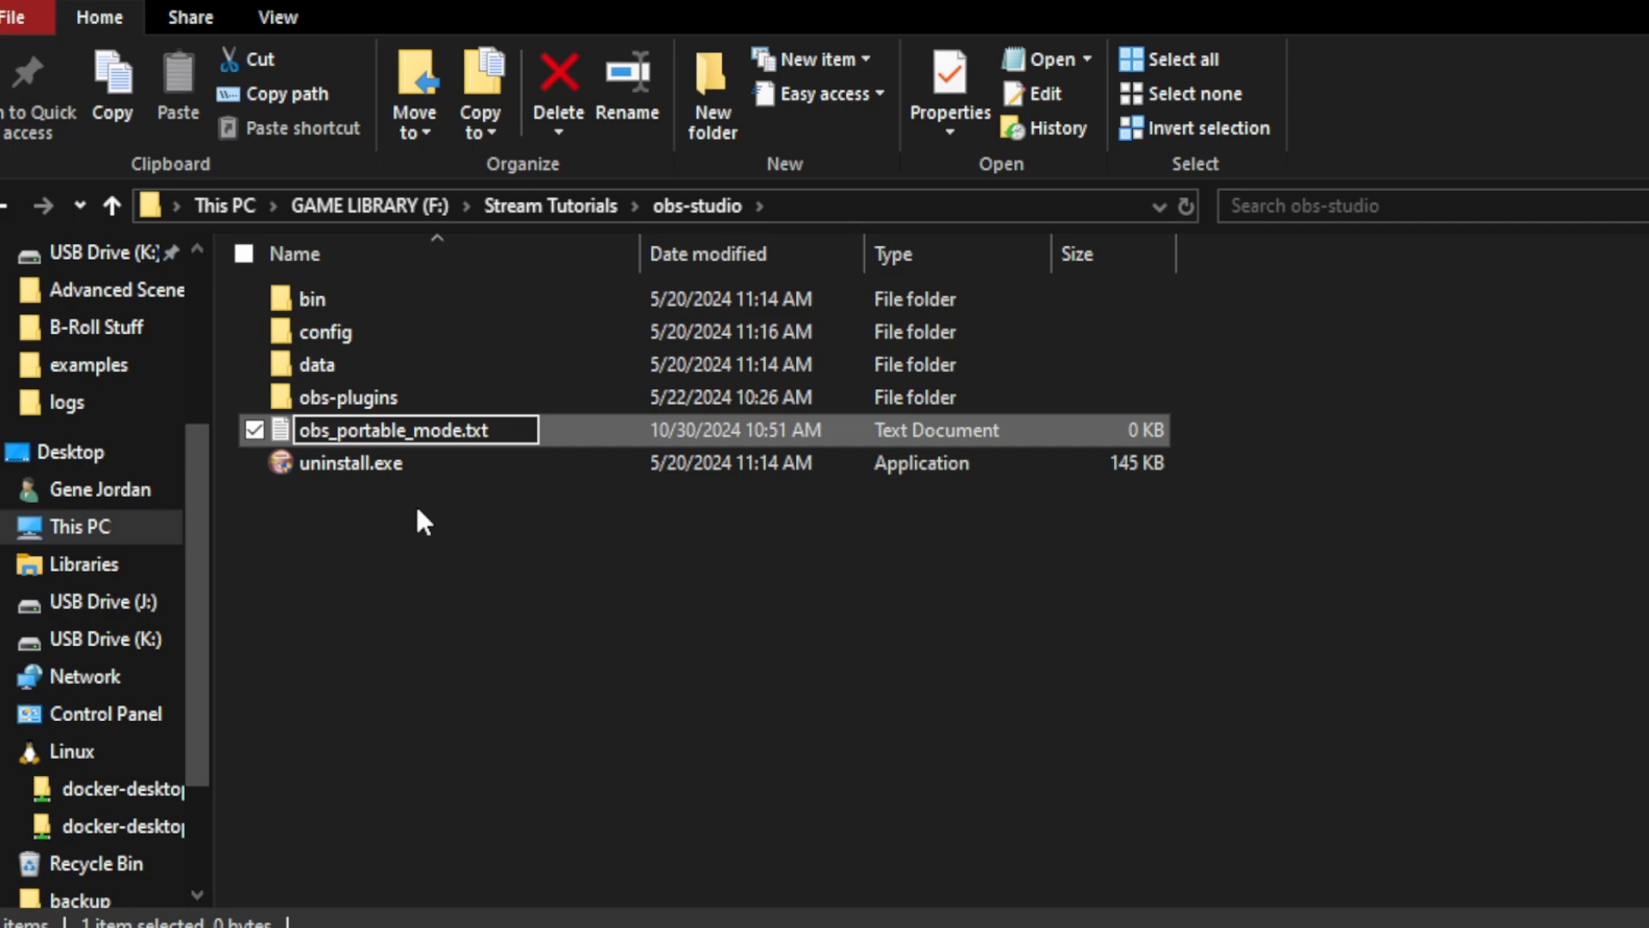
pyautogui.press('Return')
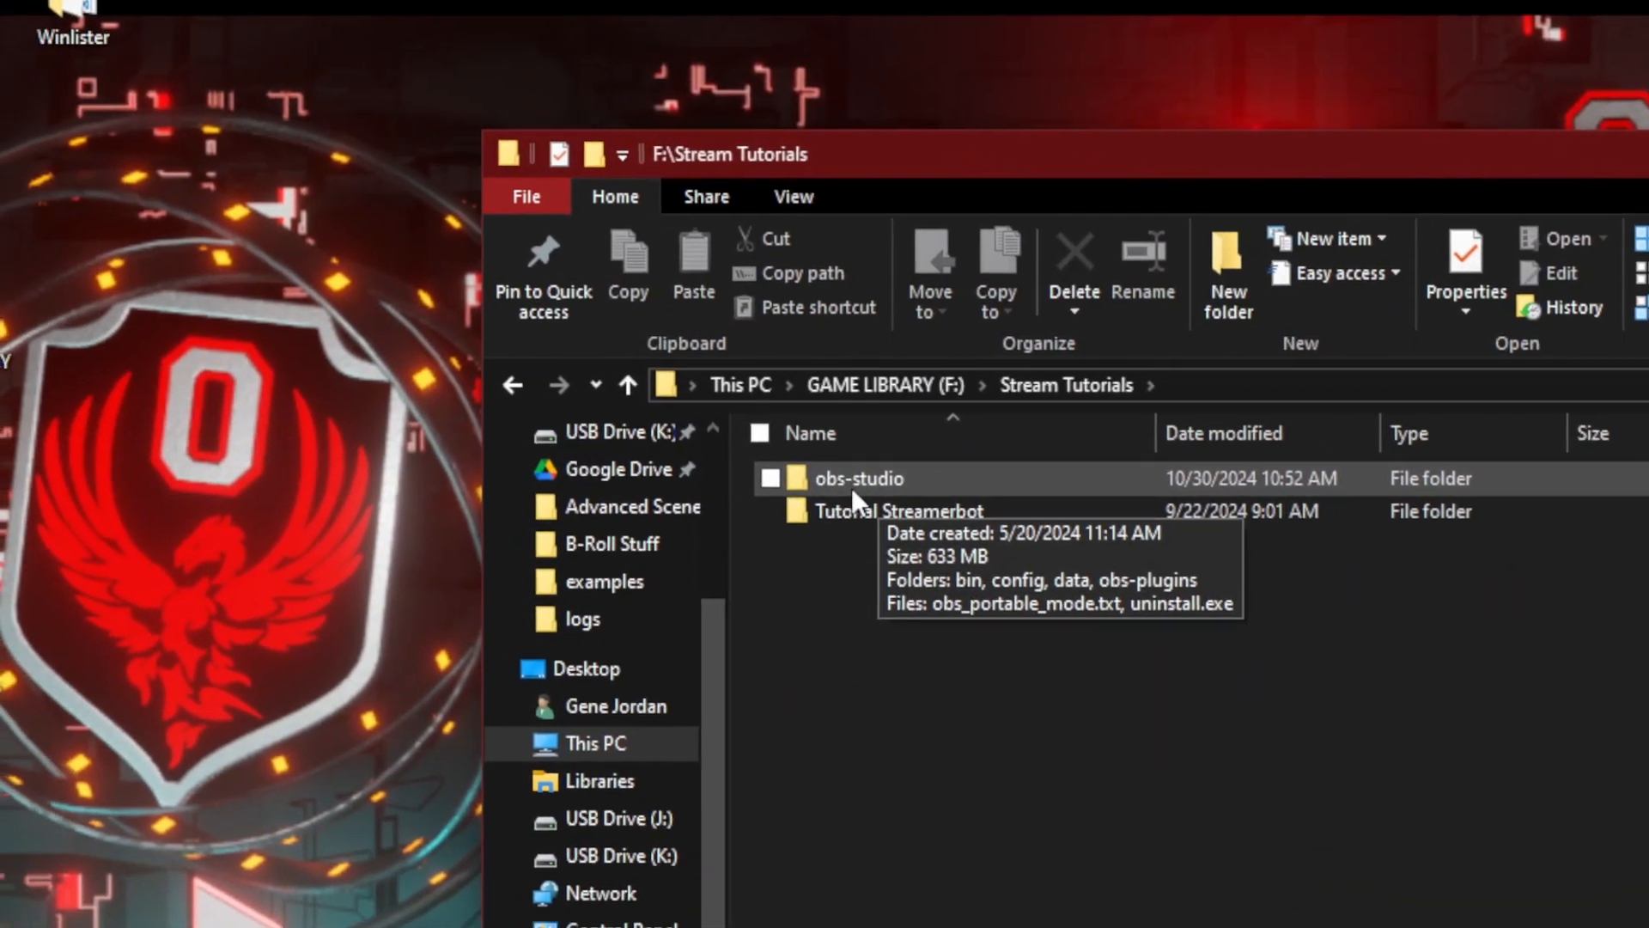
# Step: Compress the obs-studio folder in Stream Tutorials into a zipped folder
pyautogui.rightClick(807, 478)
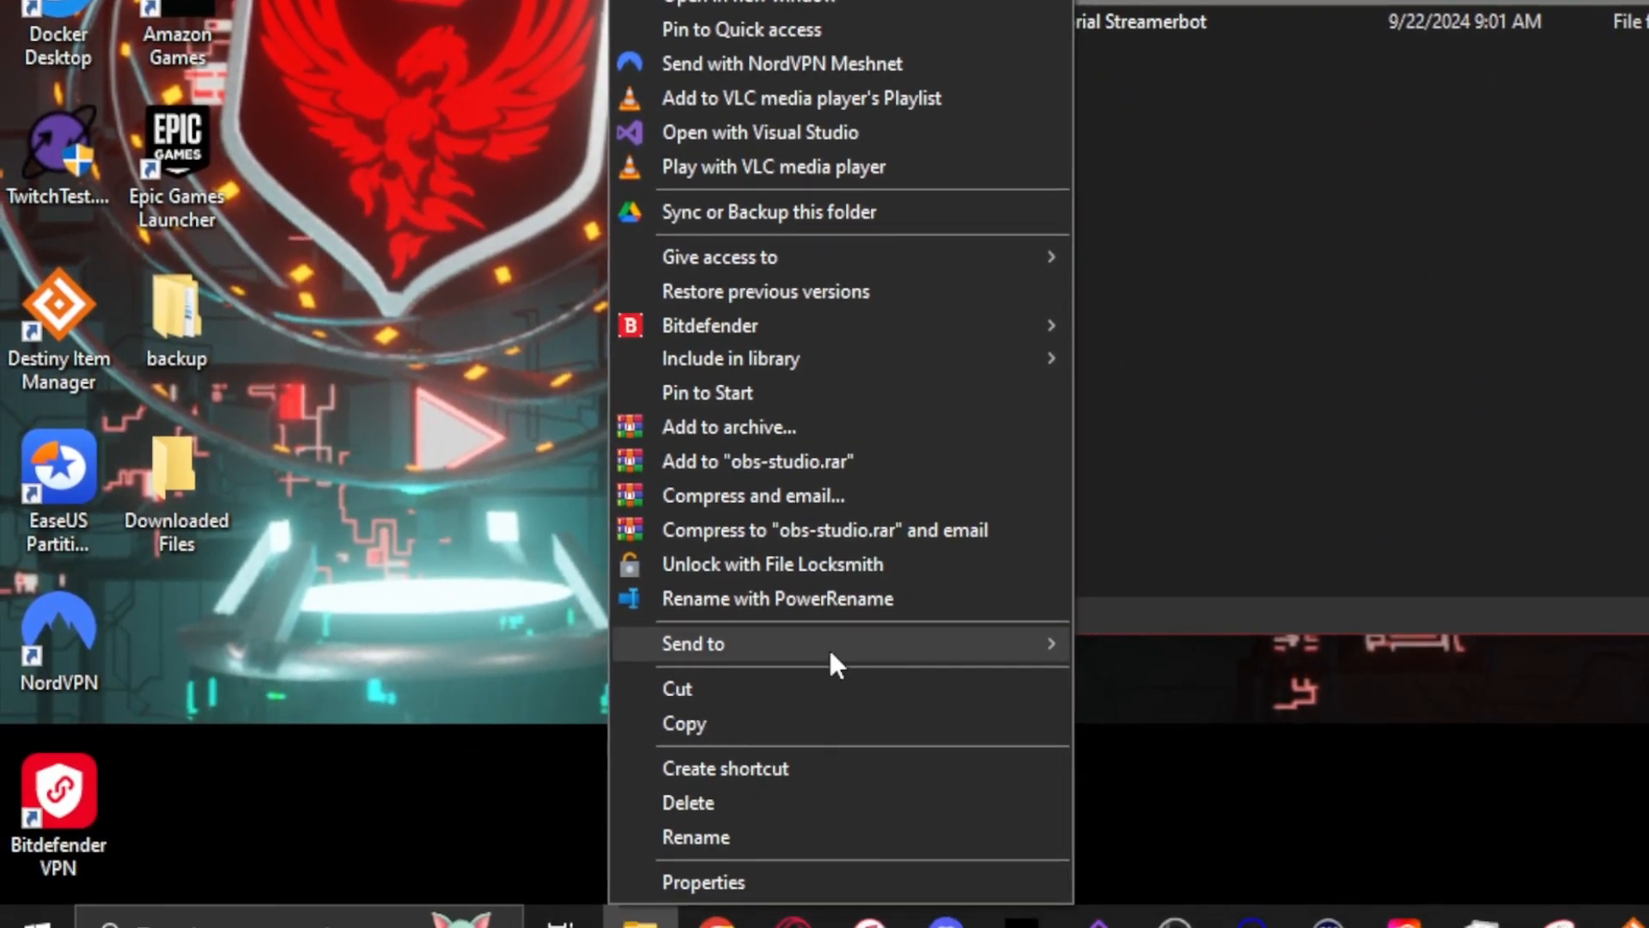
pyautogui.moveTo(827, 650)
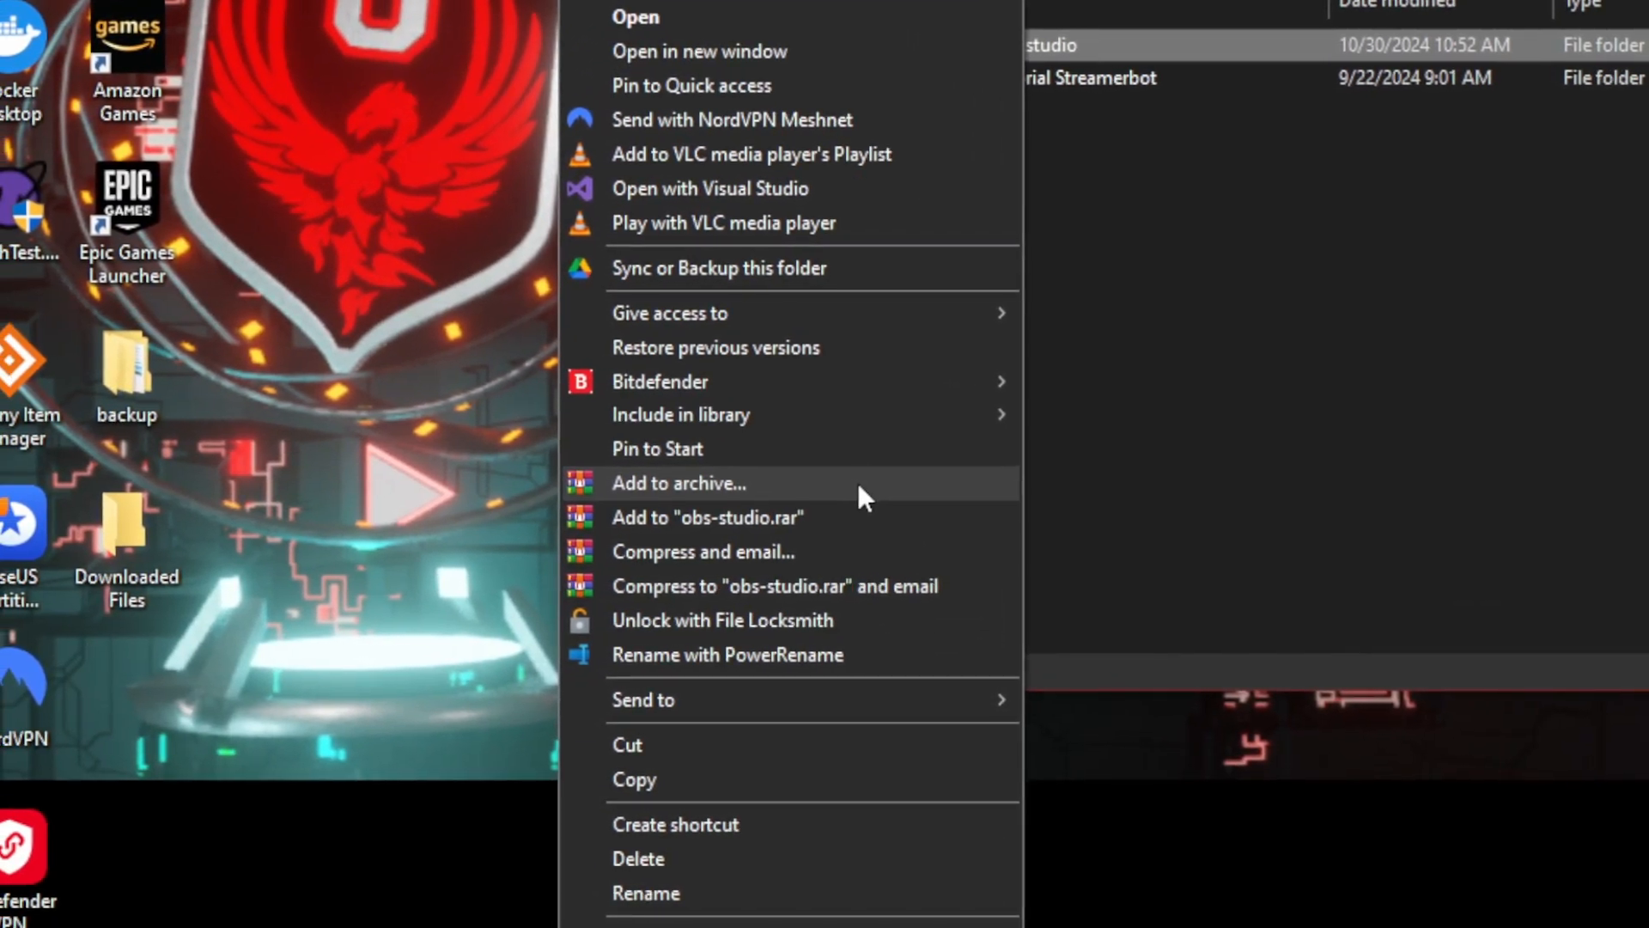
pyautogui.moveTo(996, 701)
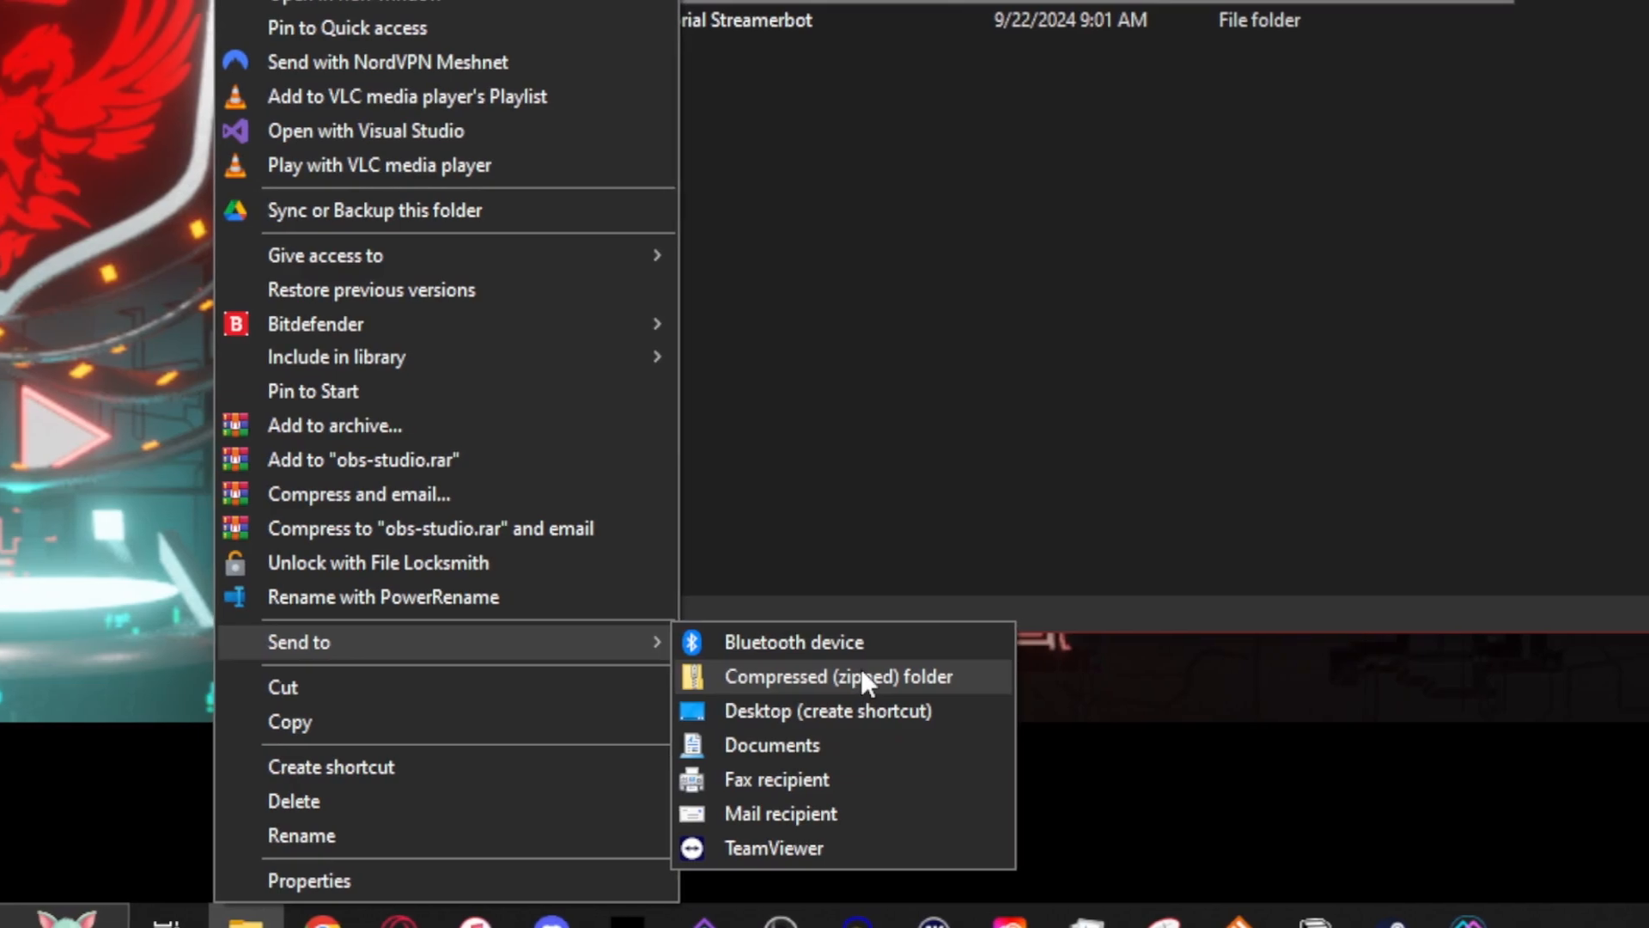
pyautogui.click(859, 675)
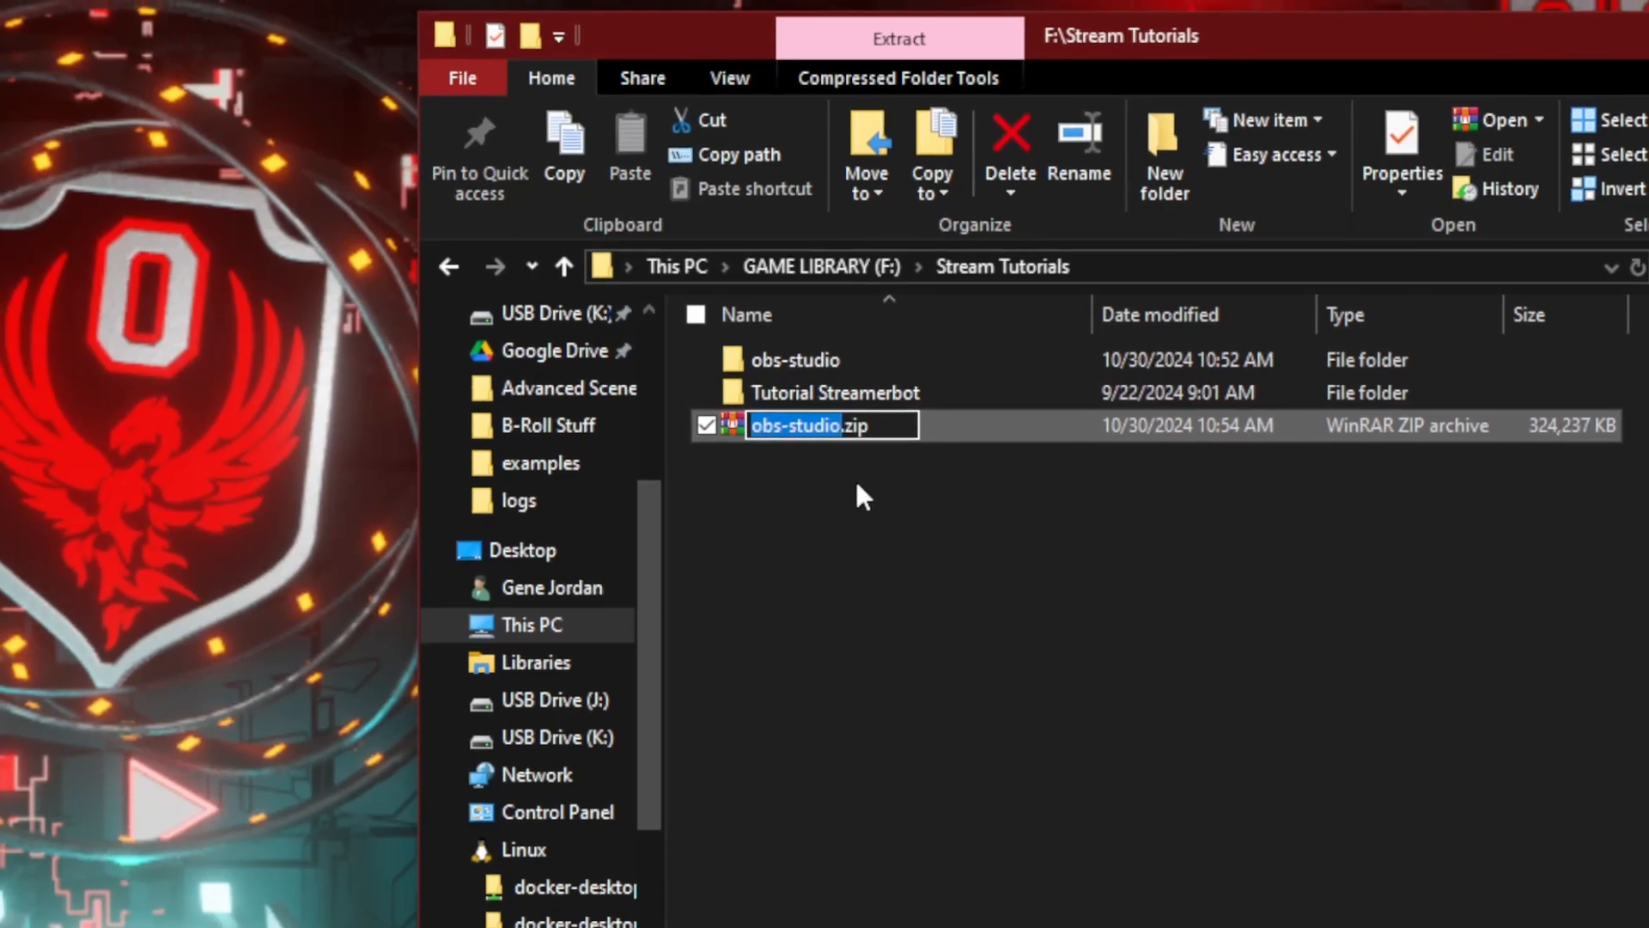
# Step: Rename the new zip archive as obs-studio10-30-24.zip and open it
pyautogui.press('Right')
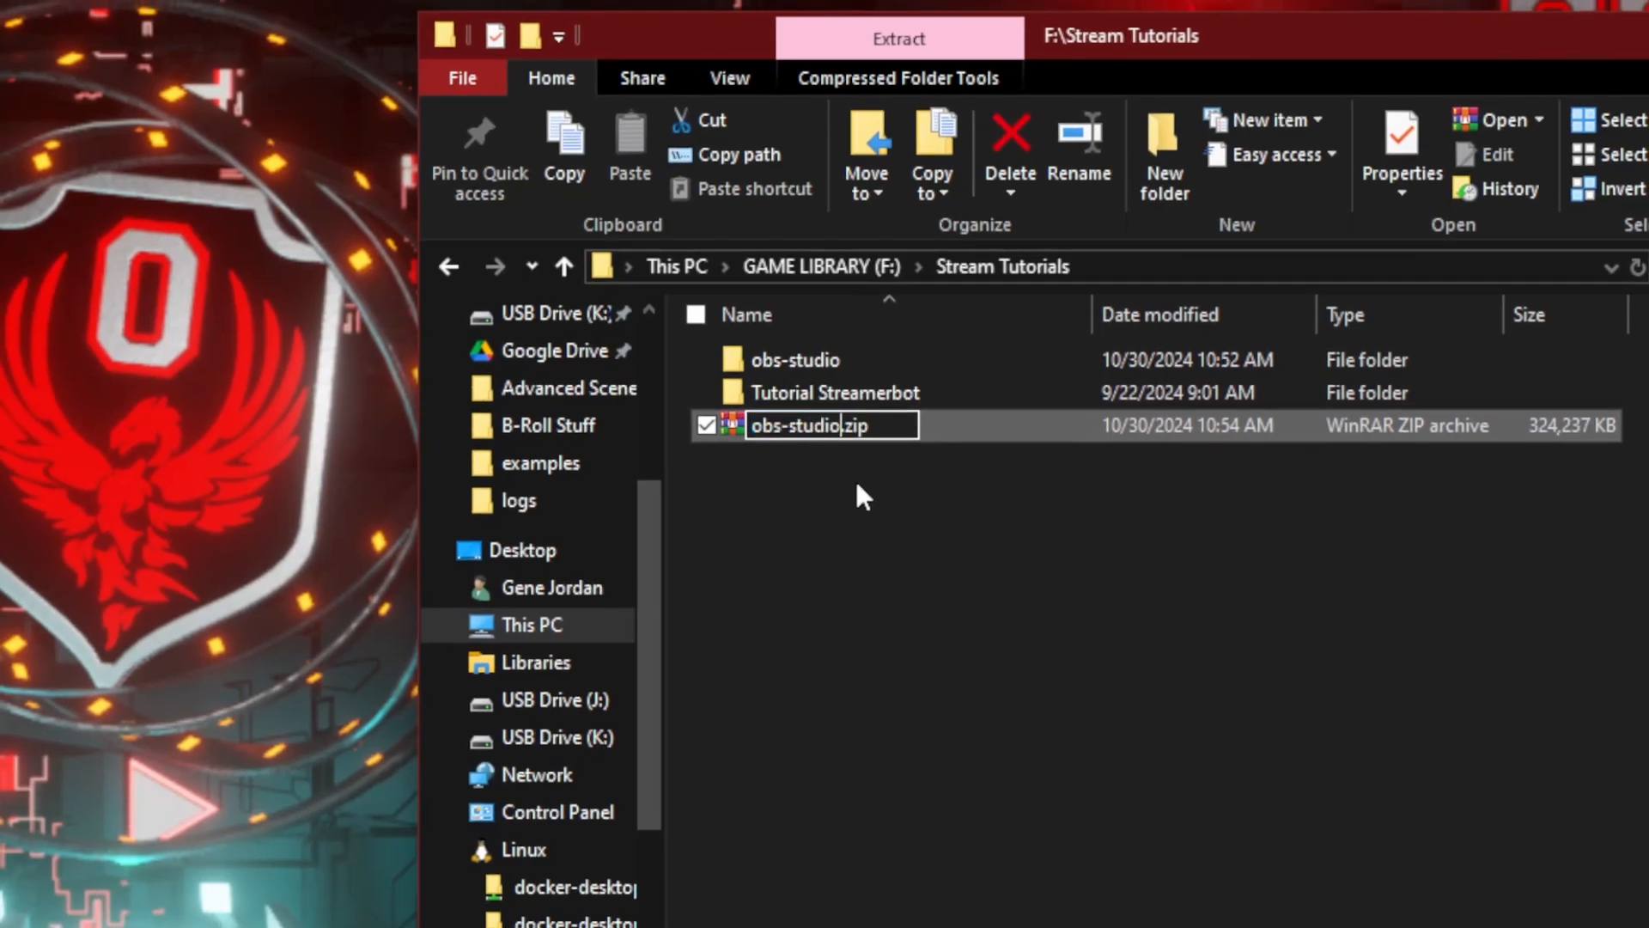
pyautogui.write('10-30-')
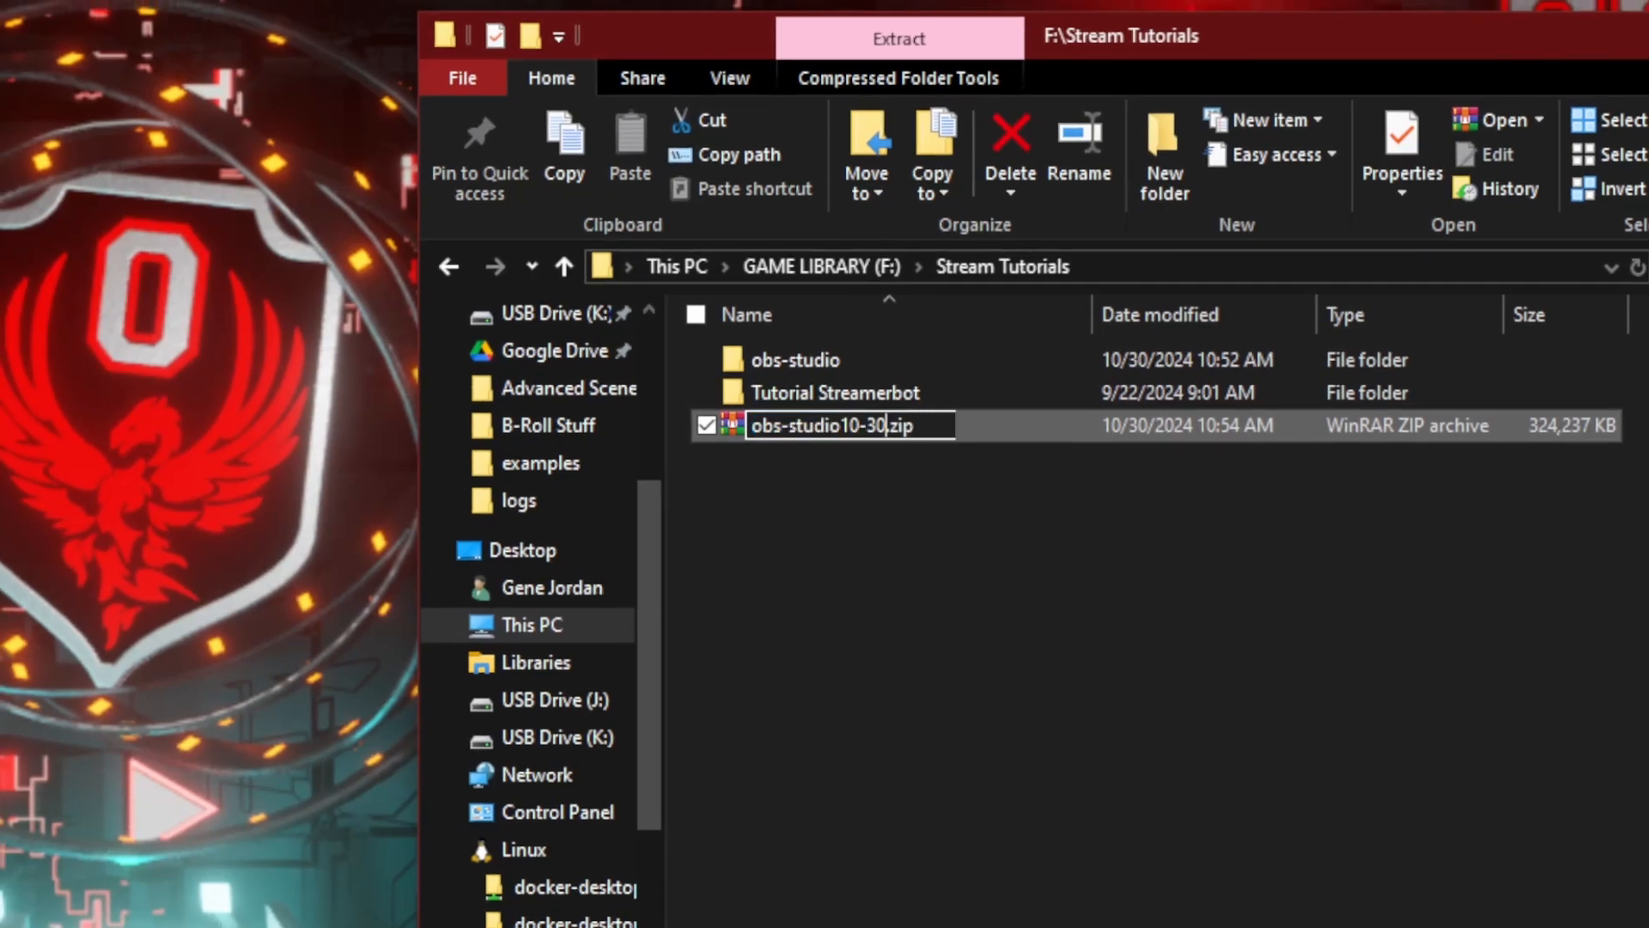
pyautogui.write('24')
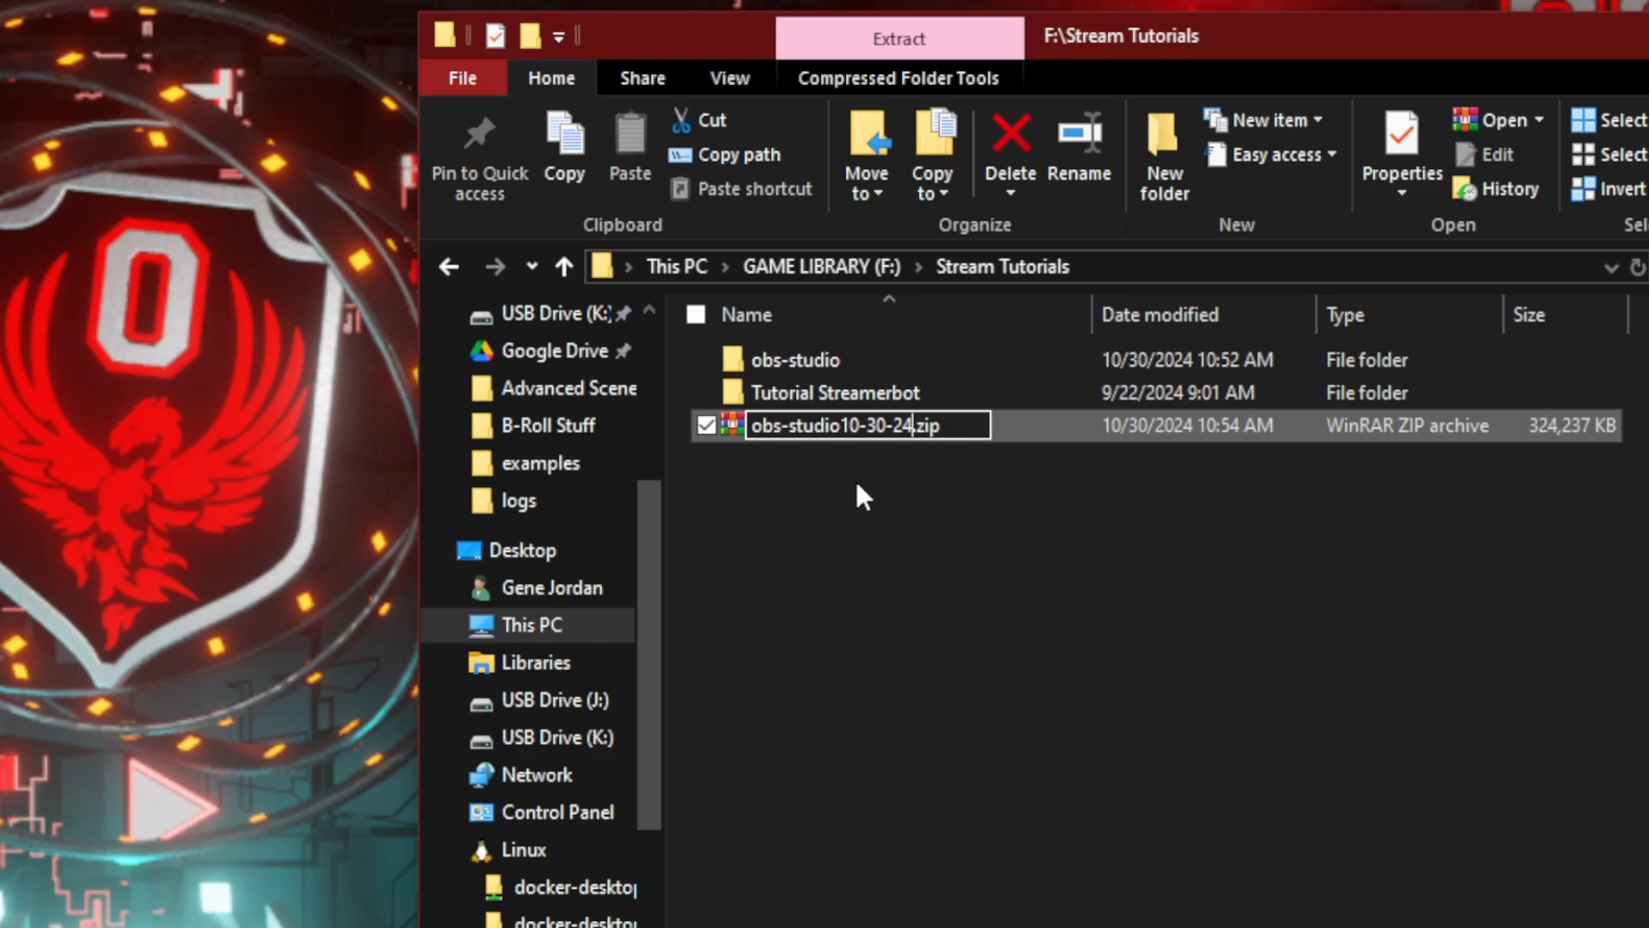
pyautogui.press('Return')
pyautogui.press('Return')
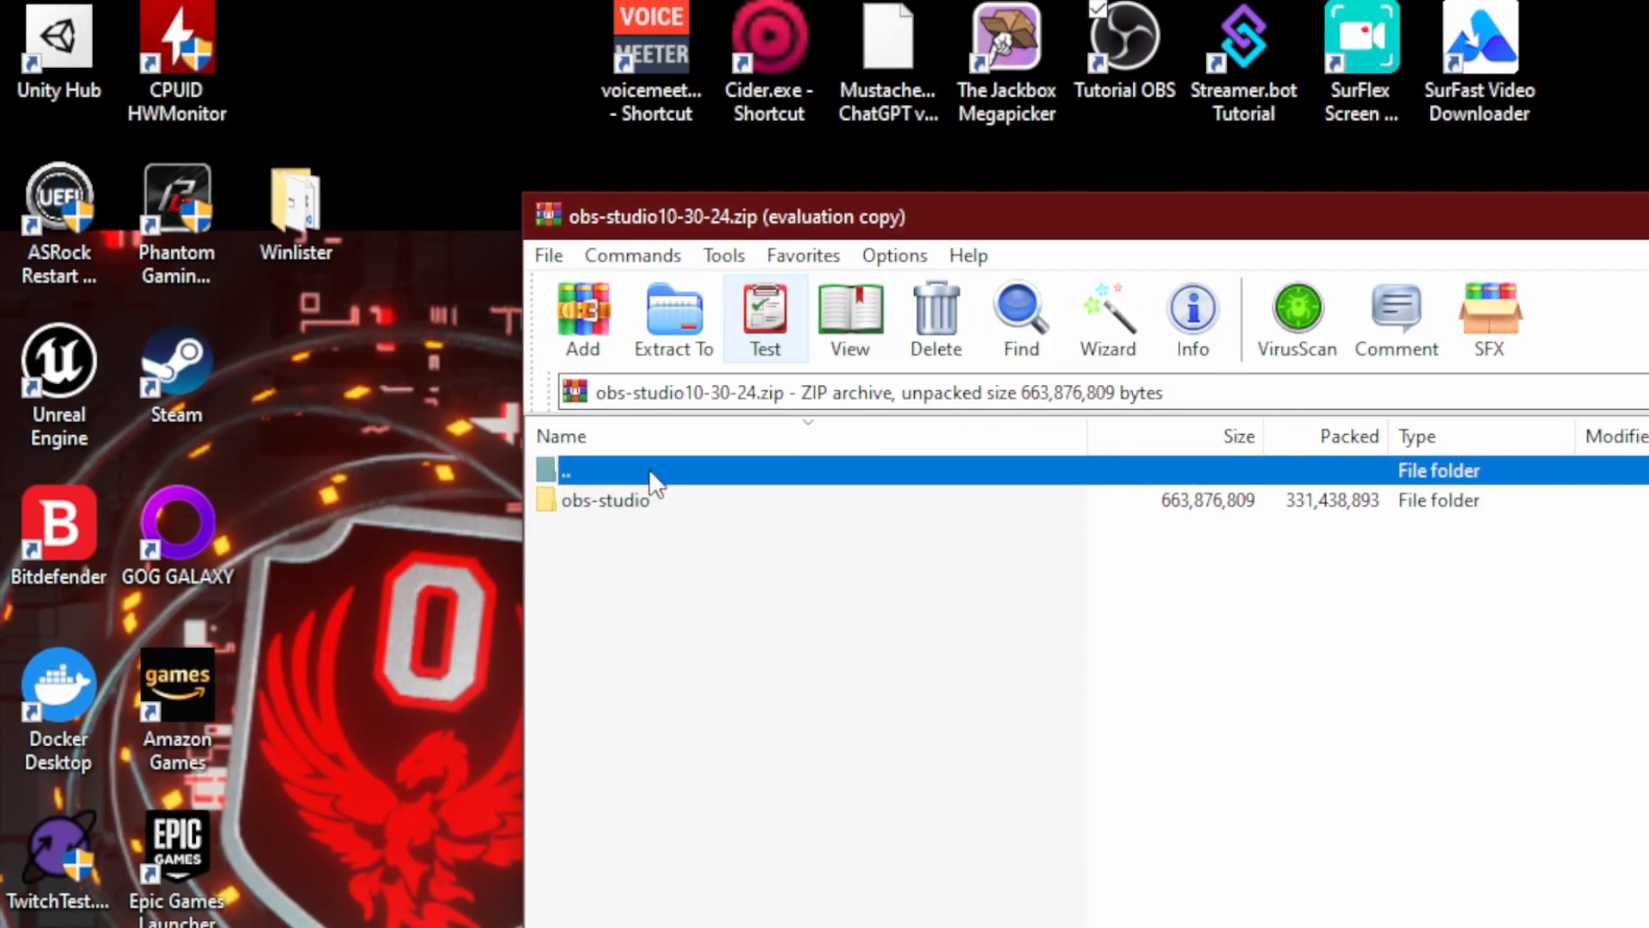
# Step: Browse the obs-studio10-30-24.zip archive into obs-studio, its config folder and the obs-studio folder inside it
pyautogui.click(610, 469)
pyautogui.doubleClick(615, 486)
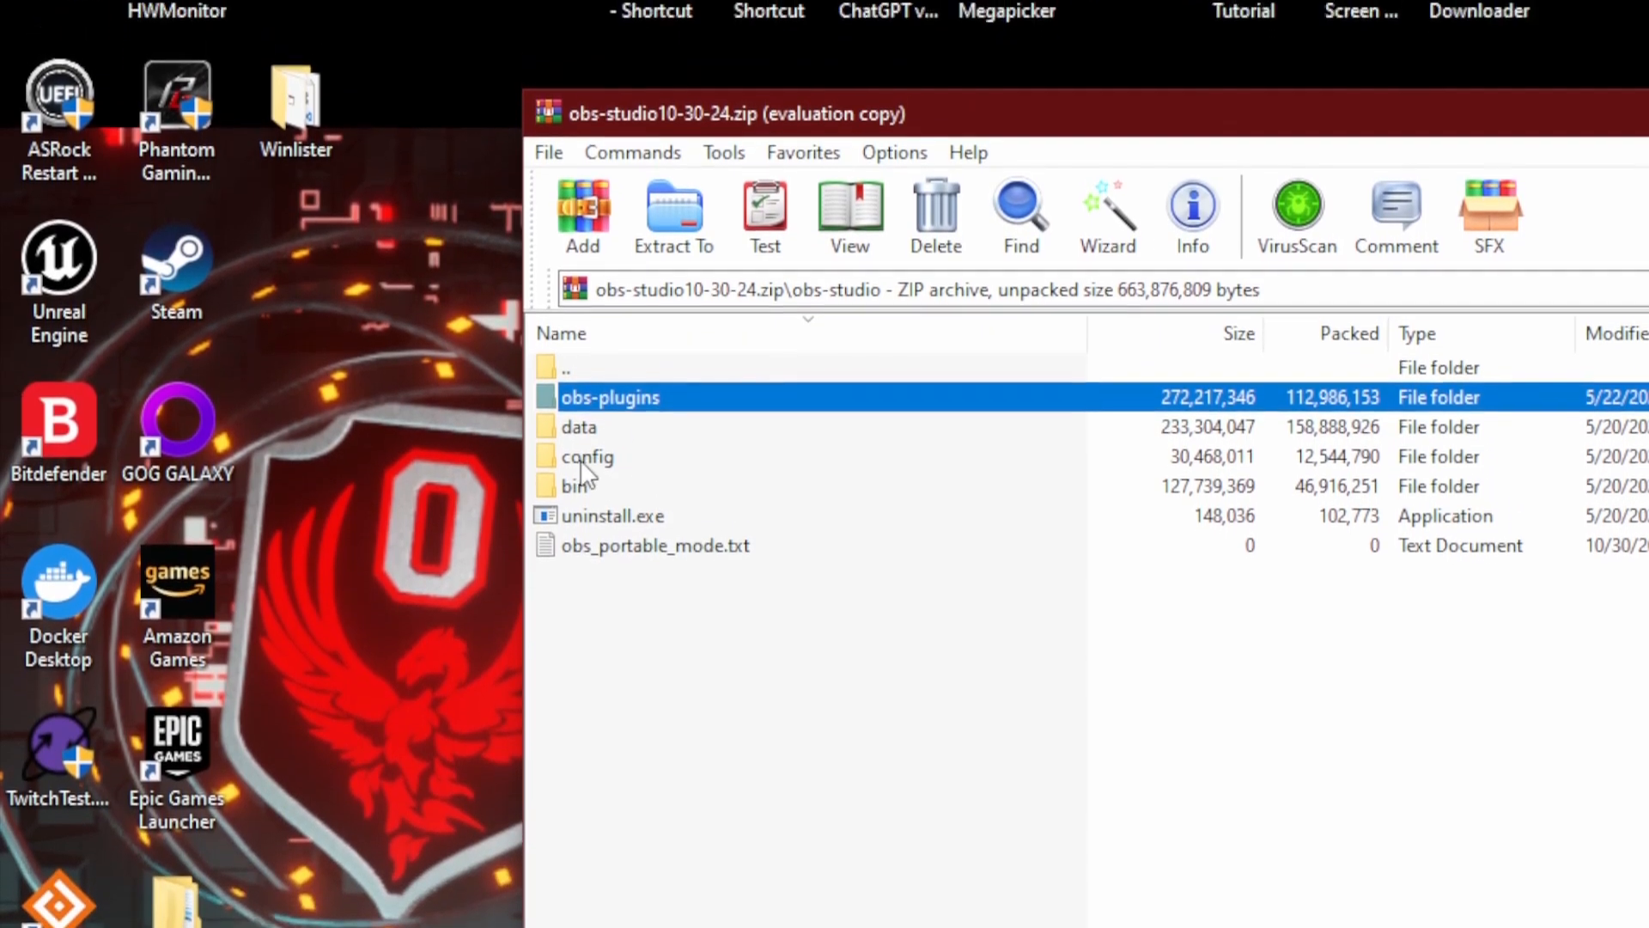
pyautogui.doubleClick(582, 551)
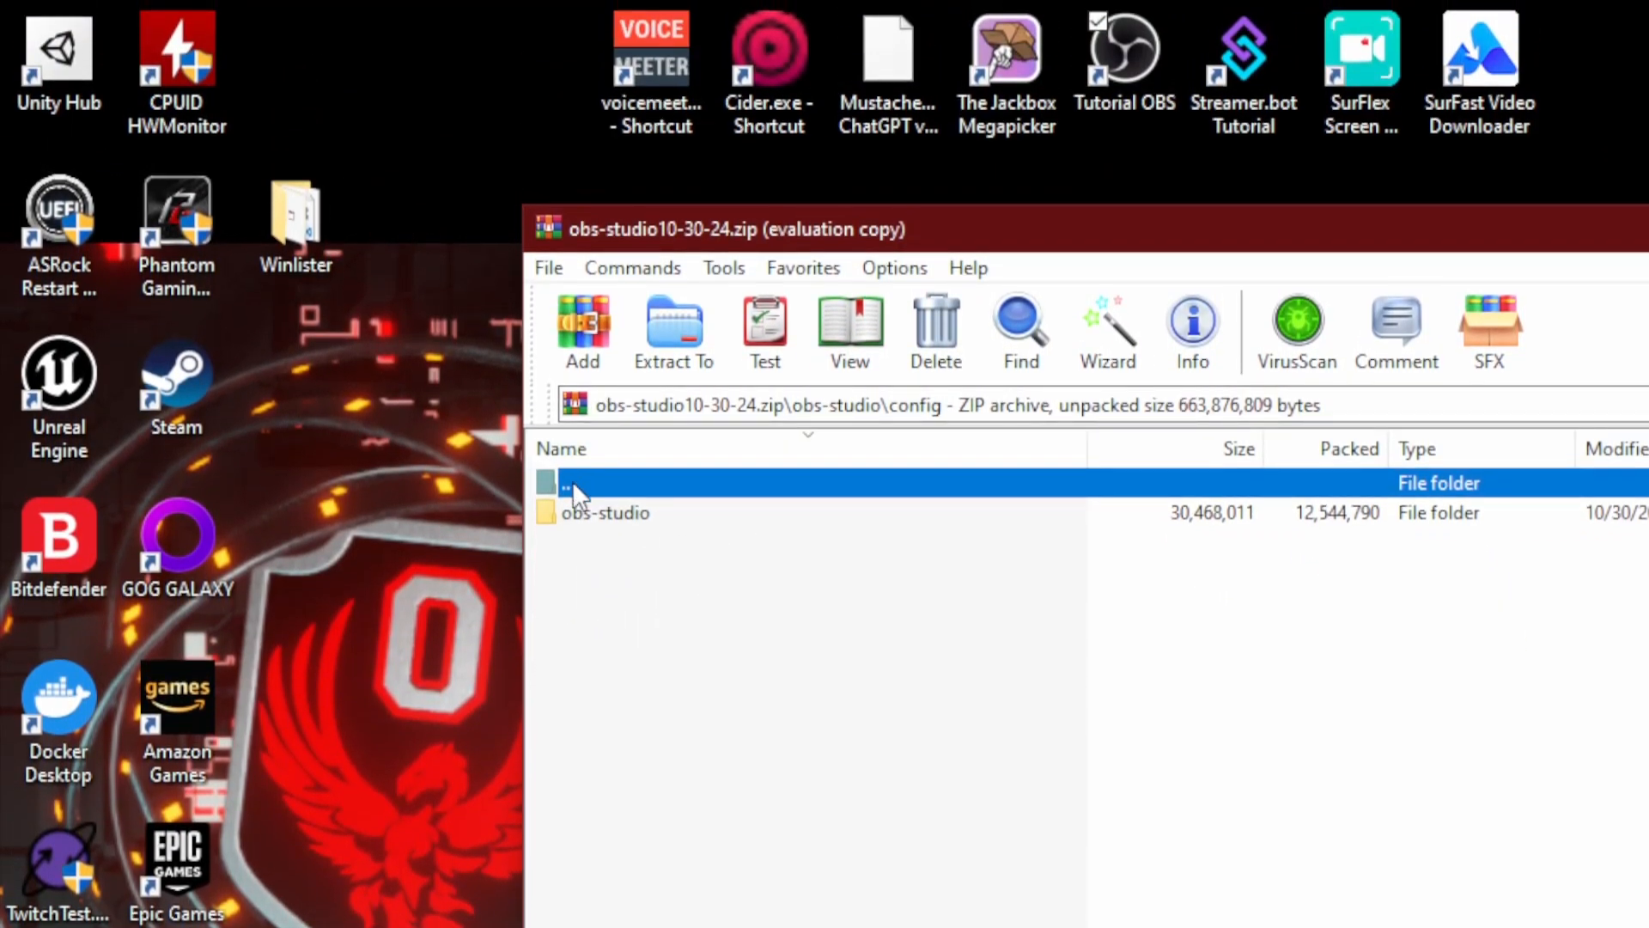
pyautogui.doubleClick(572, 481)
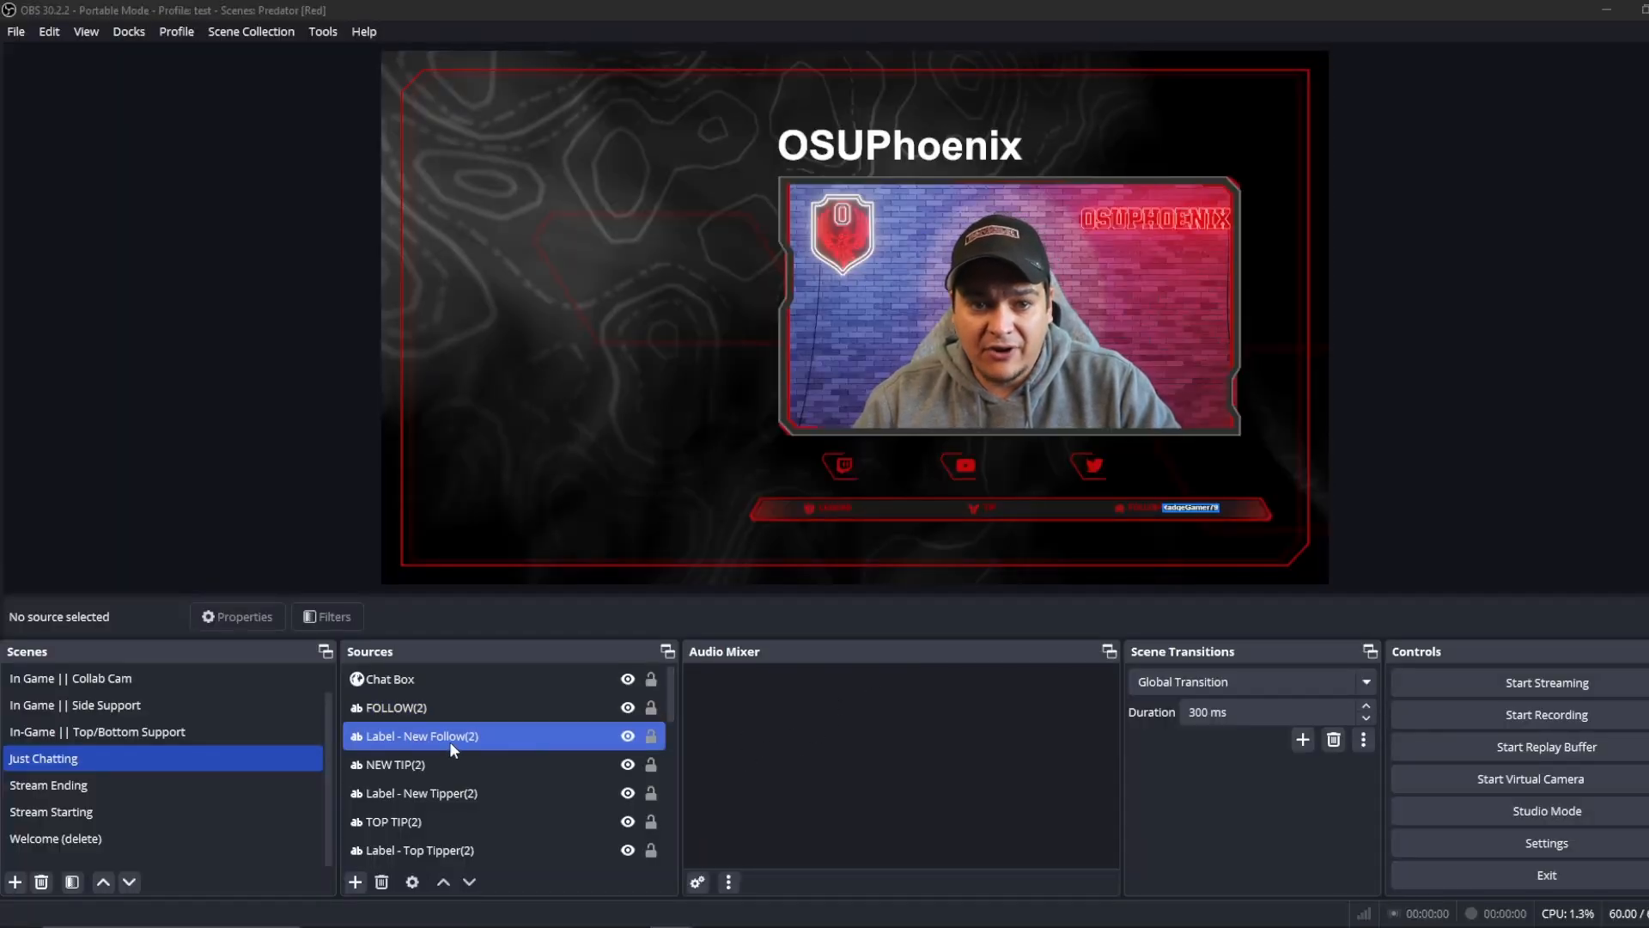
# Step: In OBS, open the properties of Predator_Icons_Twitch.png(2) in the Just Chatting scene and inspect its full image file path
pyautogui.scroll(-5, 448, 771)
pyautogui.click(450, 767)
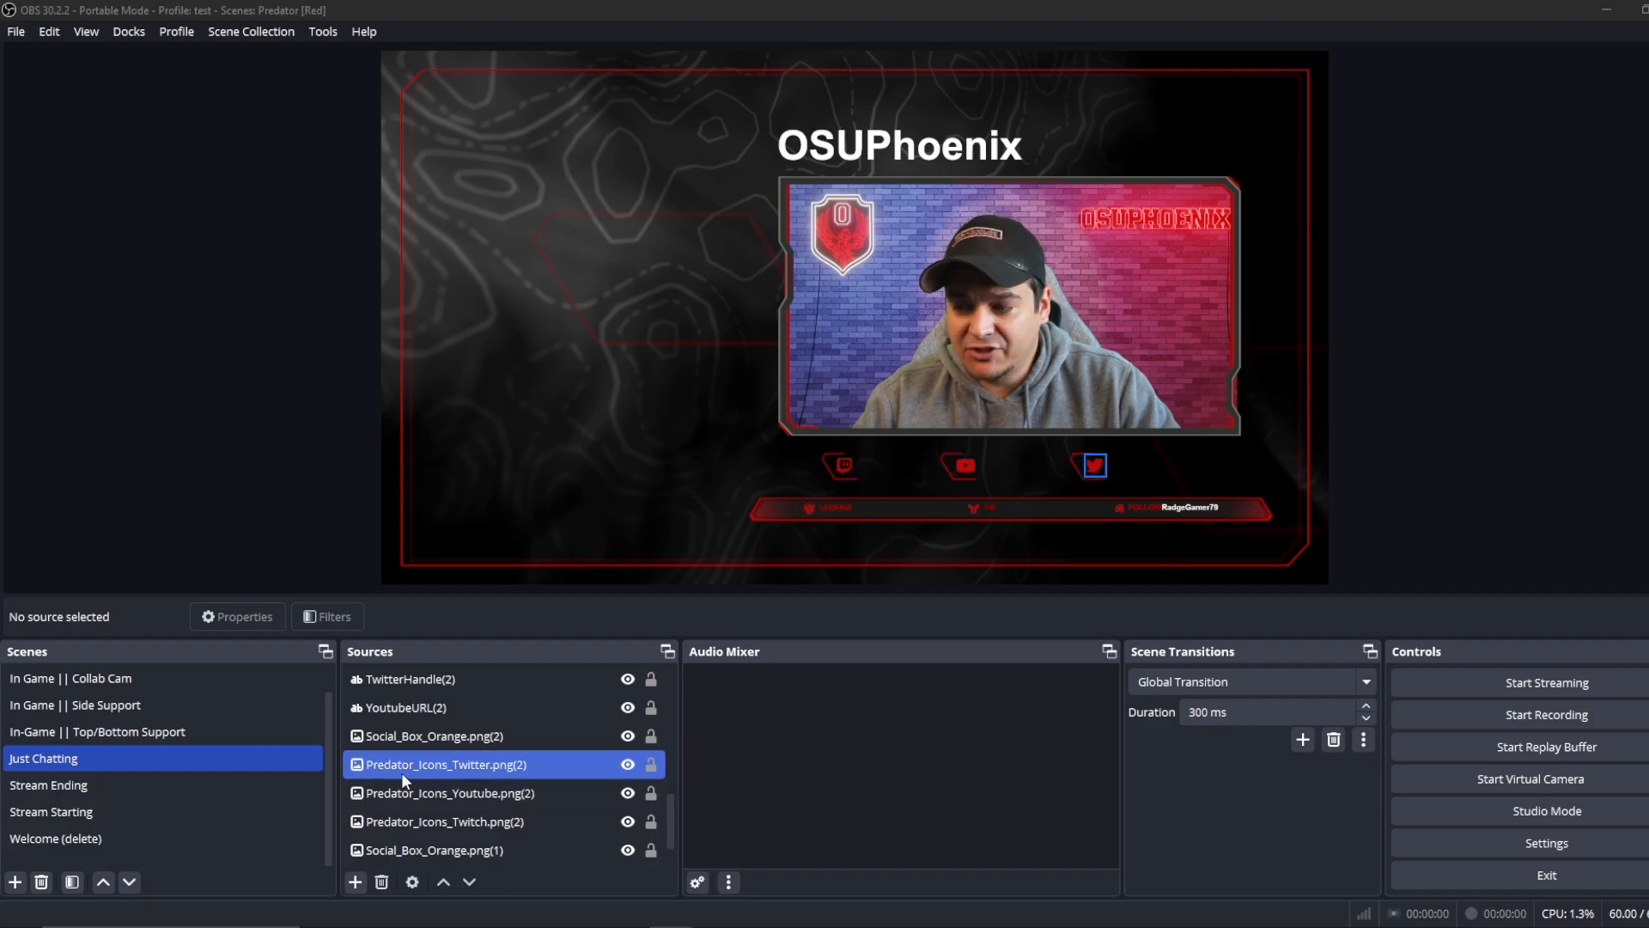
pyautogui.scroll(-1, 393, 772)
pyautogui.rightClick(421, 763)
pyautogui.click(455, 750)
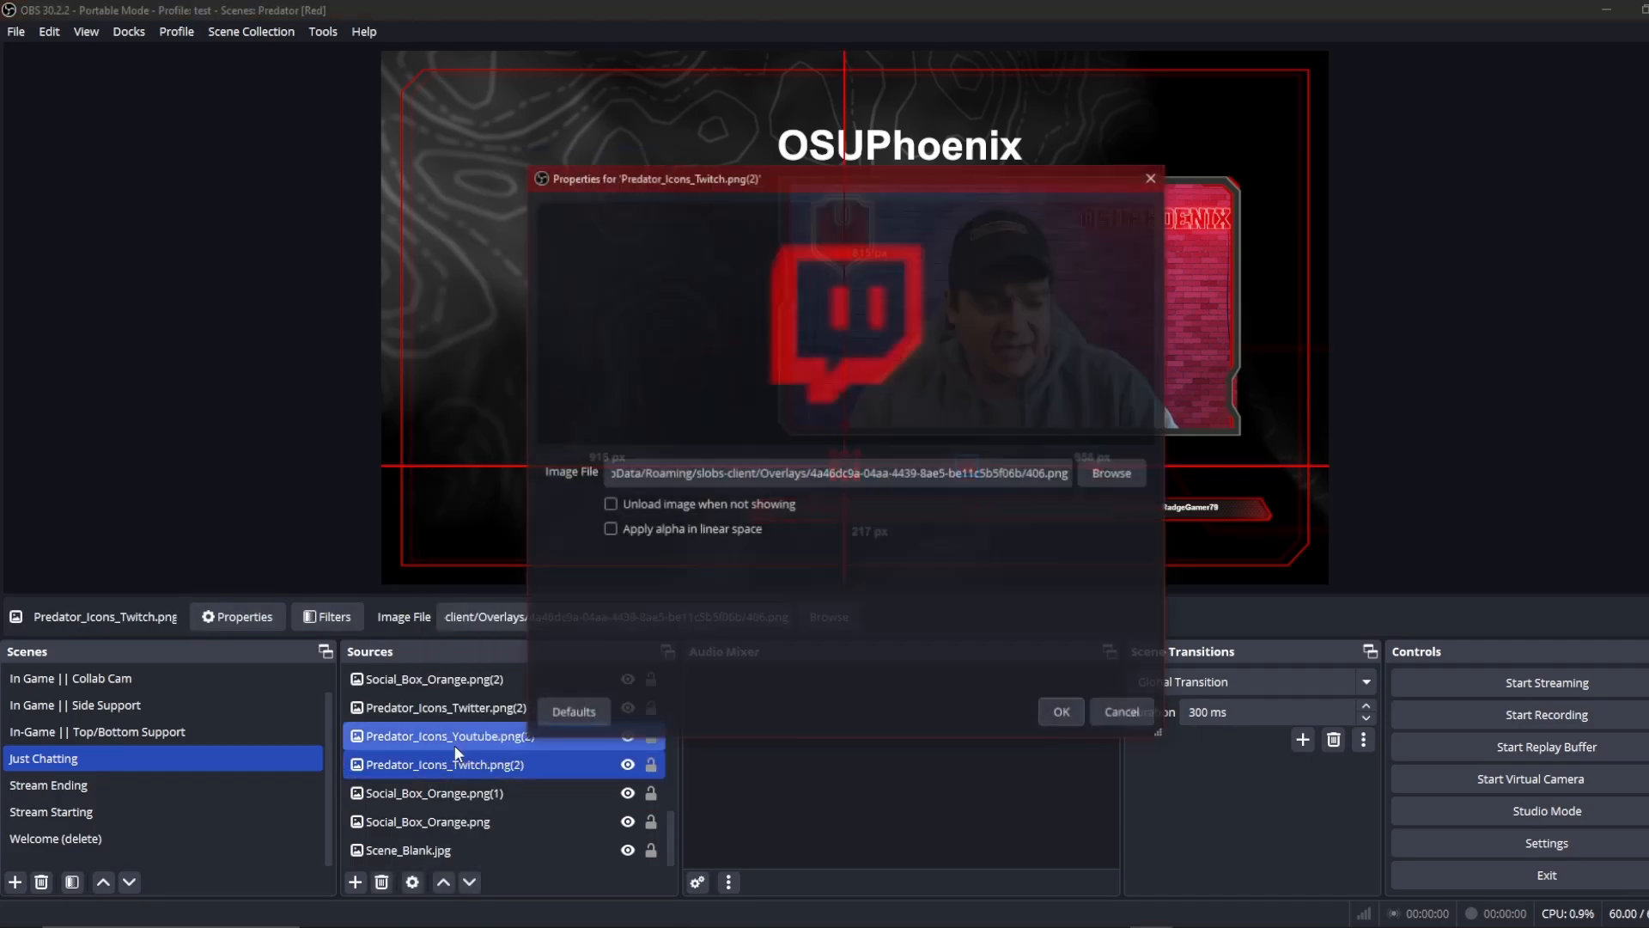
pyautogui.moveTo(728, 470); pyautogui.dragTo(563, 471)
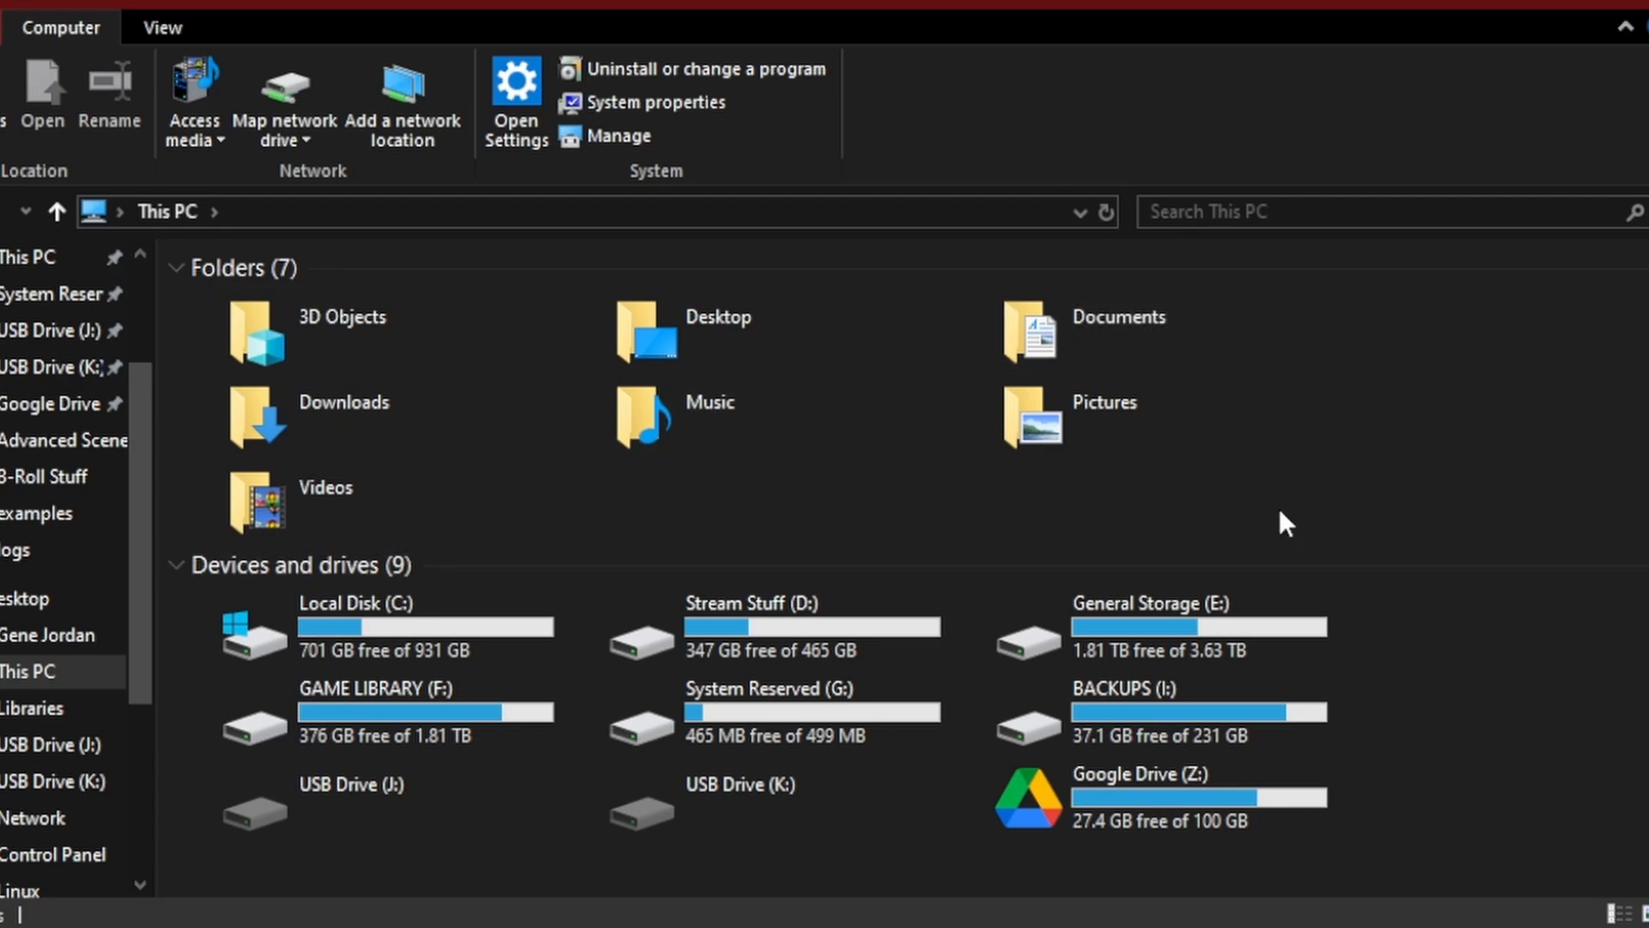
# Step: In File Explorer, check the hidden items setting and open AppData\Roaming\slobs-client in the user's profile folder
pyautogui.click(164, 29)
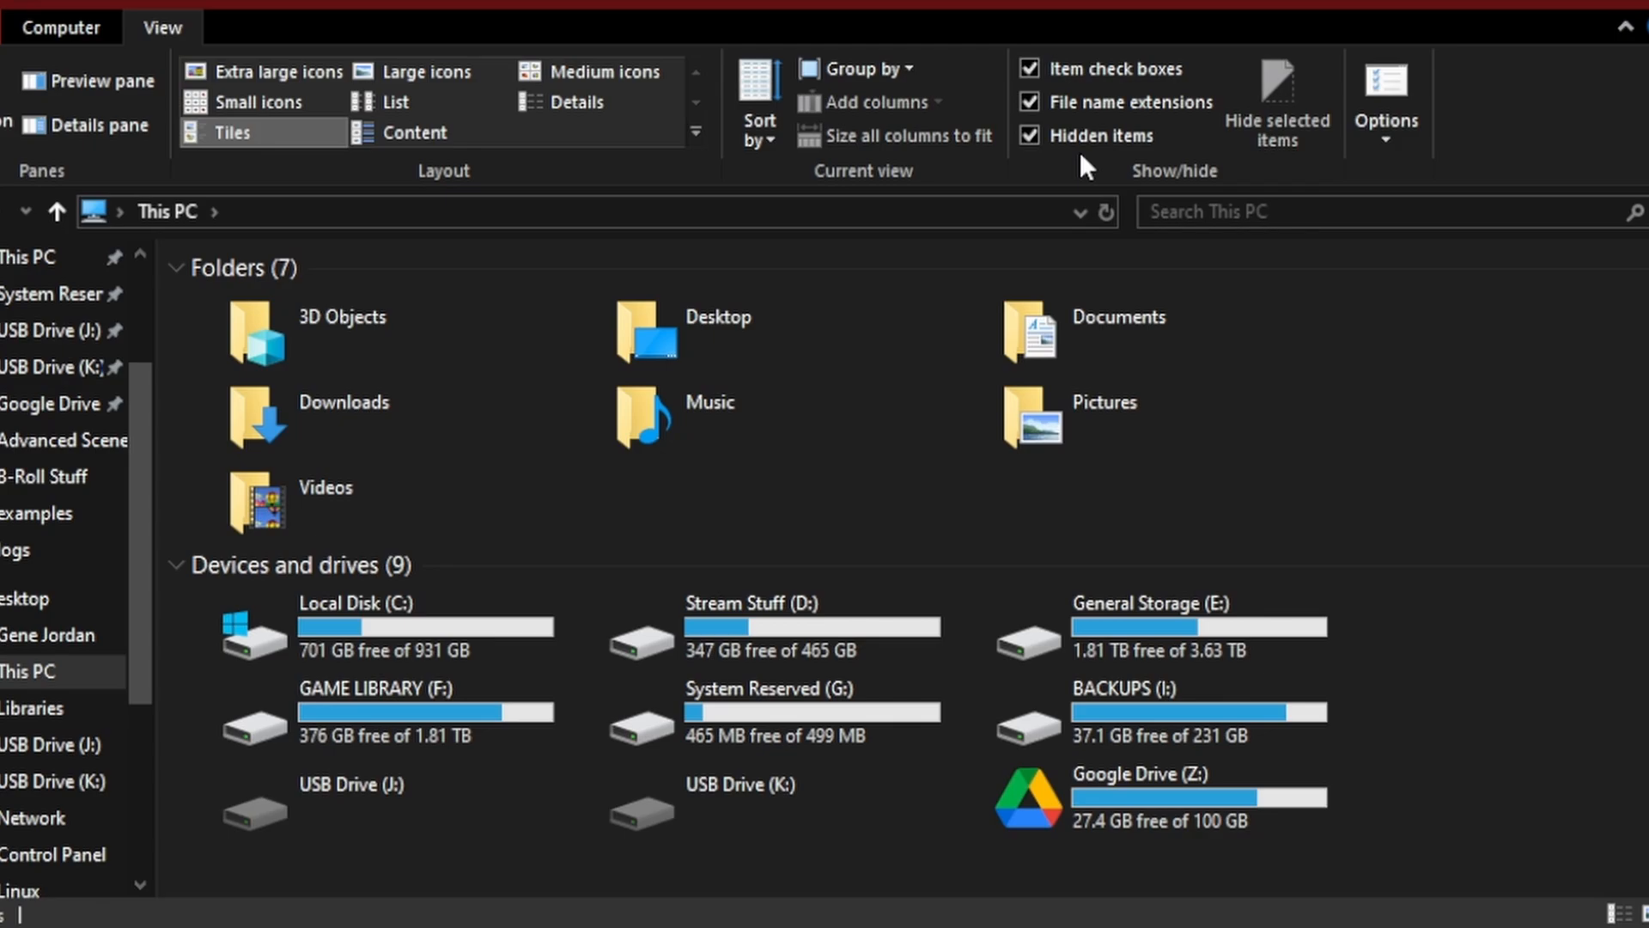
pyautogui.click(17, 639)
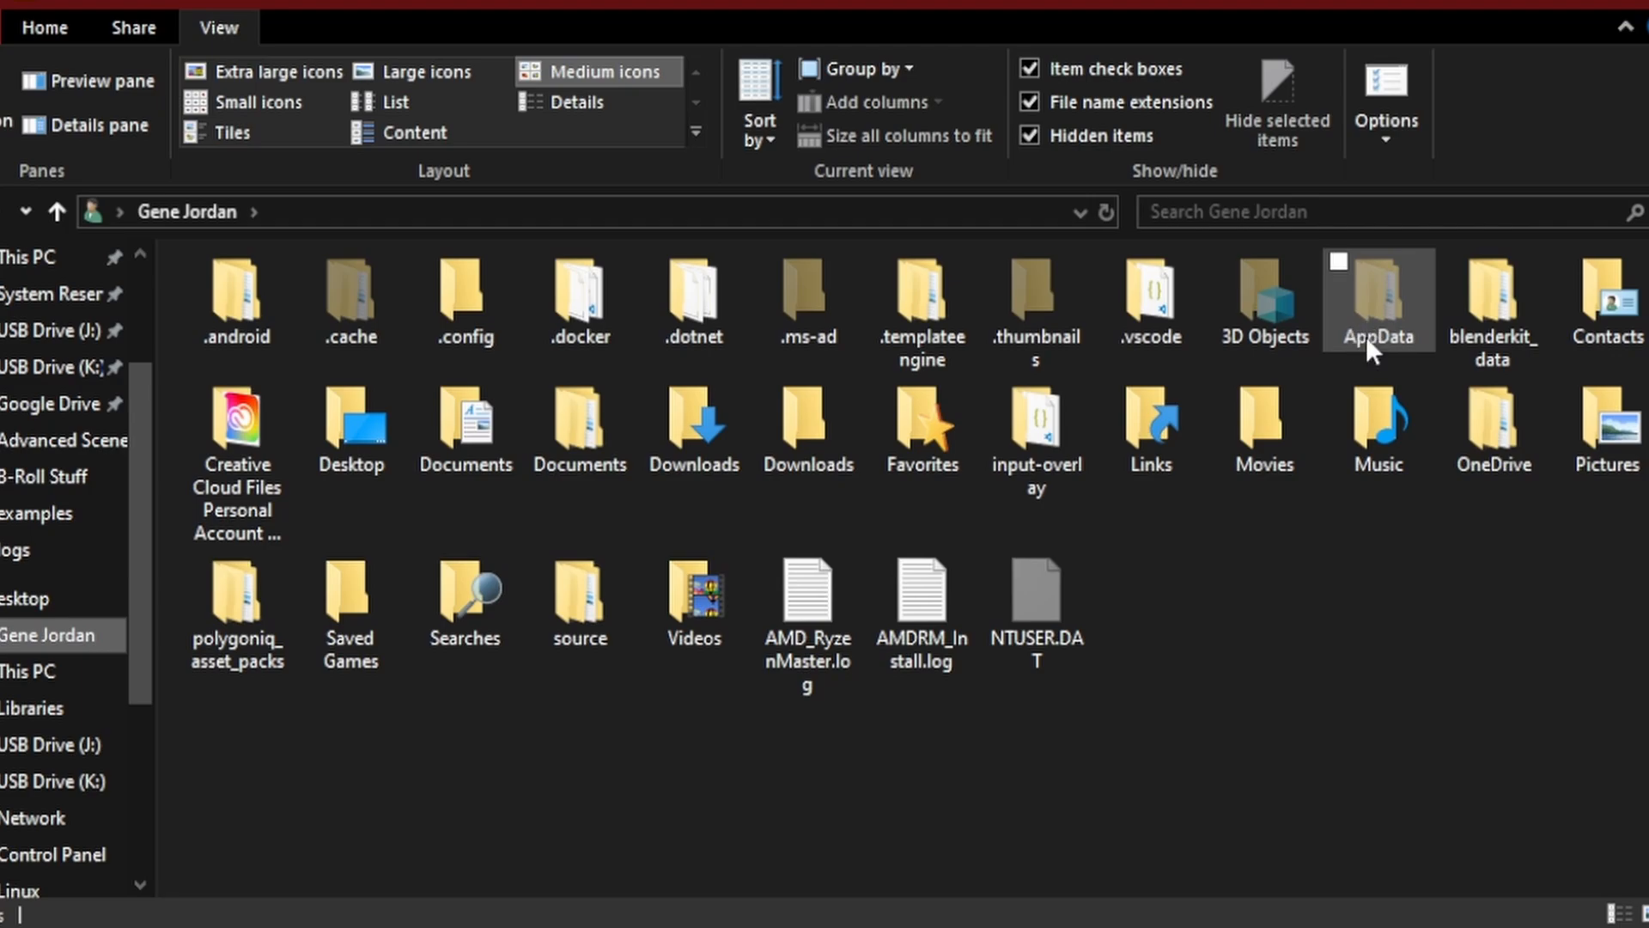
pyautogui.doubleClick(1383, 297)
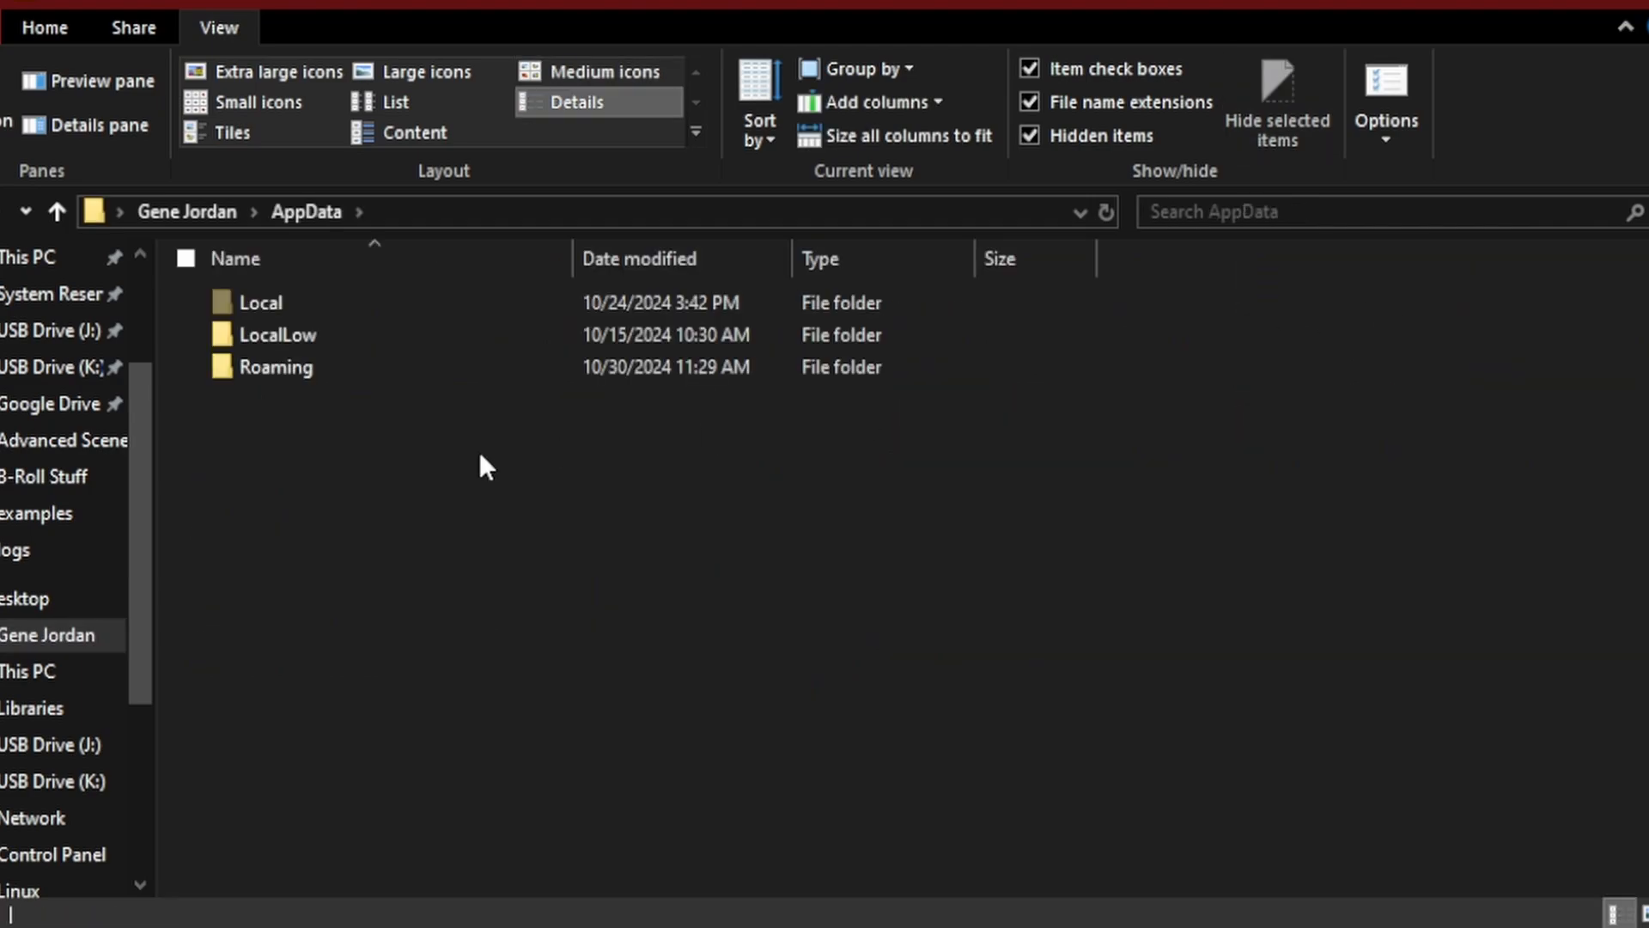
pyautogui.doubleClick(260, 363)
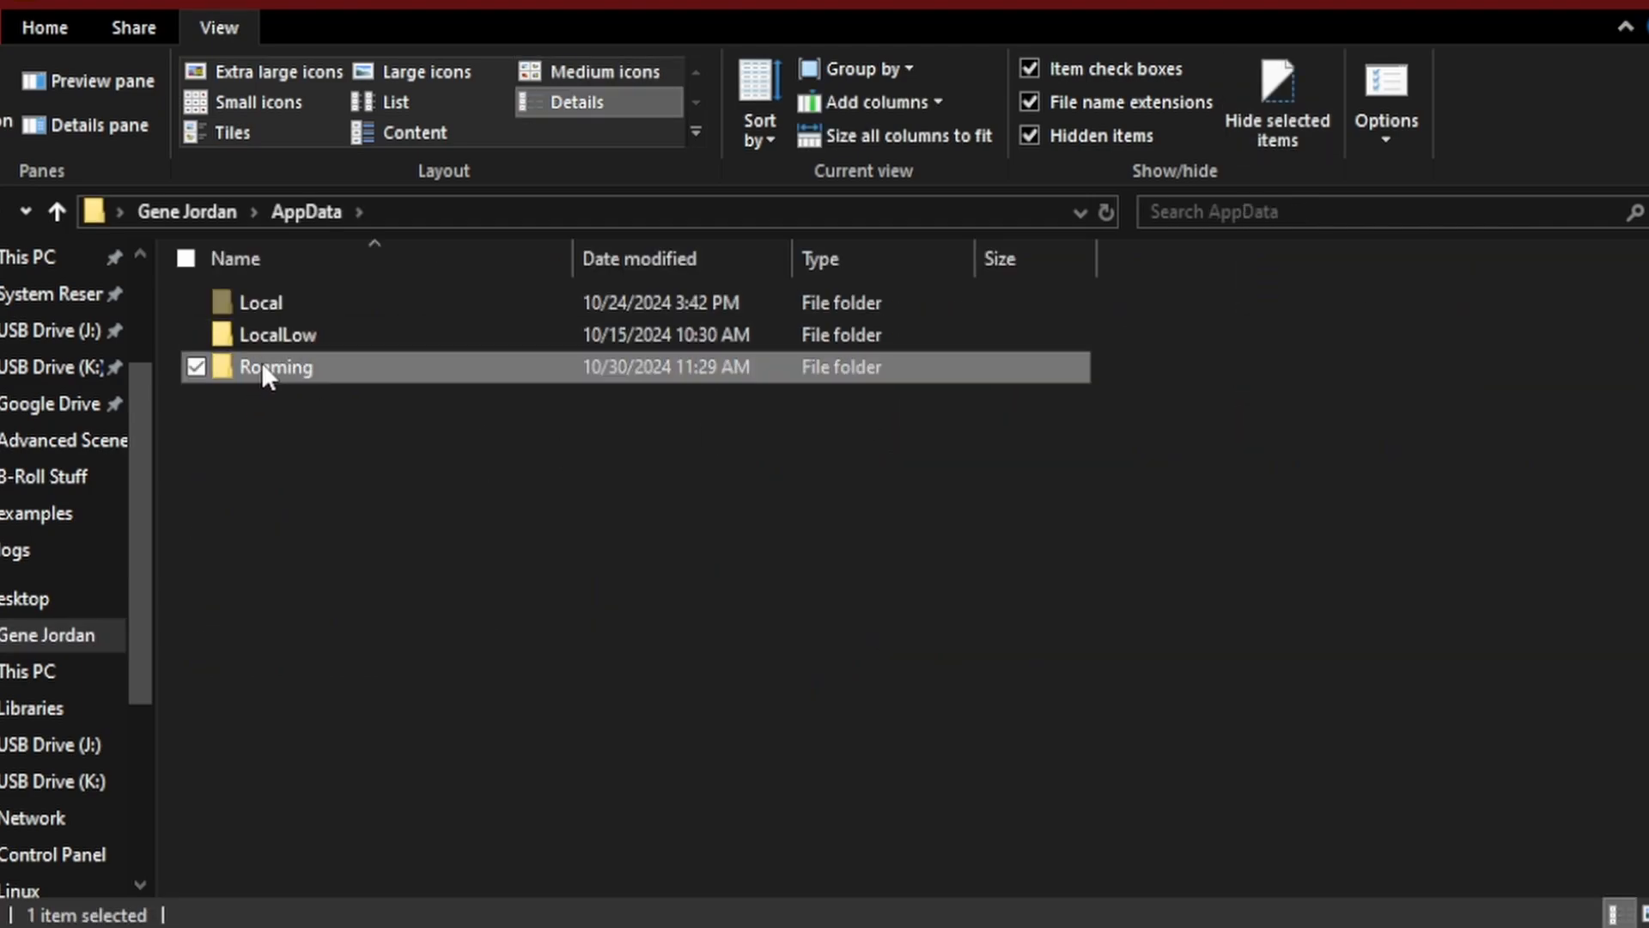
pyautogui.scroll(-10, 393, 558)
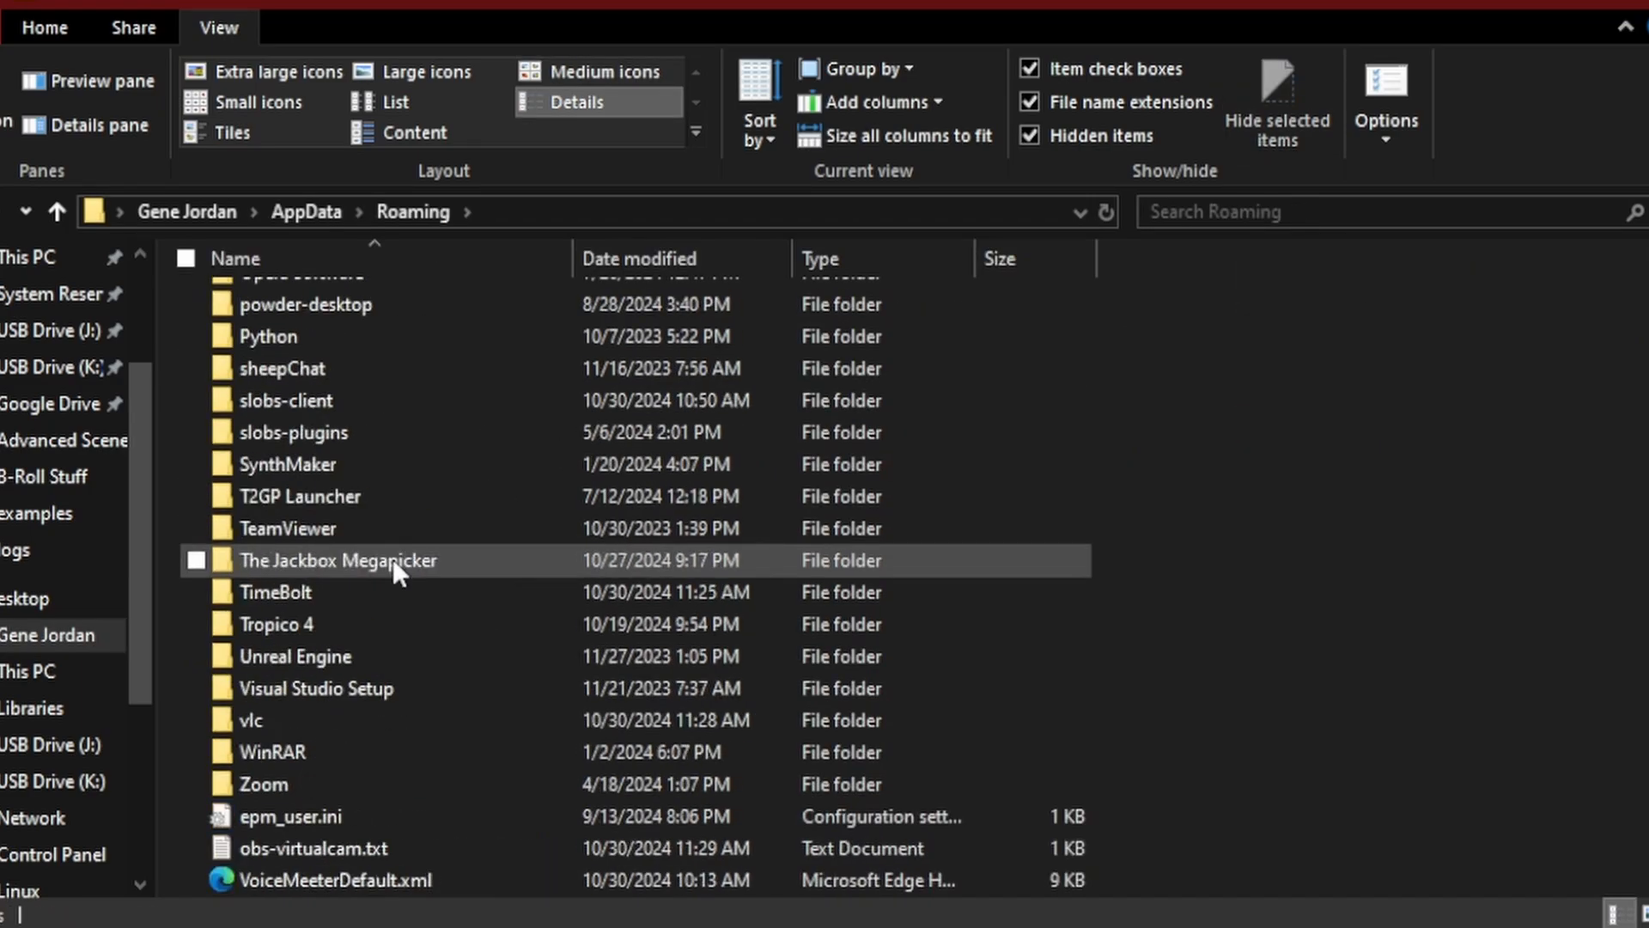
pyautogui.click(315, 400)
pyautogui.doubleClick(314, 400)
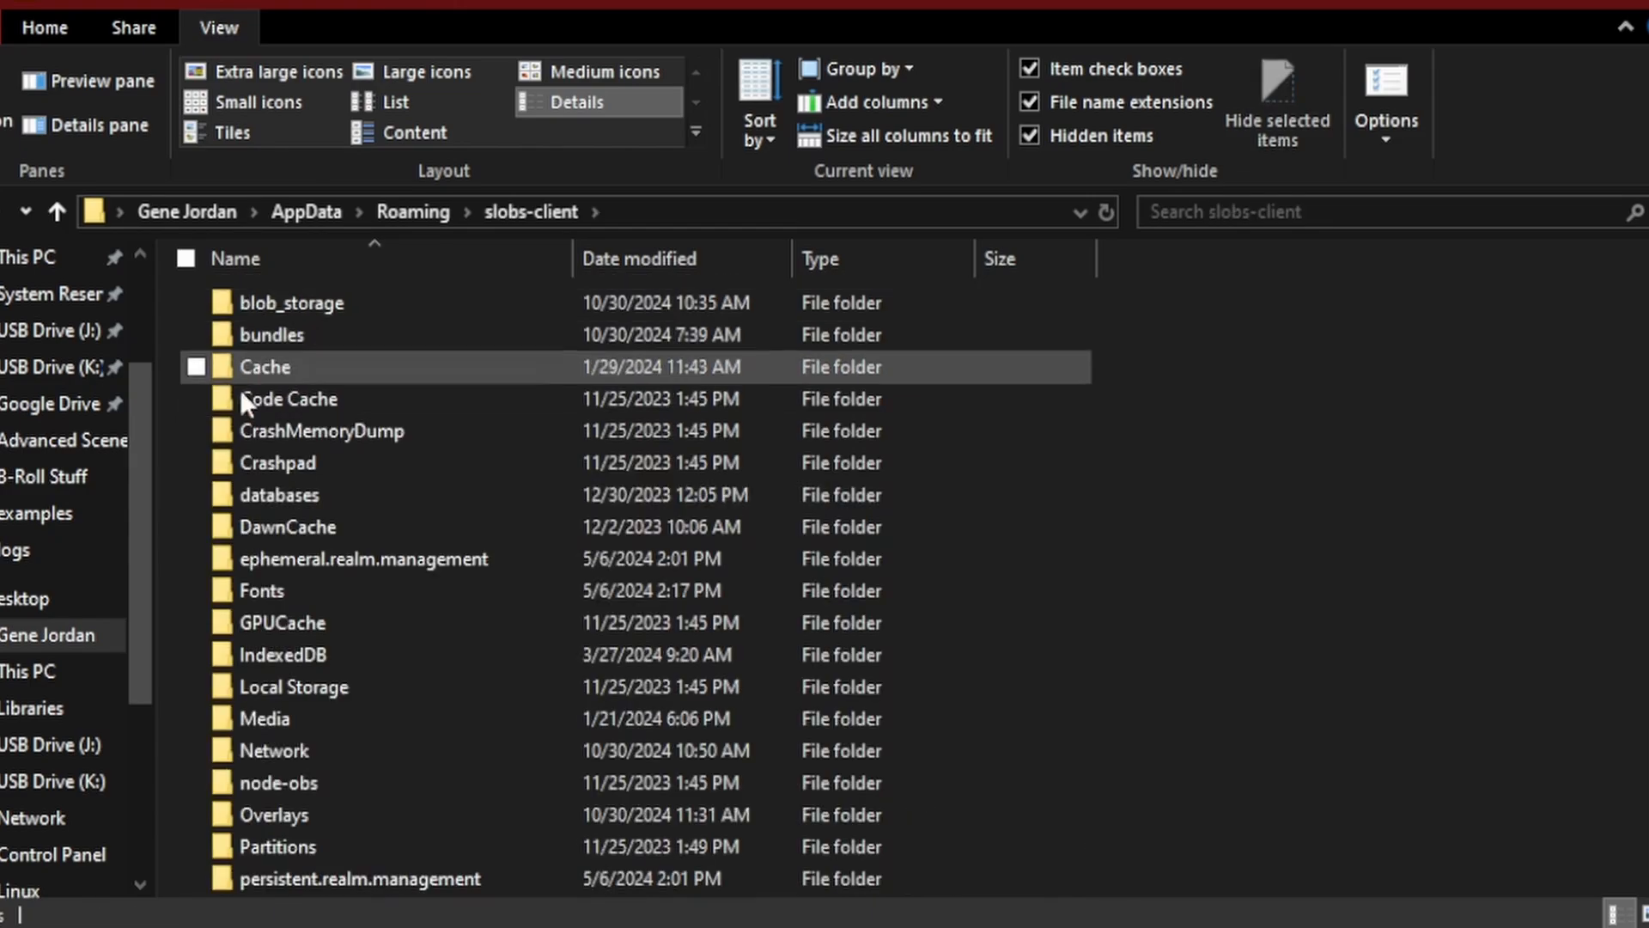
# Step: Open the Overlays folder in slobs-client and examine the image files in its 4a46dc9a-04aa-4439-8ae5-be11c5b5f06b subfolder
pyautogui.scroll(-3, 300, 515)
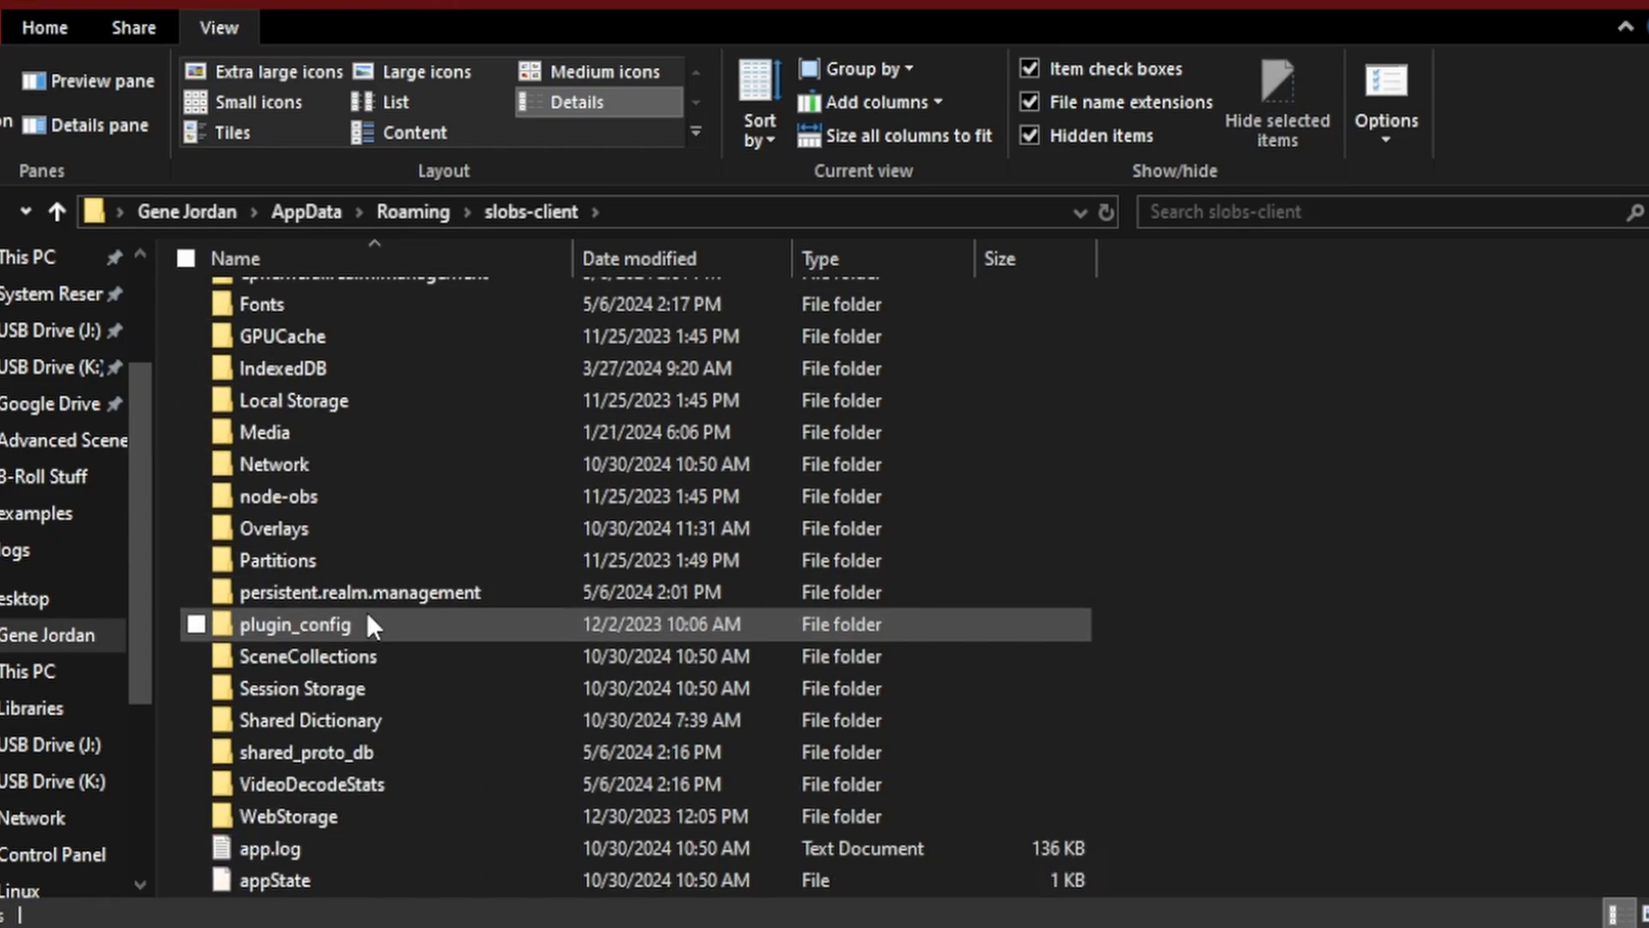
pyautogui.rightClick(293, 528)
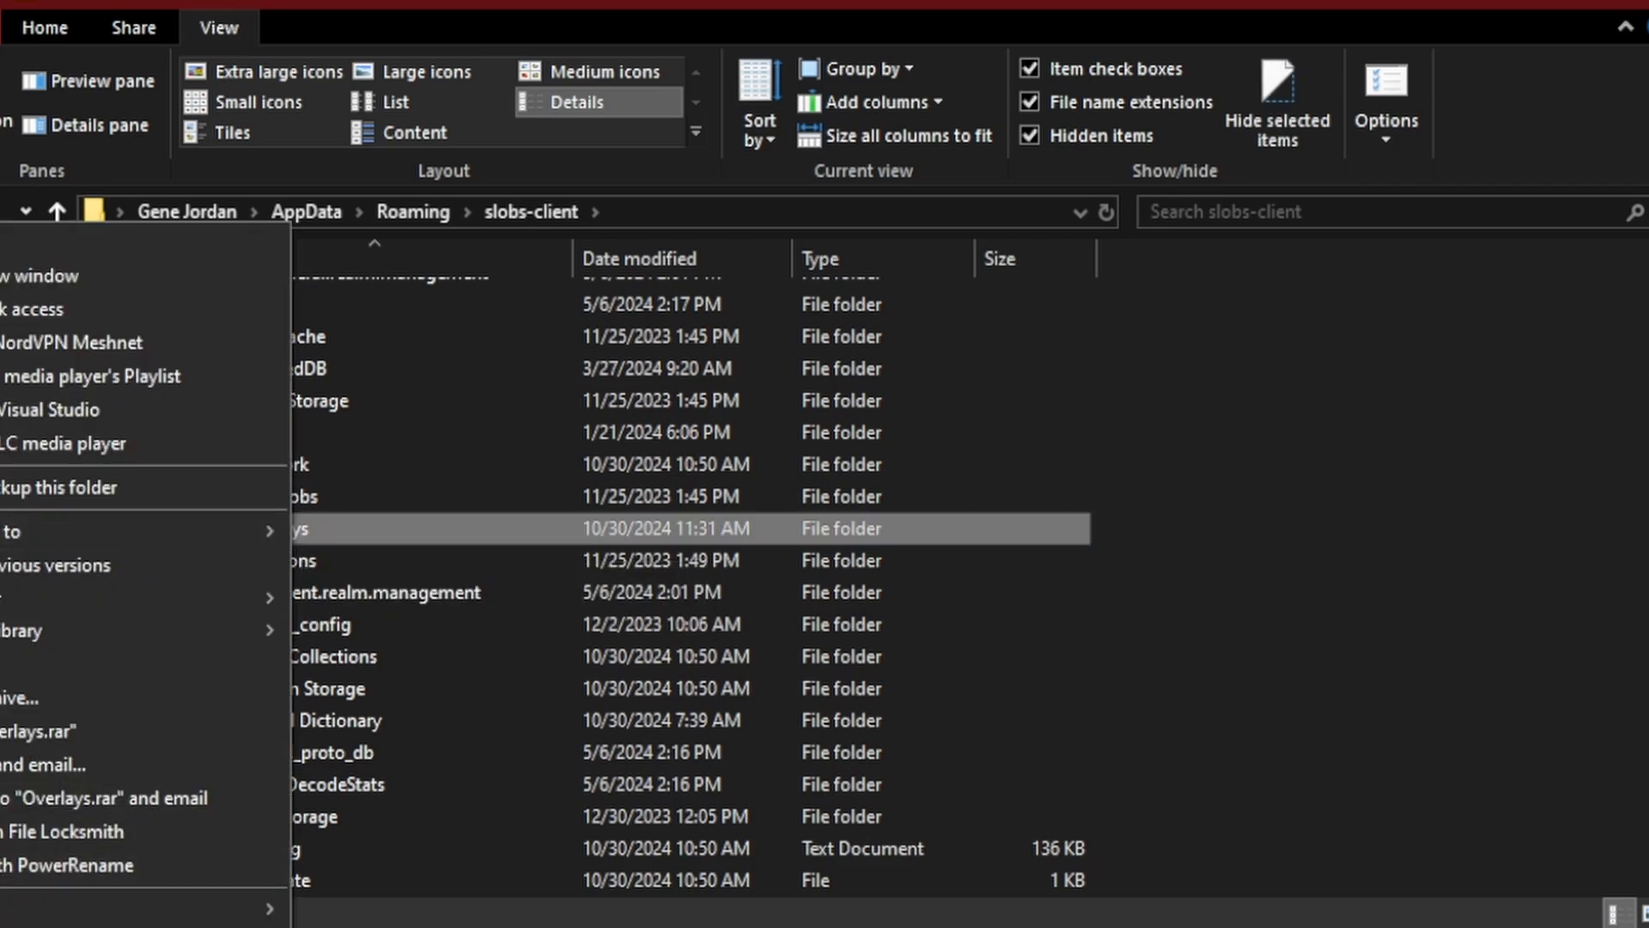
pyautogui.press('Escape')
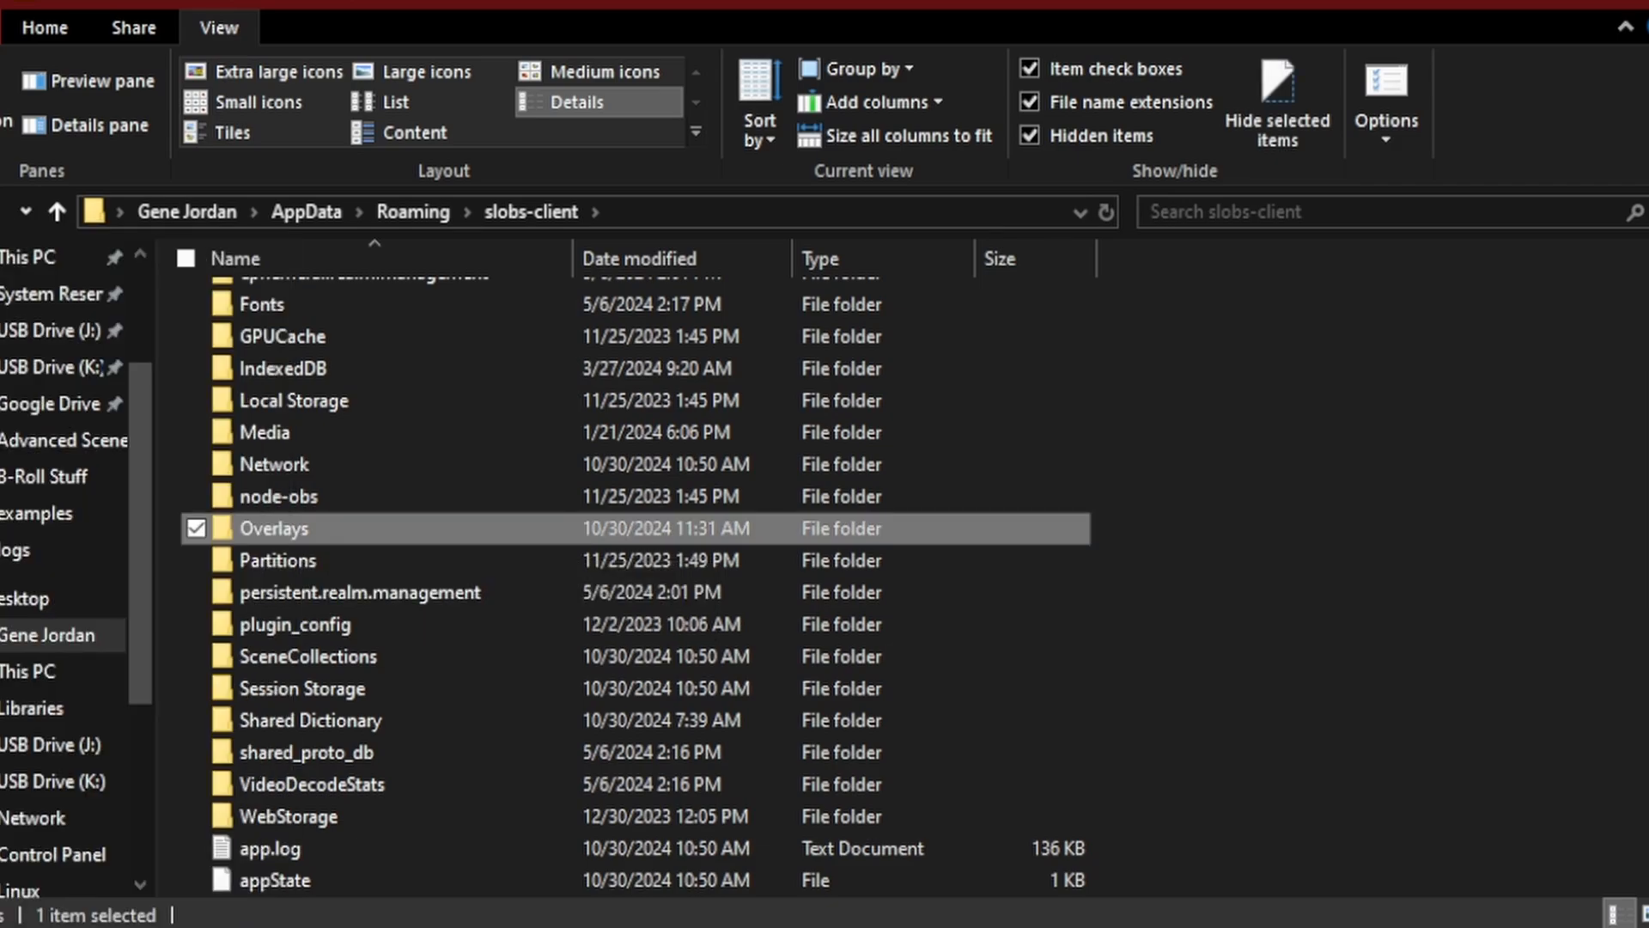
pyautogui.doubleClick(275, 525)
pyautogui.doubleClick(263, 307)
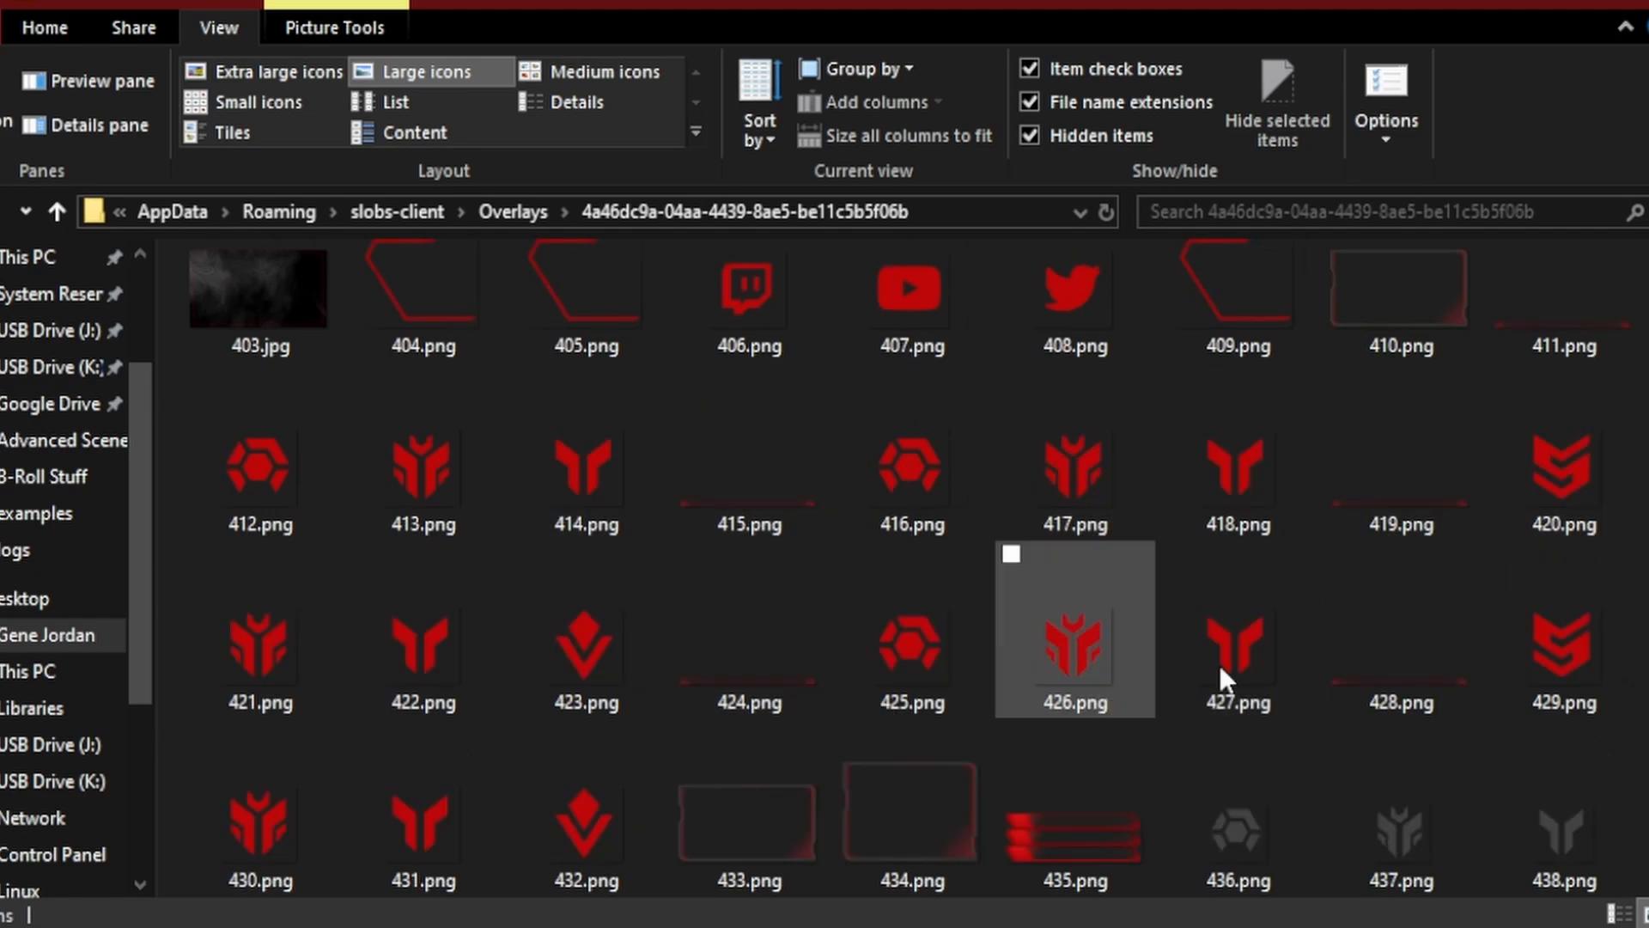
pyautogui.scroll(-5, 906, 688)
pyautogui.scroll(-3, 687, 696)
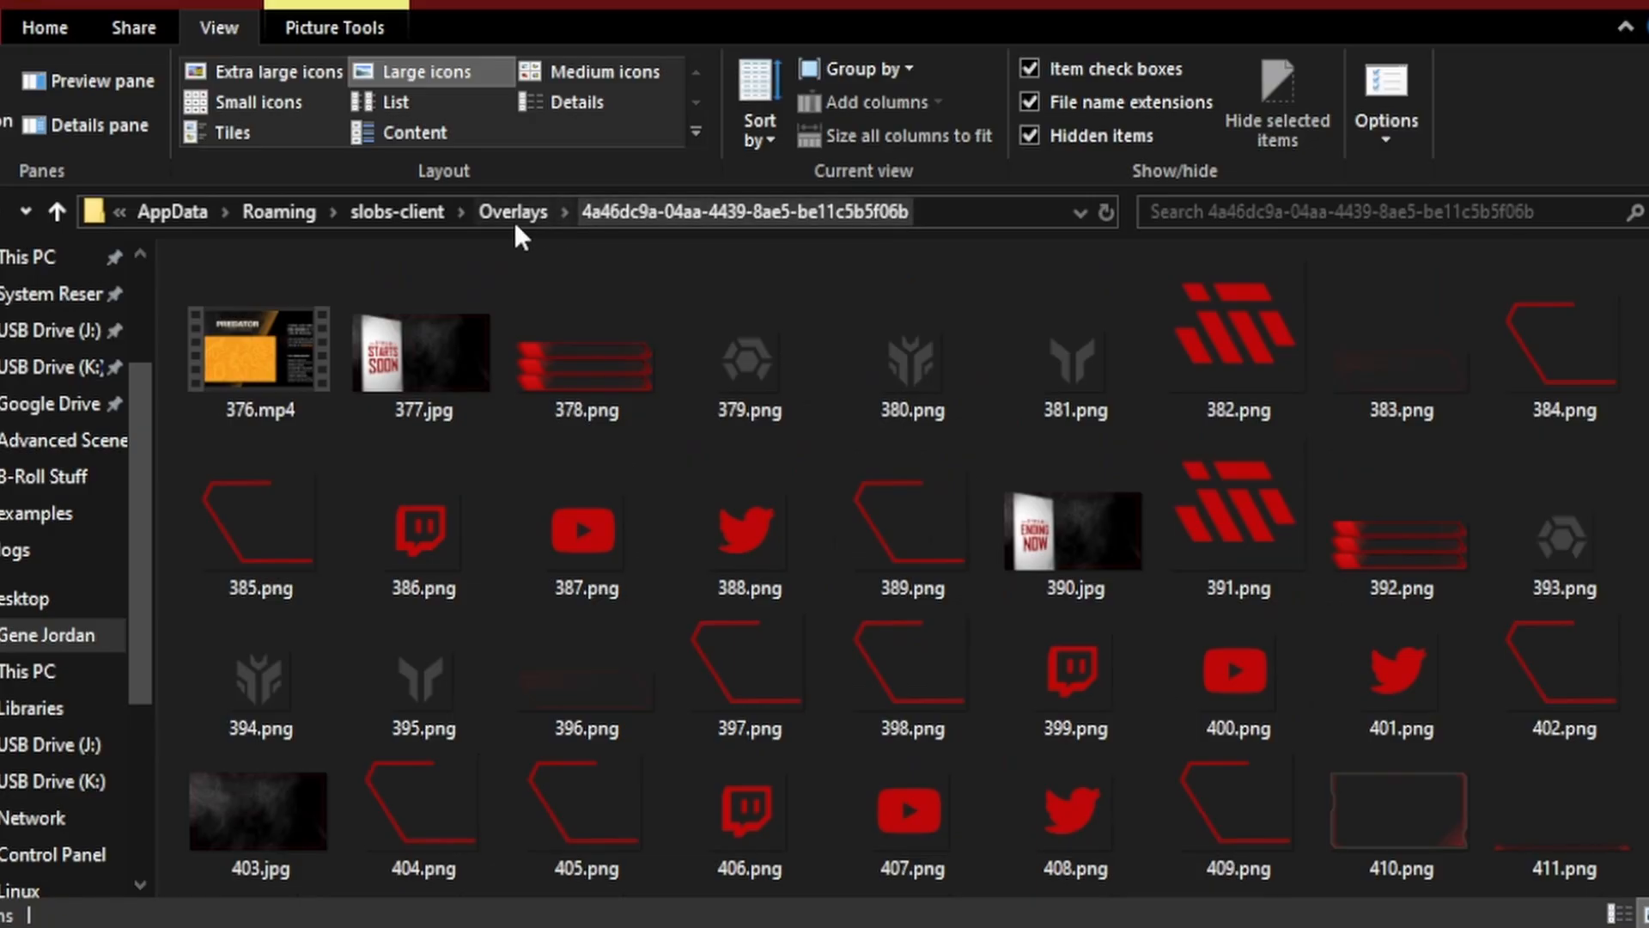
pyautogui.scroll(10, 1030, 566)
# Step: Go back to the Overlays folder and create a new folder named Temp in it
pyautogui.click(515, 212)
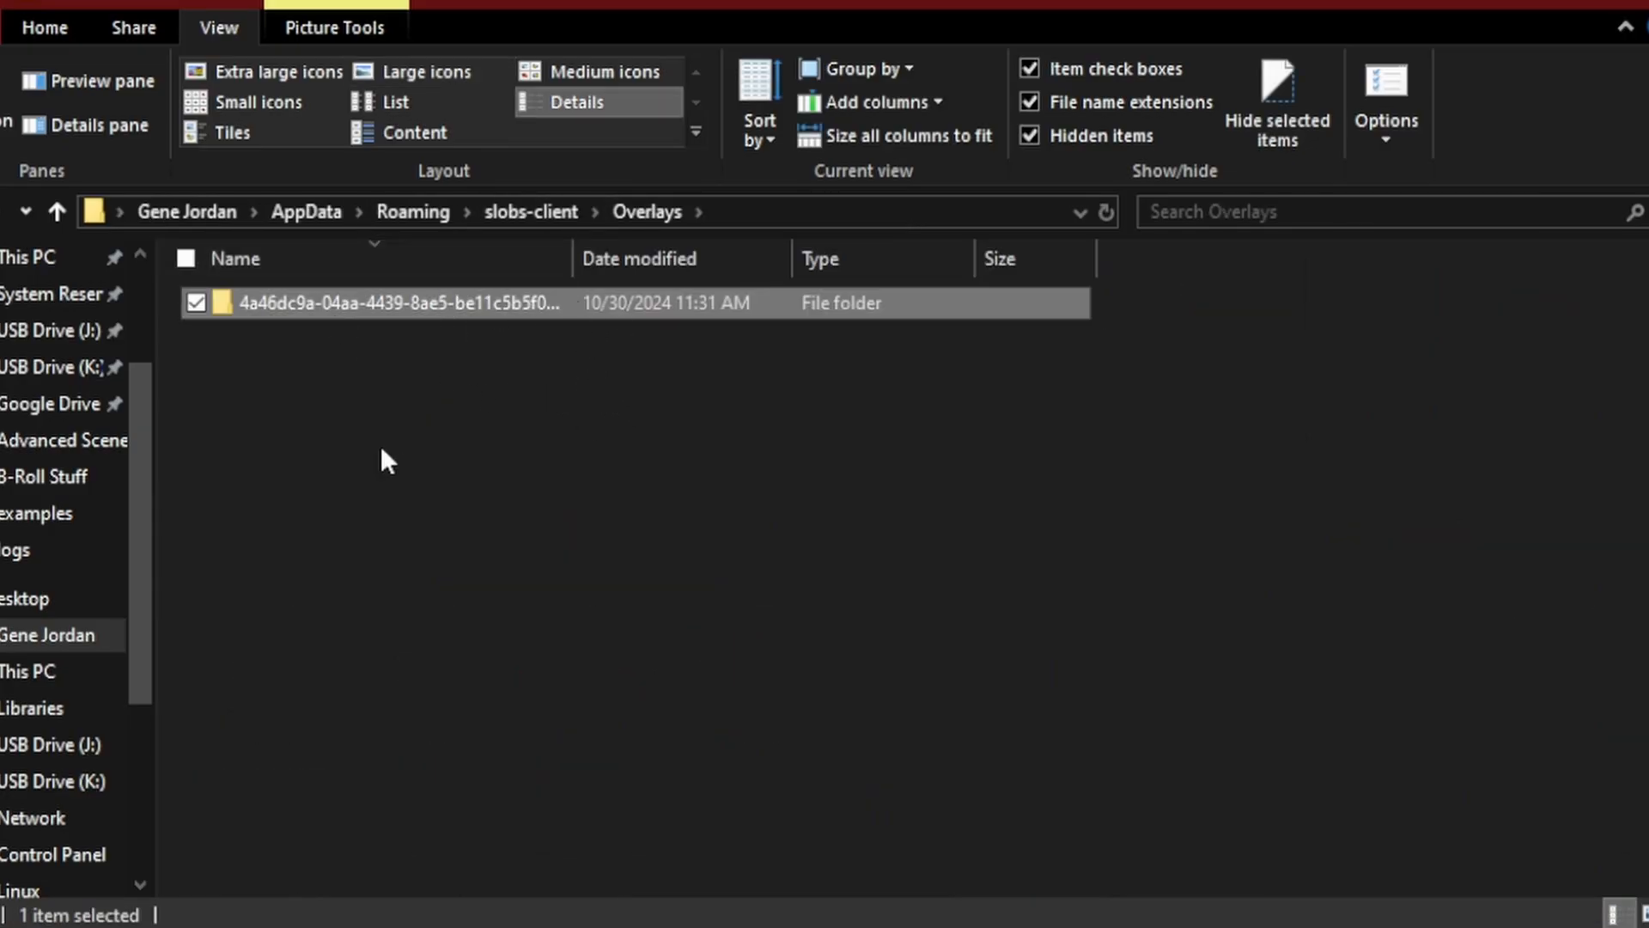
pyautogui.rightClick(301, 430)
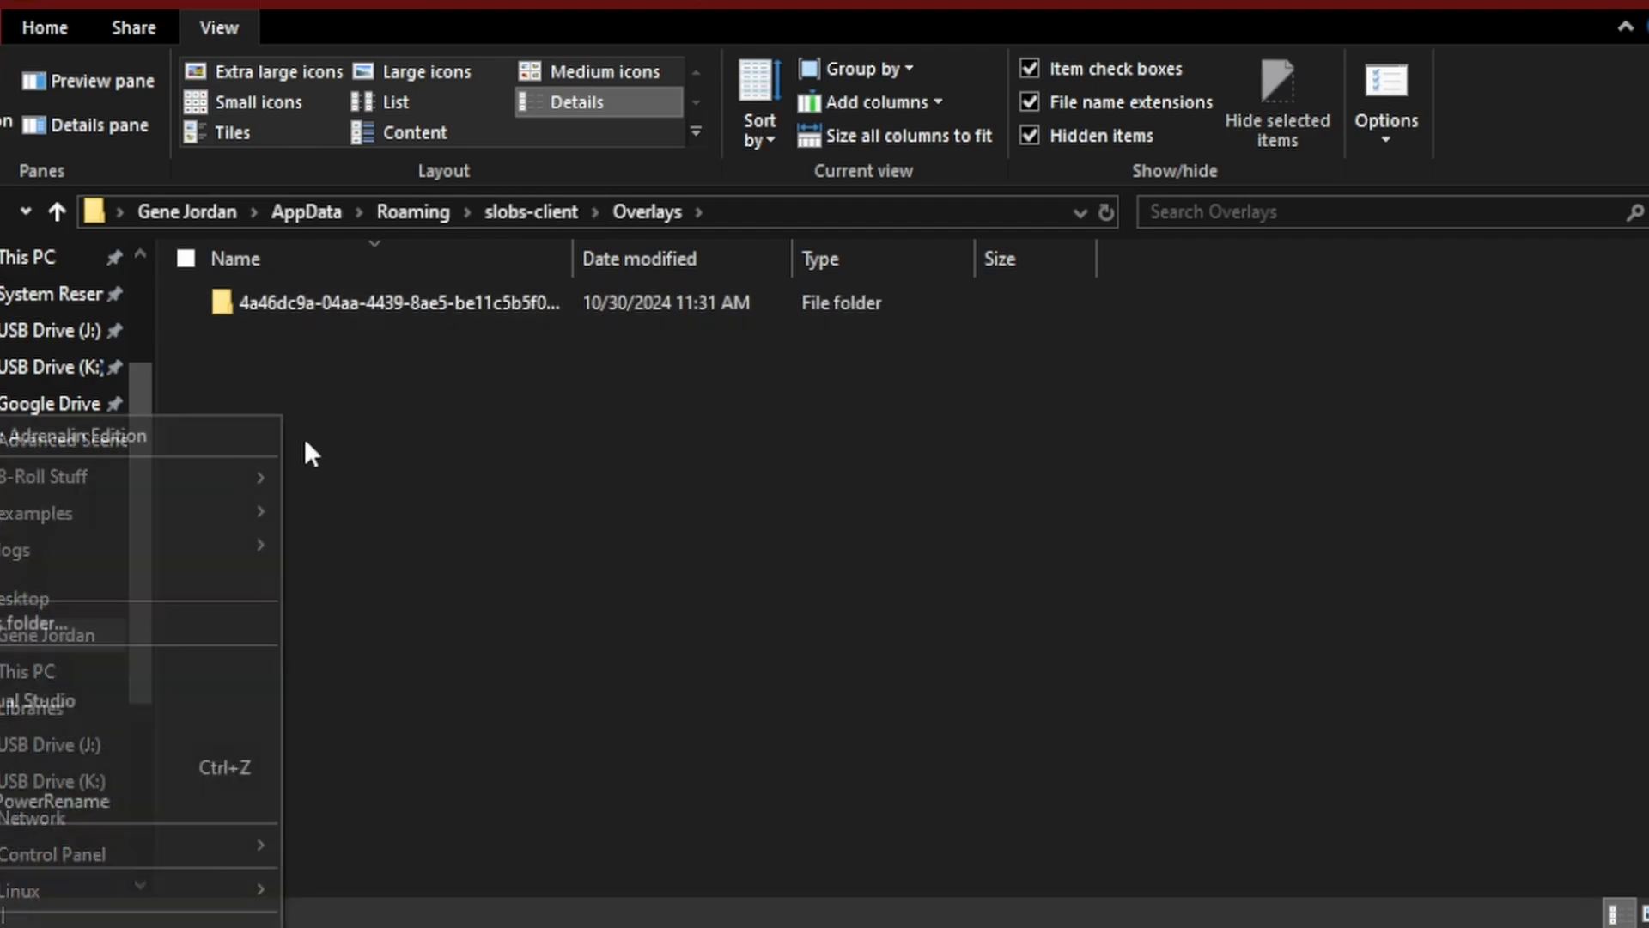
pyautogui.moveTo(98, 889)
pyautogui.click(371, 376)
pyautogui.write('Temp')
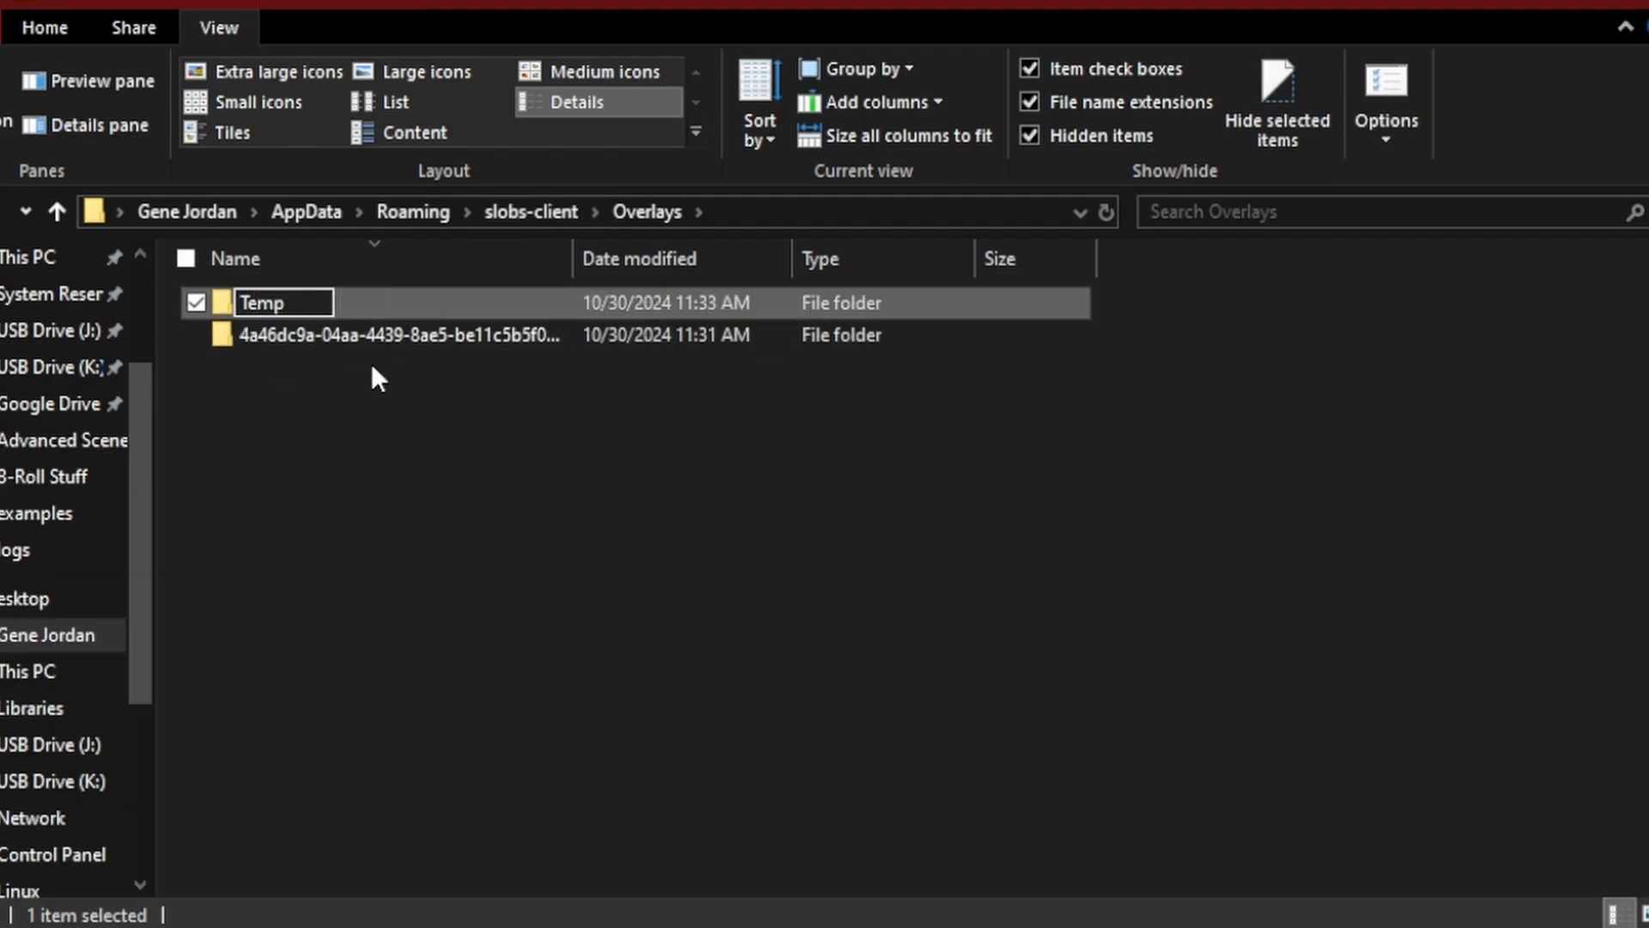
pyautogui.press('Return')
# Step: Move the 4a46dc9a-04aa-4439-8ae5-be11c5b5f06b folder into Temp, exiting OBS to release the files and retrying the move
pyautogui.moveTo(280, 340); pyautogui.dragTo(288, 301)
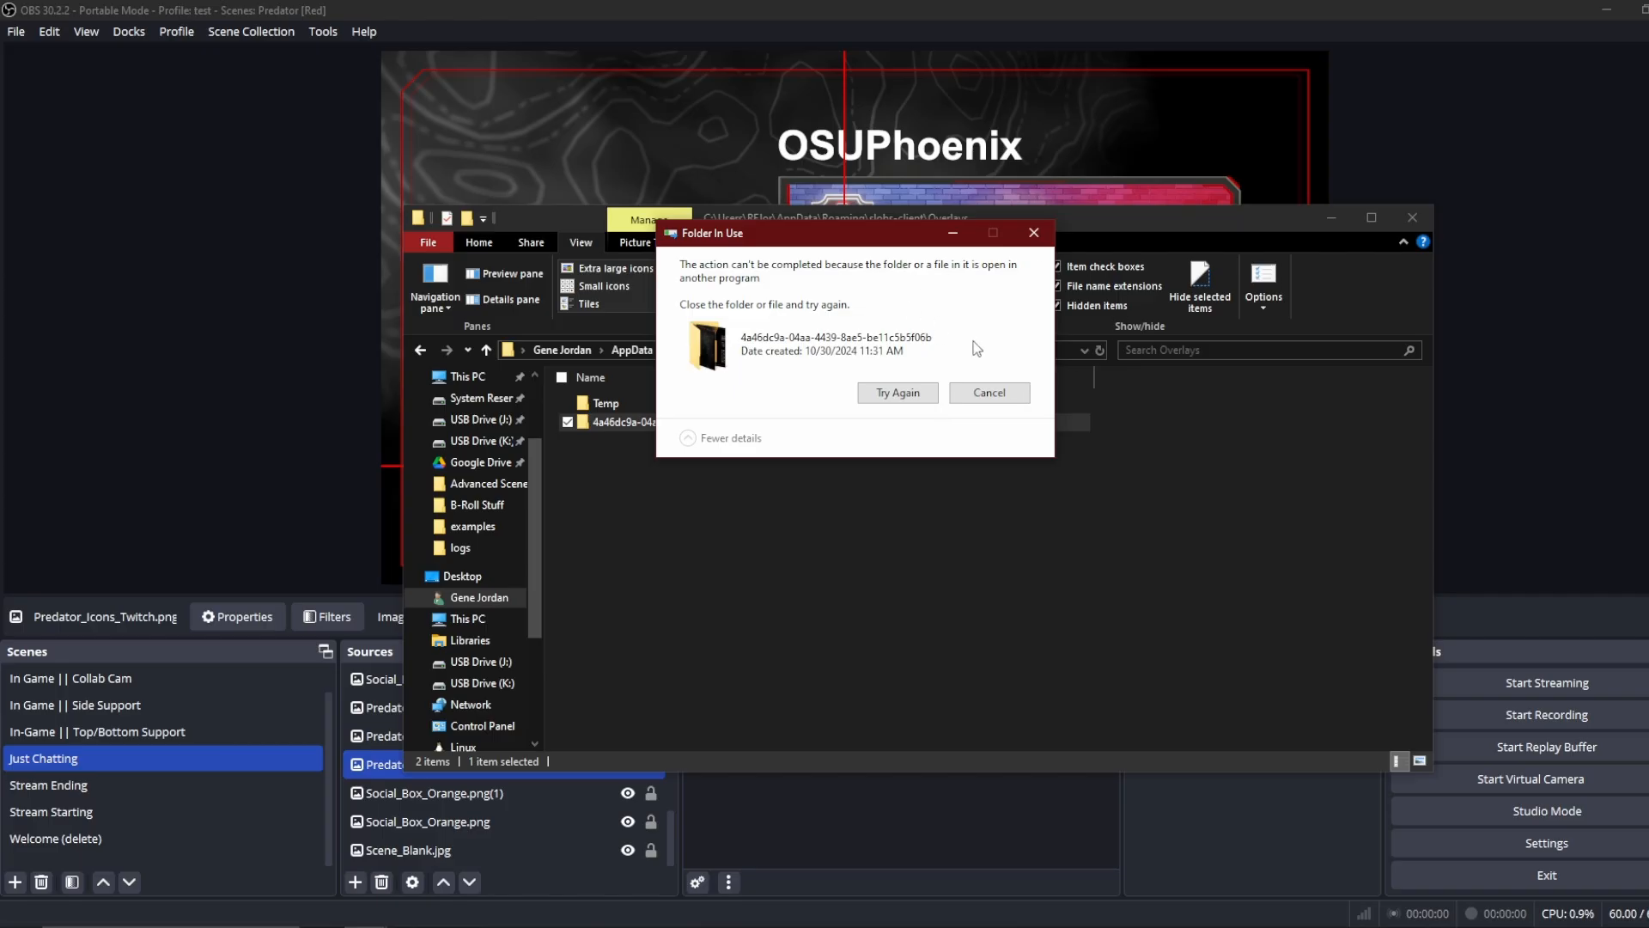
pyautogui.click(1527, 869)
pyautogui.click(897, 392)
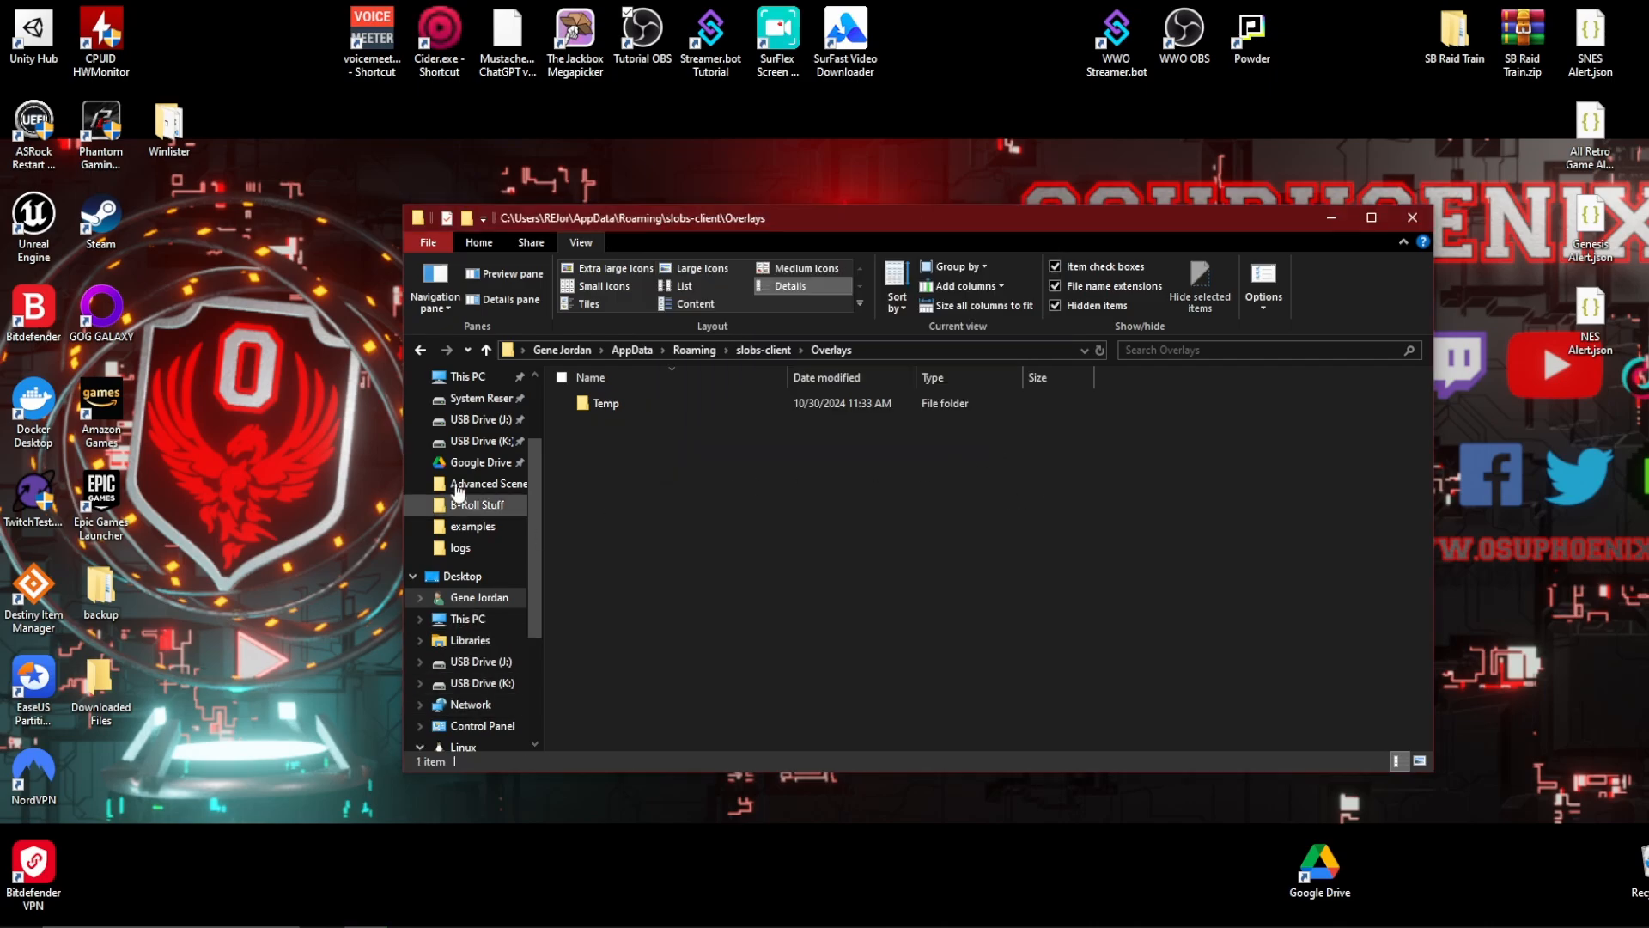
# Step: Open Stream Tutorials\obs-studio on the GAME LIBRARY (F:) drive and paste the copied Overlays folder there
pyautogui.click(468, 377)
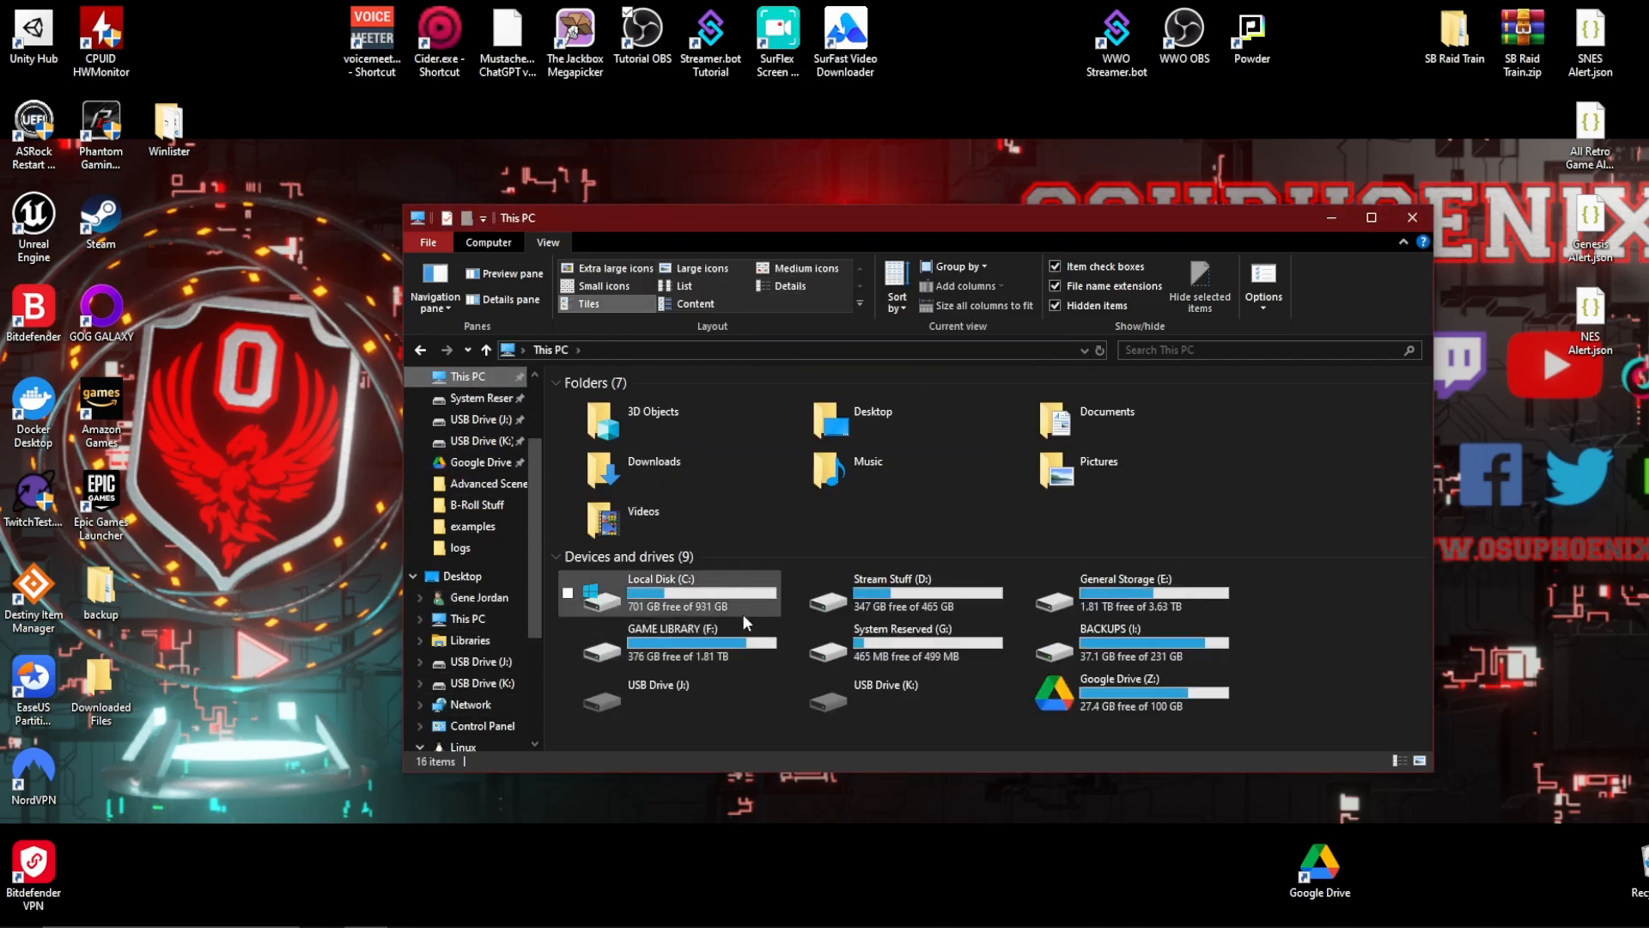
pyautogui.click(680, 646)
pyautogui.doubleClick(680, 645)
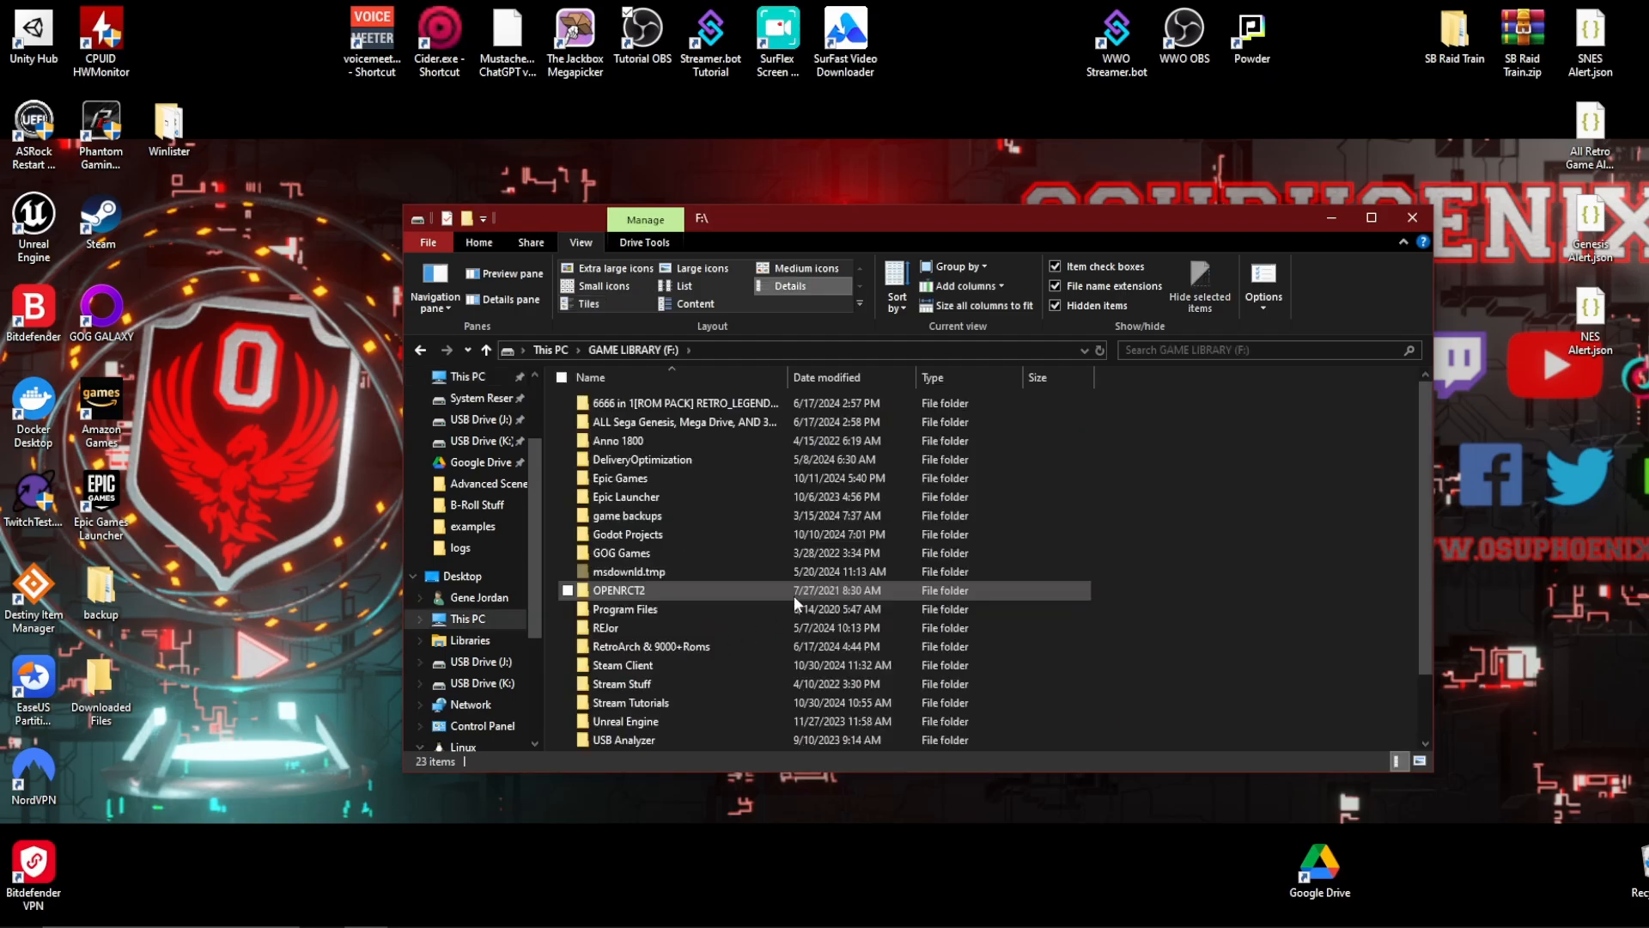
pyautogui.doubleClick(678, 590)
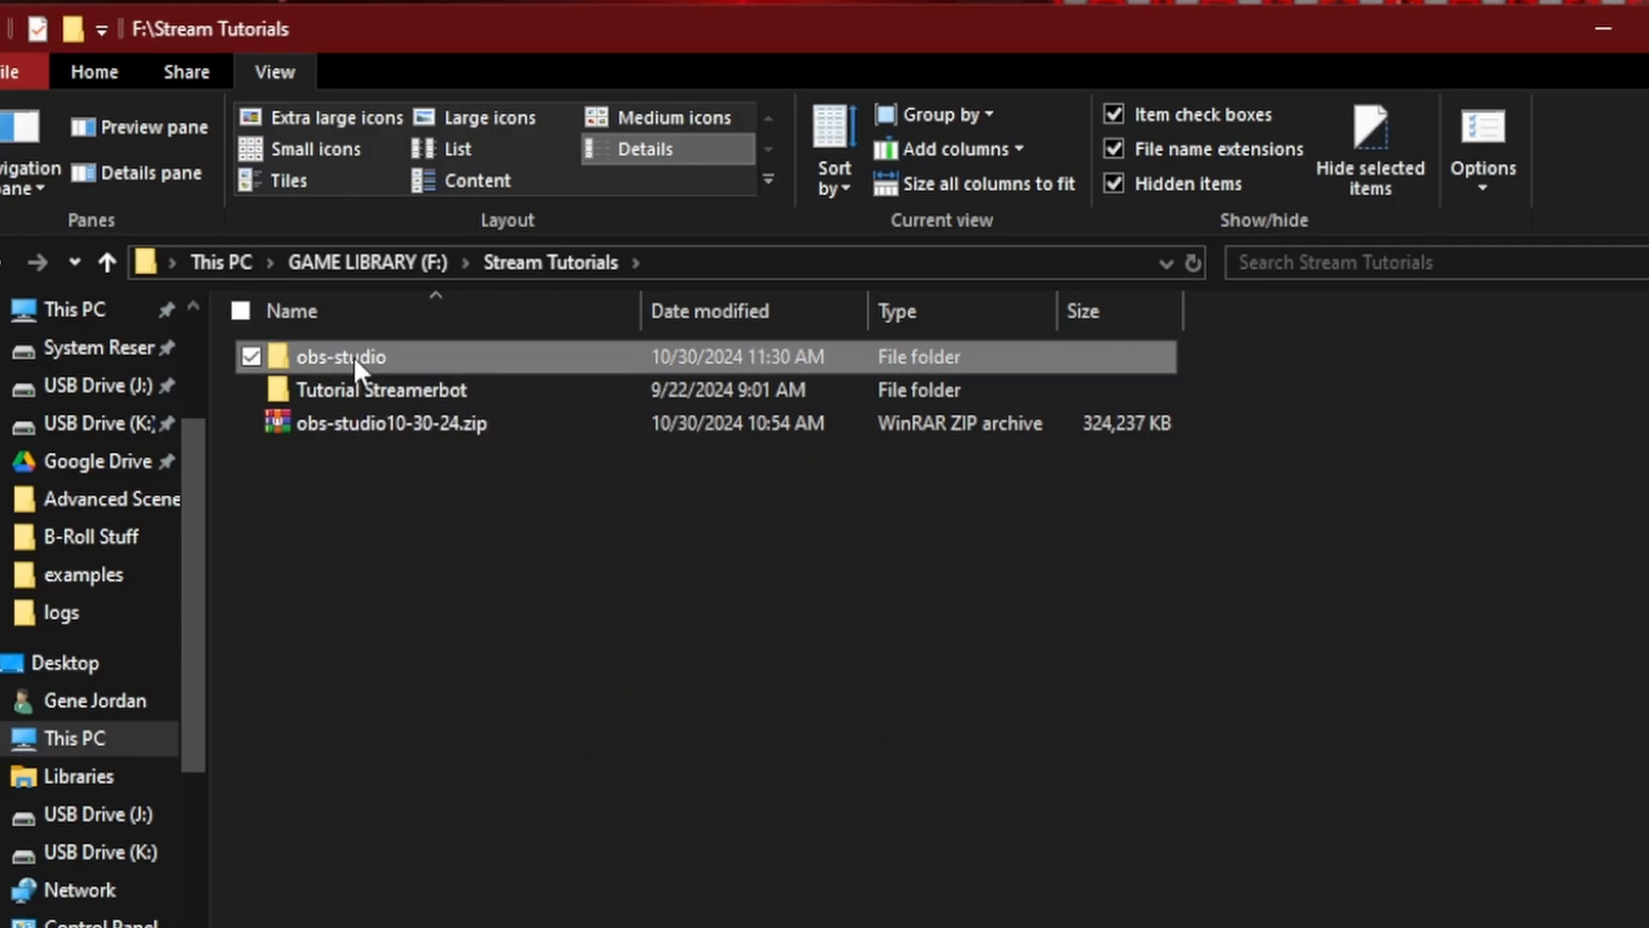
pyautogui.doubleClick(354, 358)
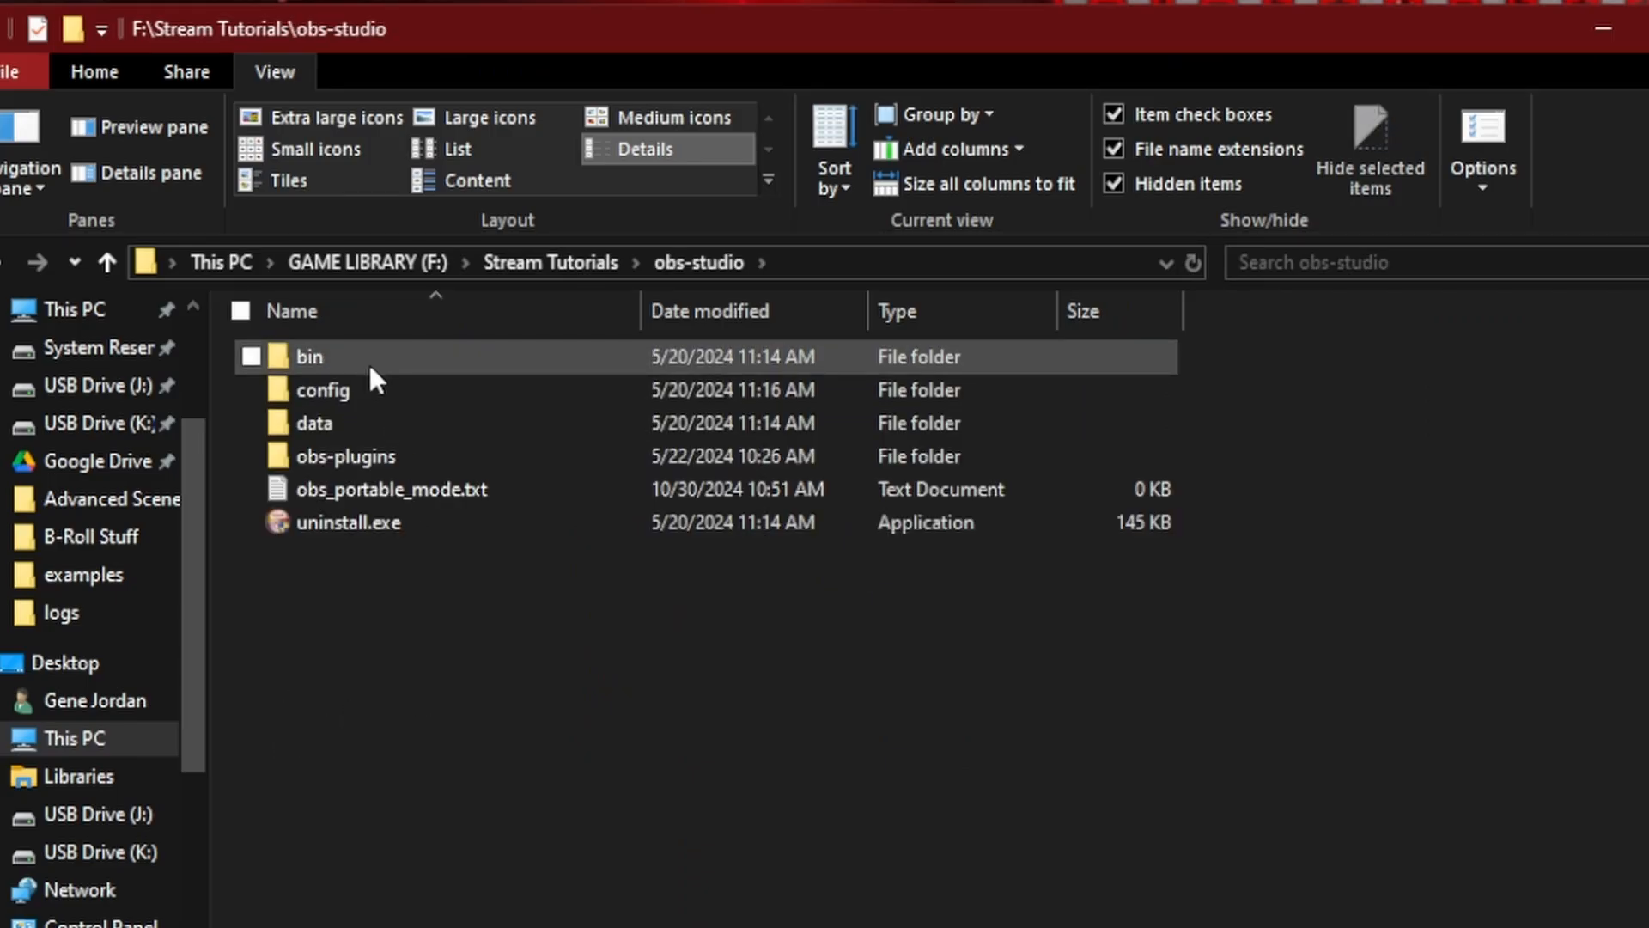
pyautogui.rightClick(349, 582)
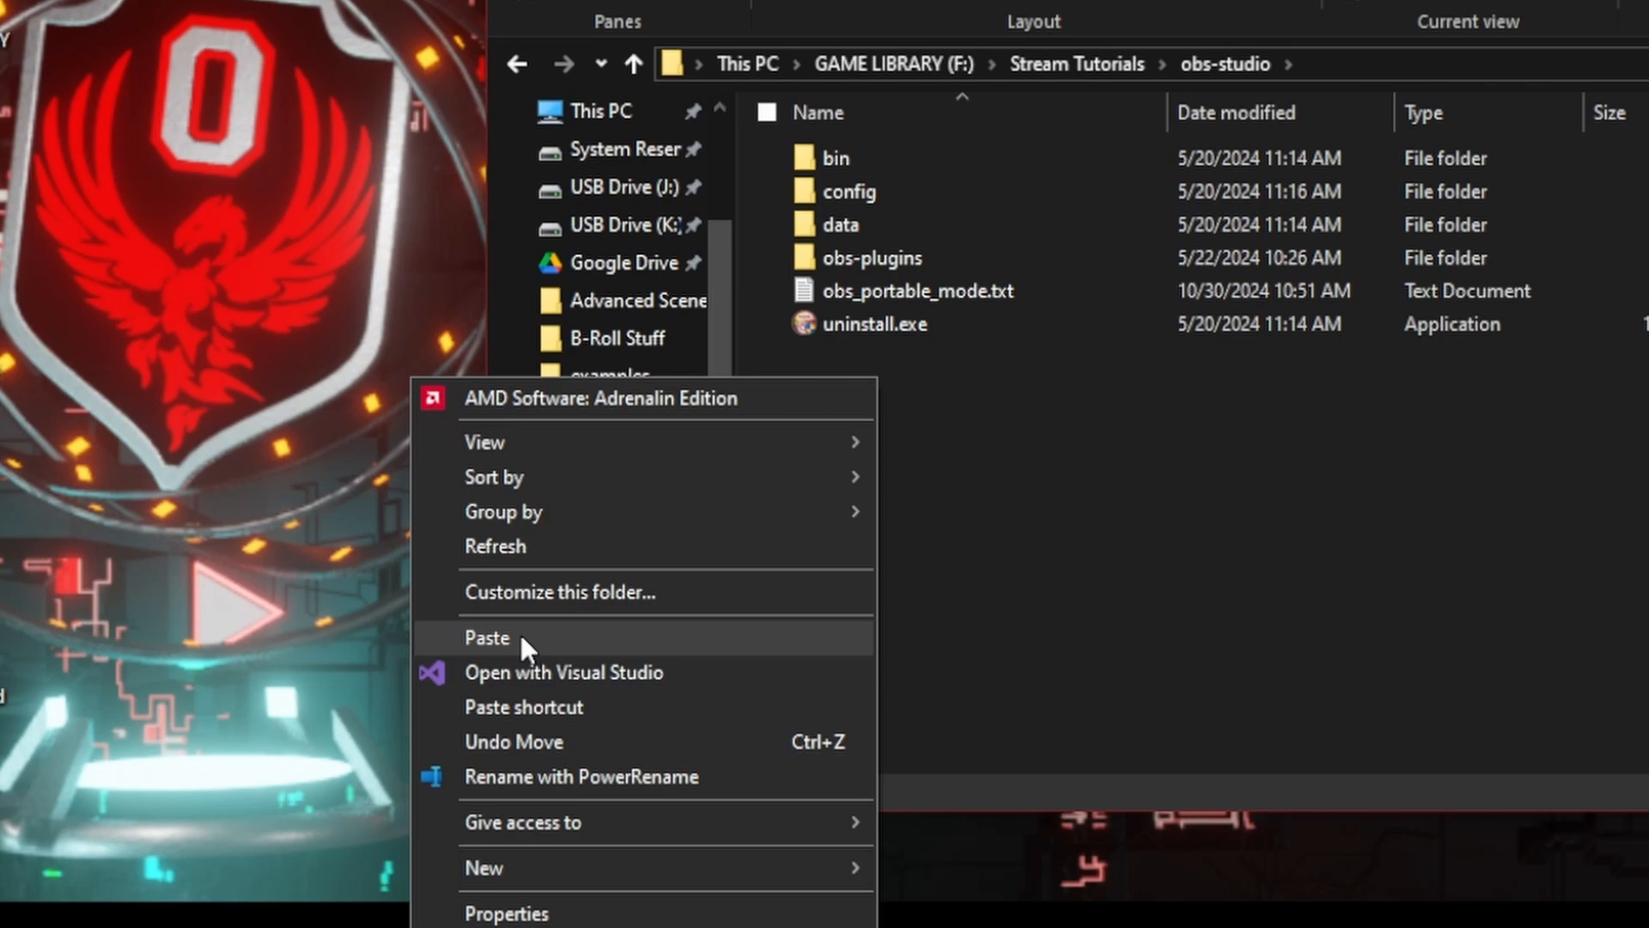
pyautogui.click(520, 636)
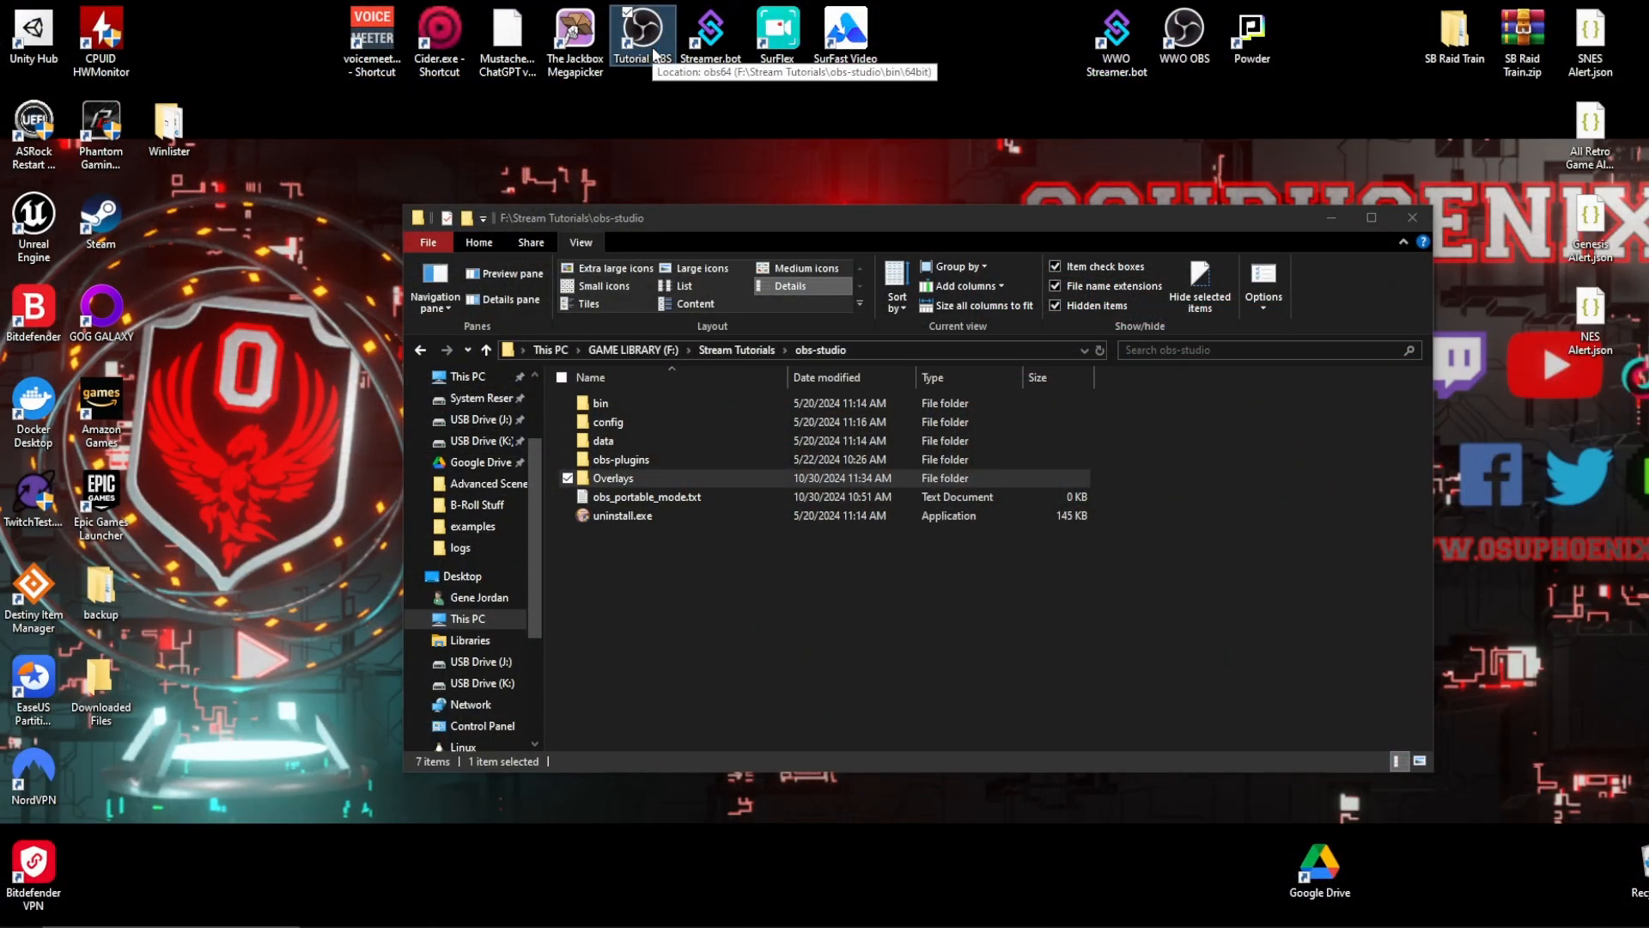
# Step: Launch OBS from the Tutorial OBS desktop shortcut and review the list of missing files
pyautogui.doubleClick(642, 34)
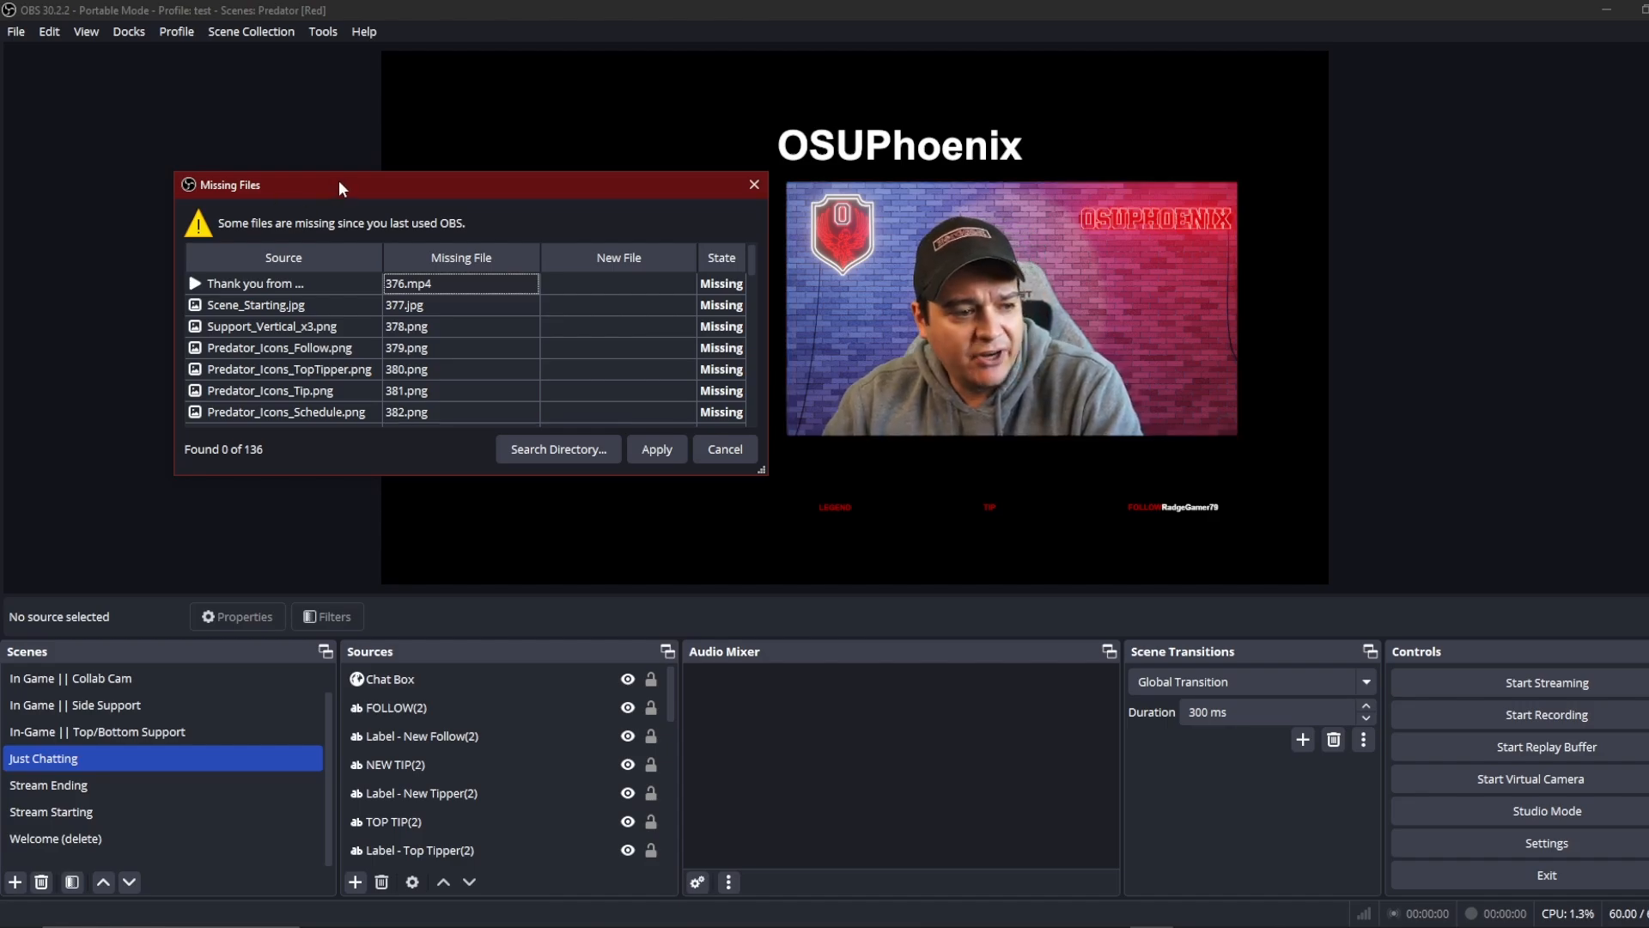
pyautogui.moveTo(339, 181); pyautogui.dragTo(670, 195)
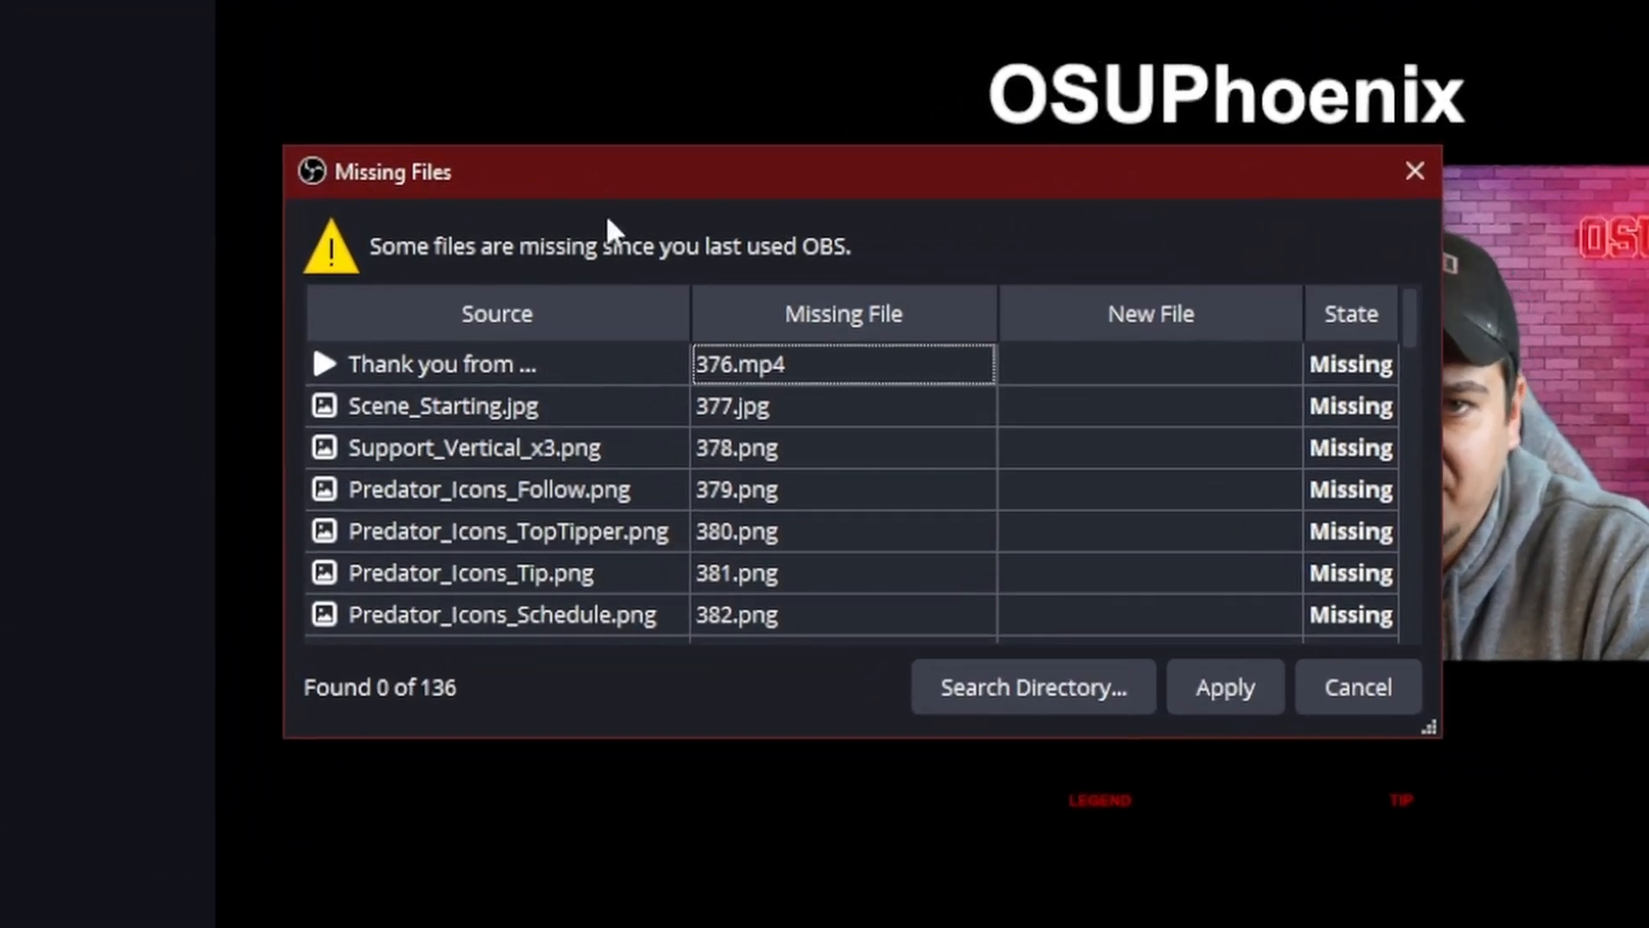
pyautogui.scroll(-15, 454, 493)
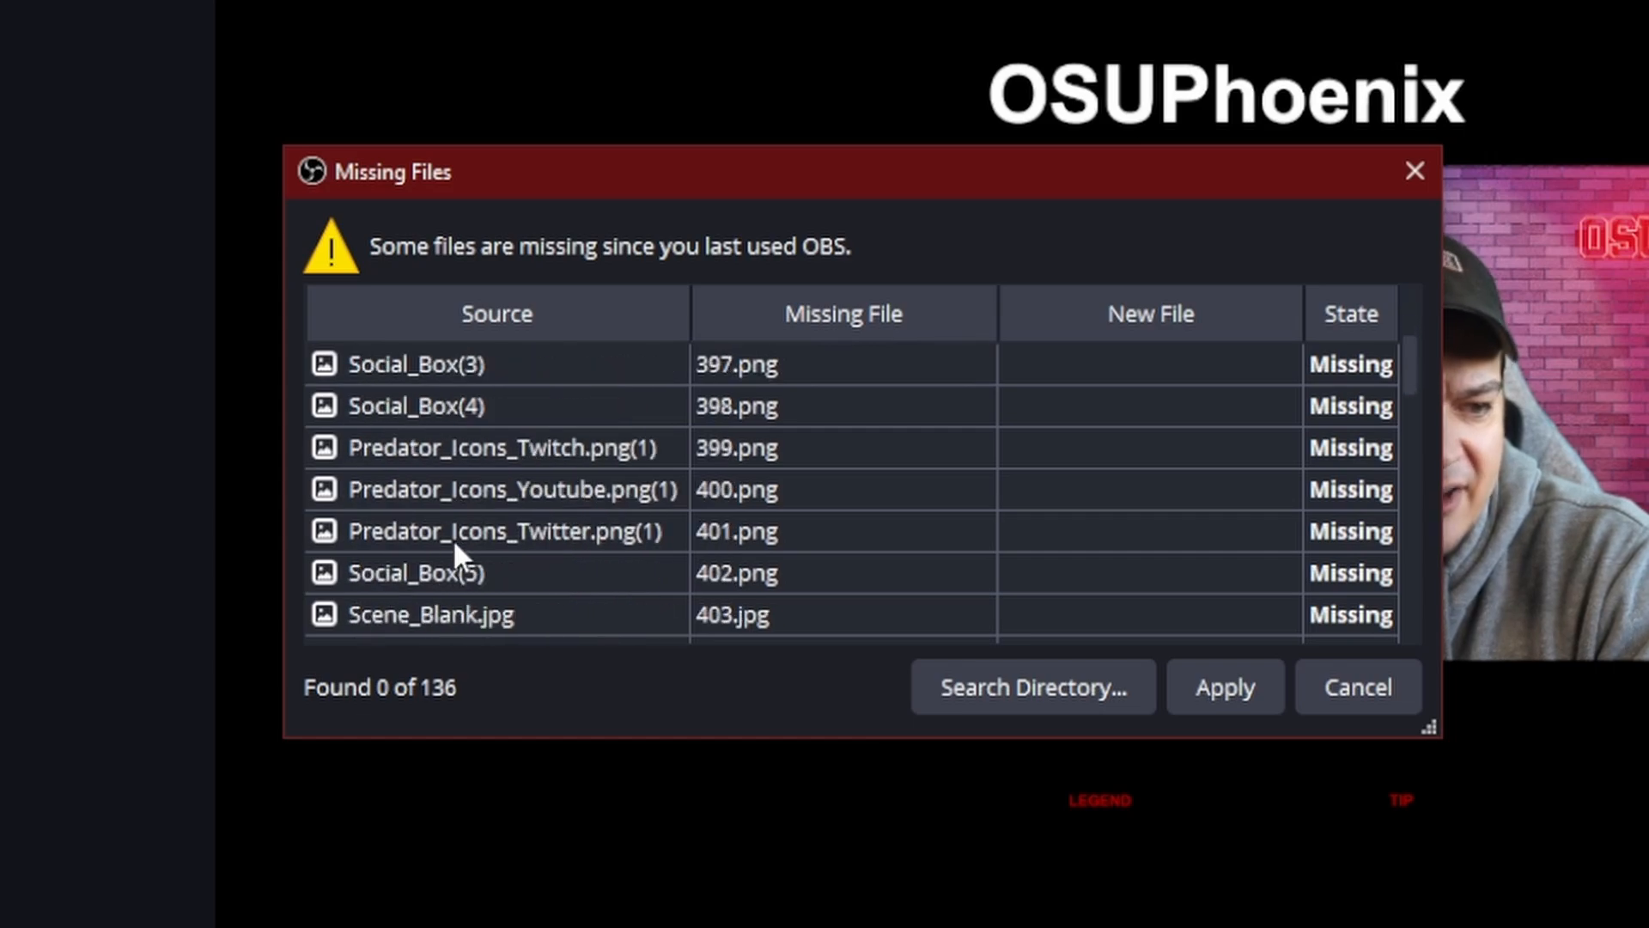
pyautogui.scroll(-4, 456, 556)
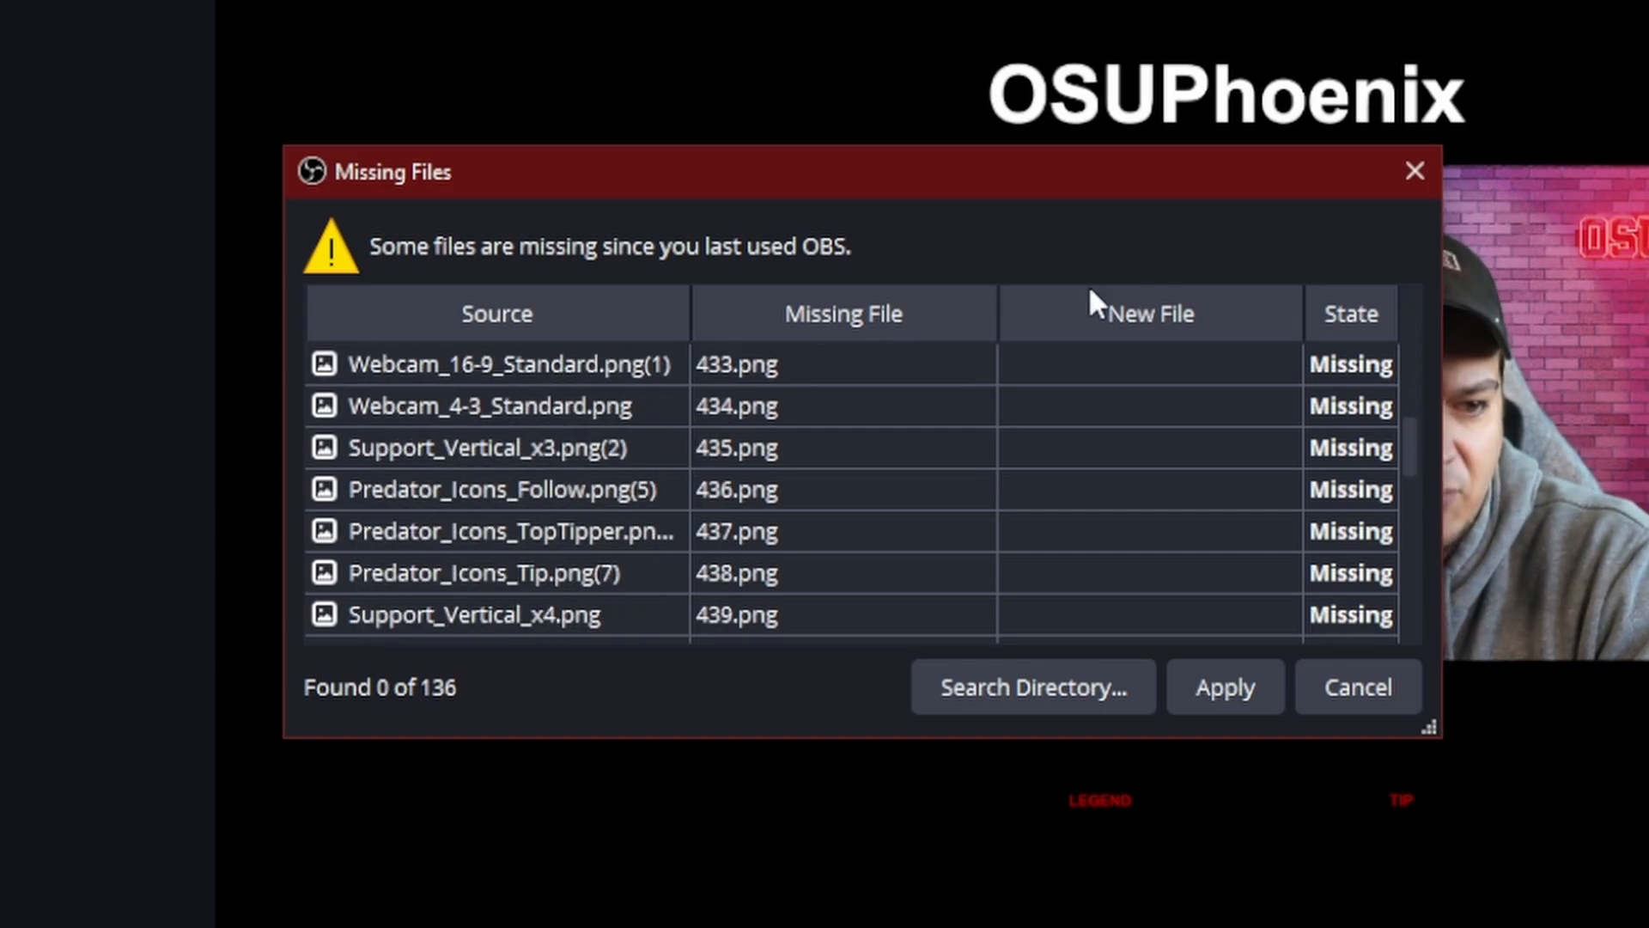
# Step: Relink the missing files by searching obs-studio\Overlays\Temp\4a46dc9a-04aa-4439-8ae5-be11c5b5f06b, and apply the new paths
pyautogui.click(1003, 683)
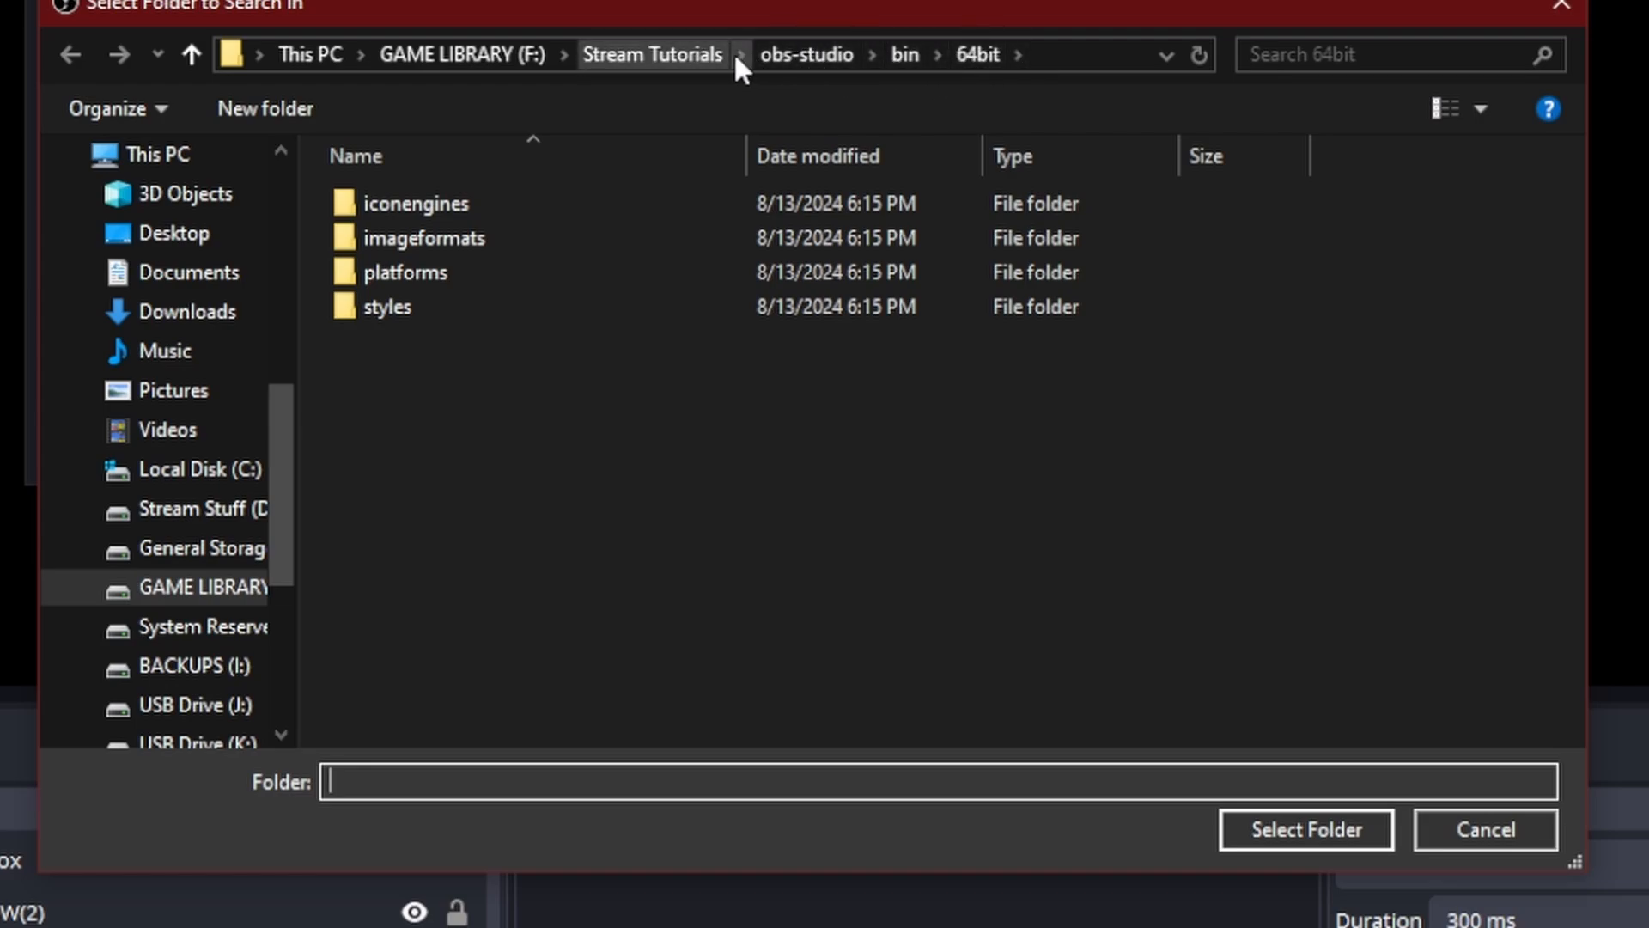
pyautogui.click(780, 53)
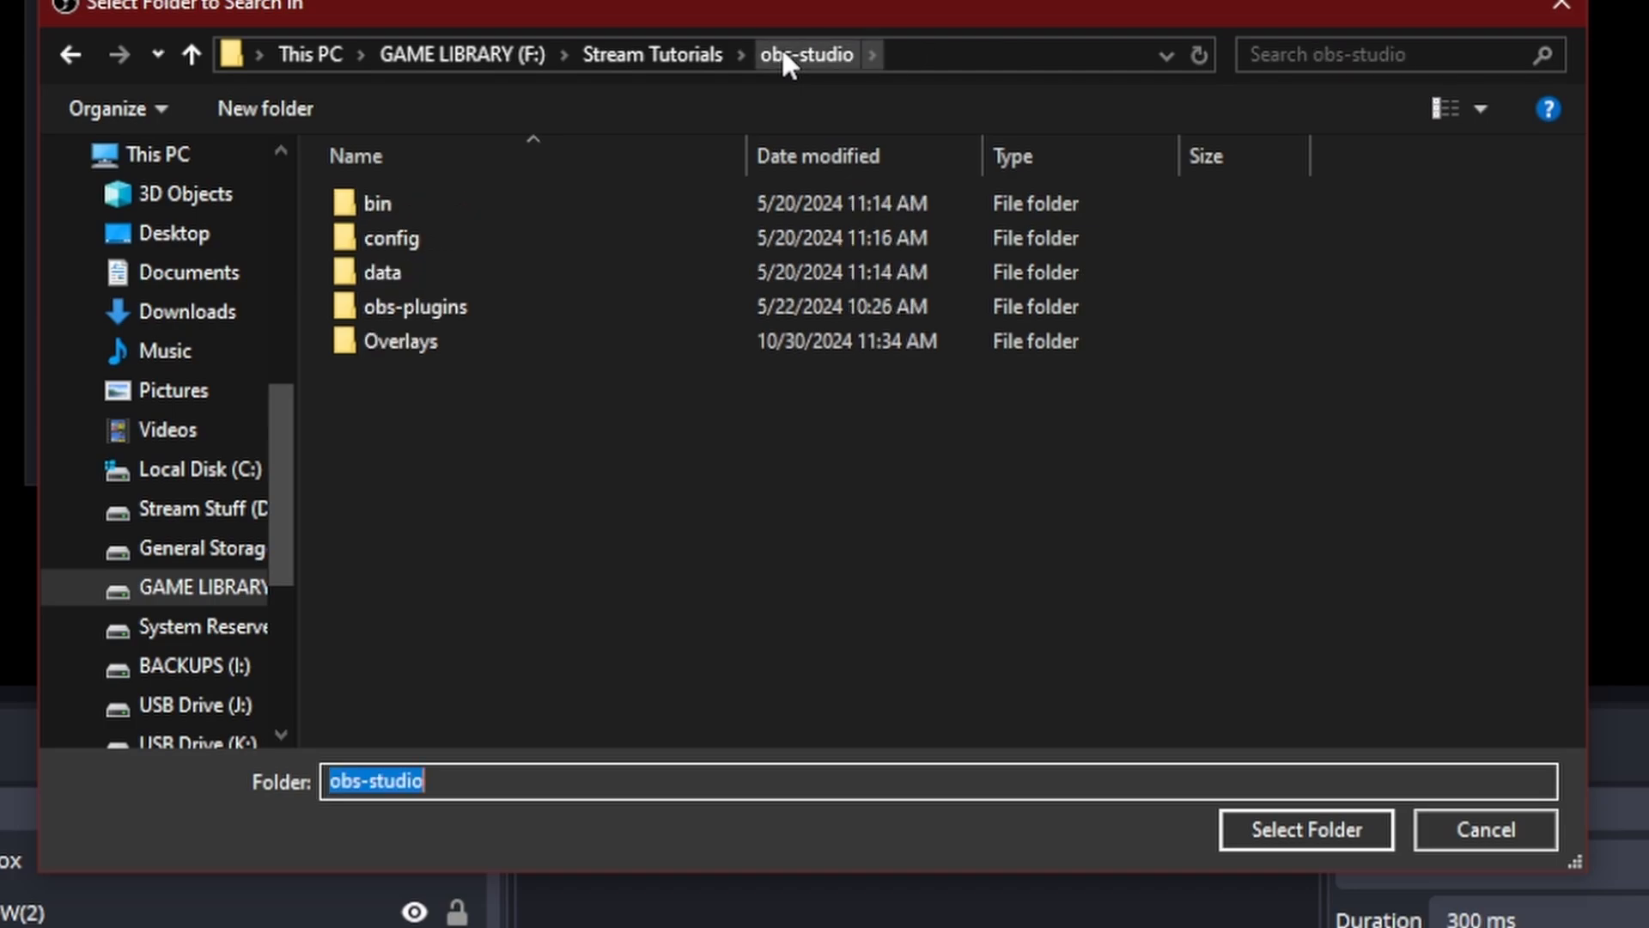
pyautogui.doubleClick(420, 333)
pyautogui.doubleClick(364, 210)
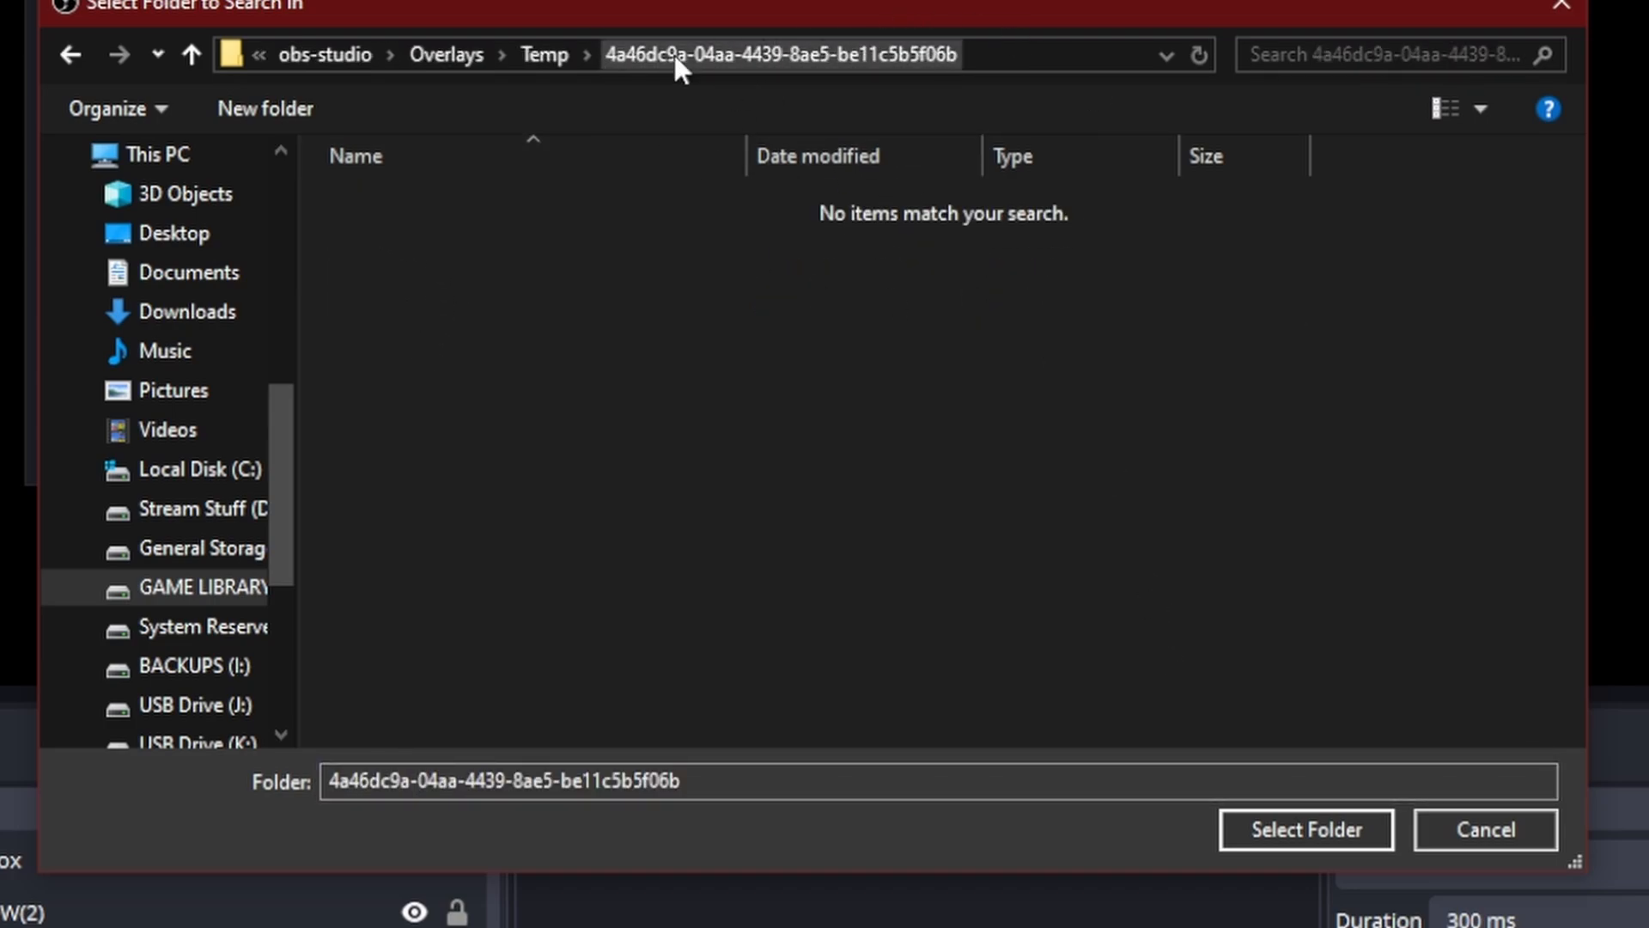
pyautogui.click(1303, 816)
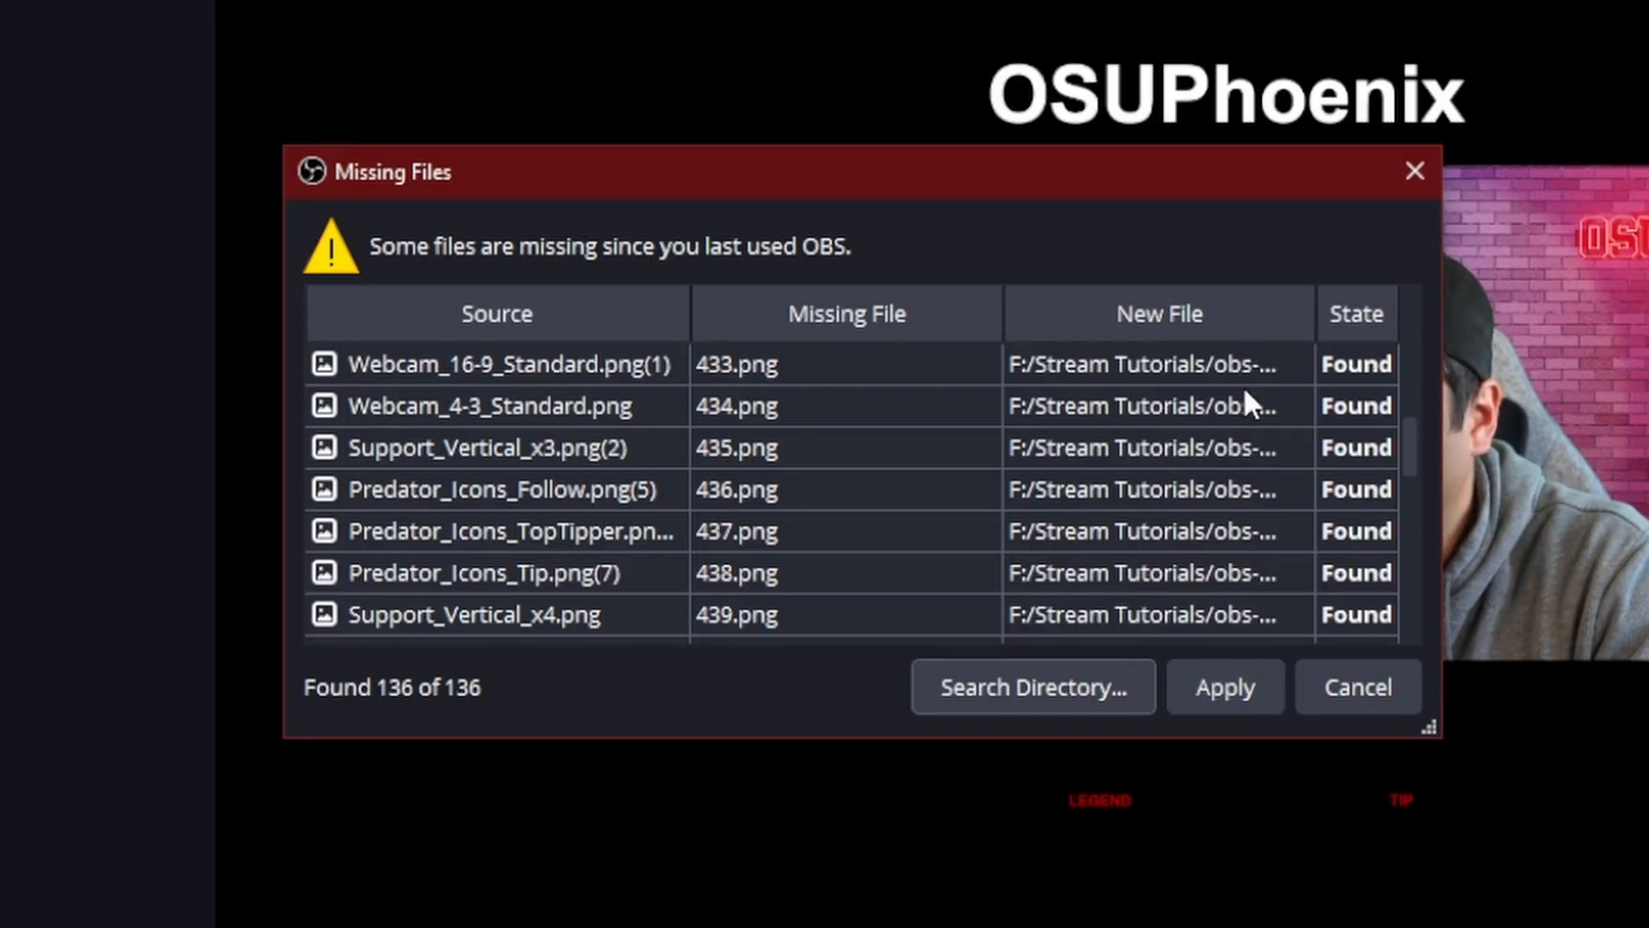
pyautogui.click(1220, 687)
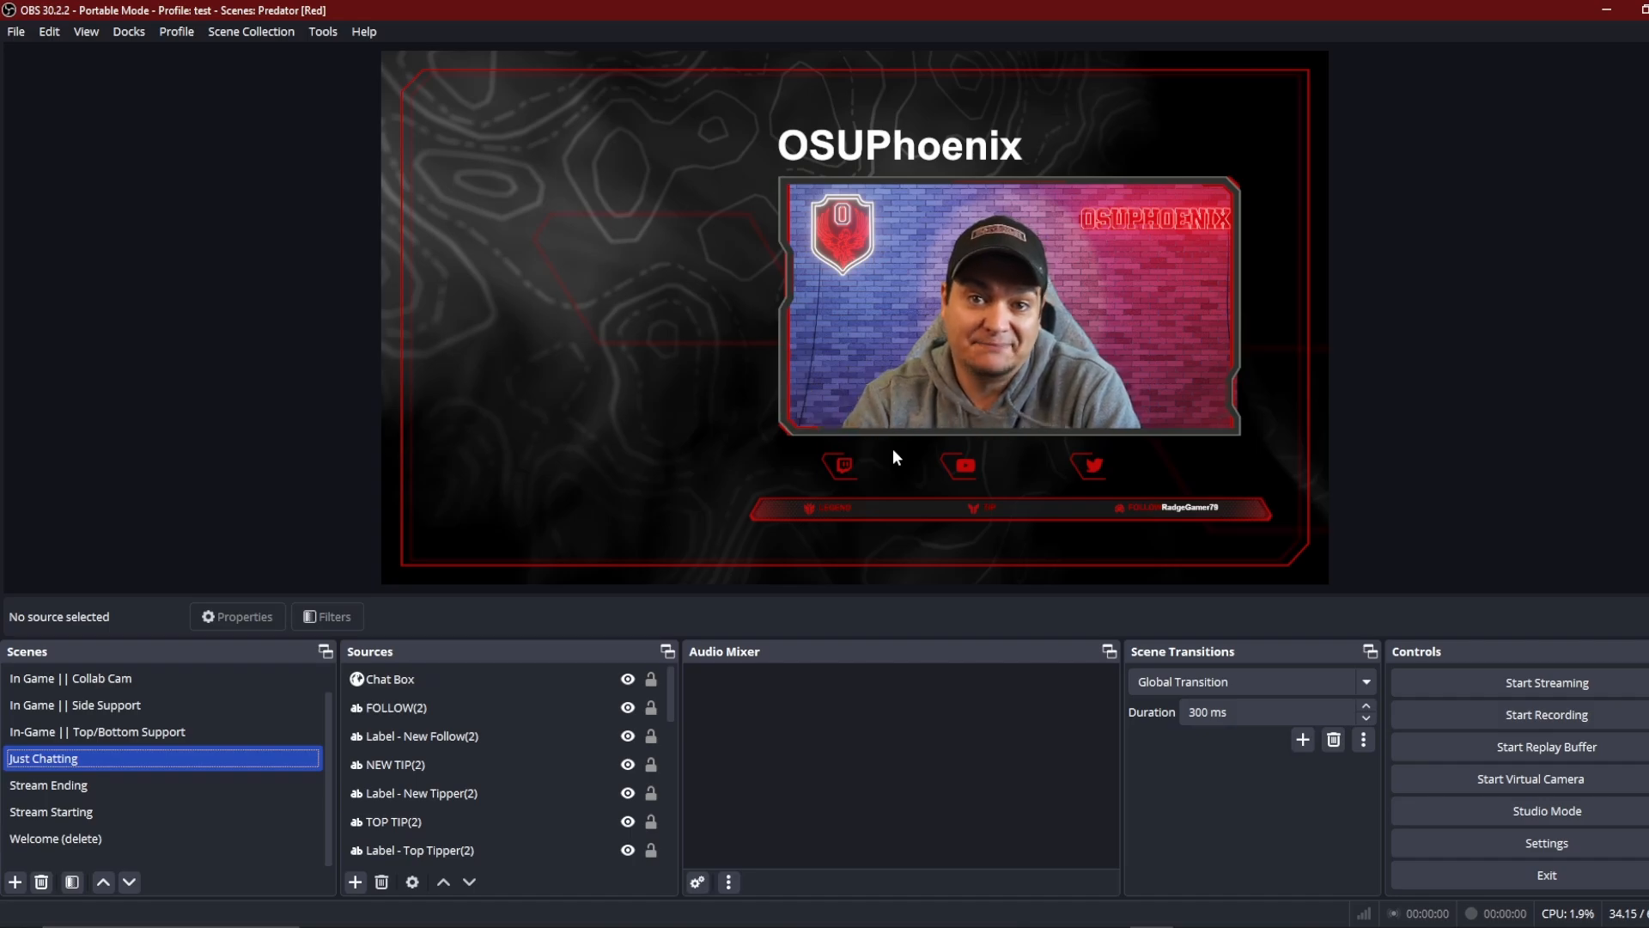